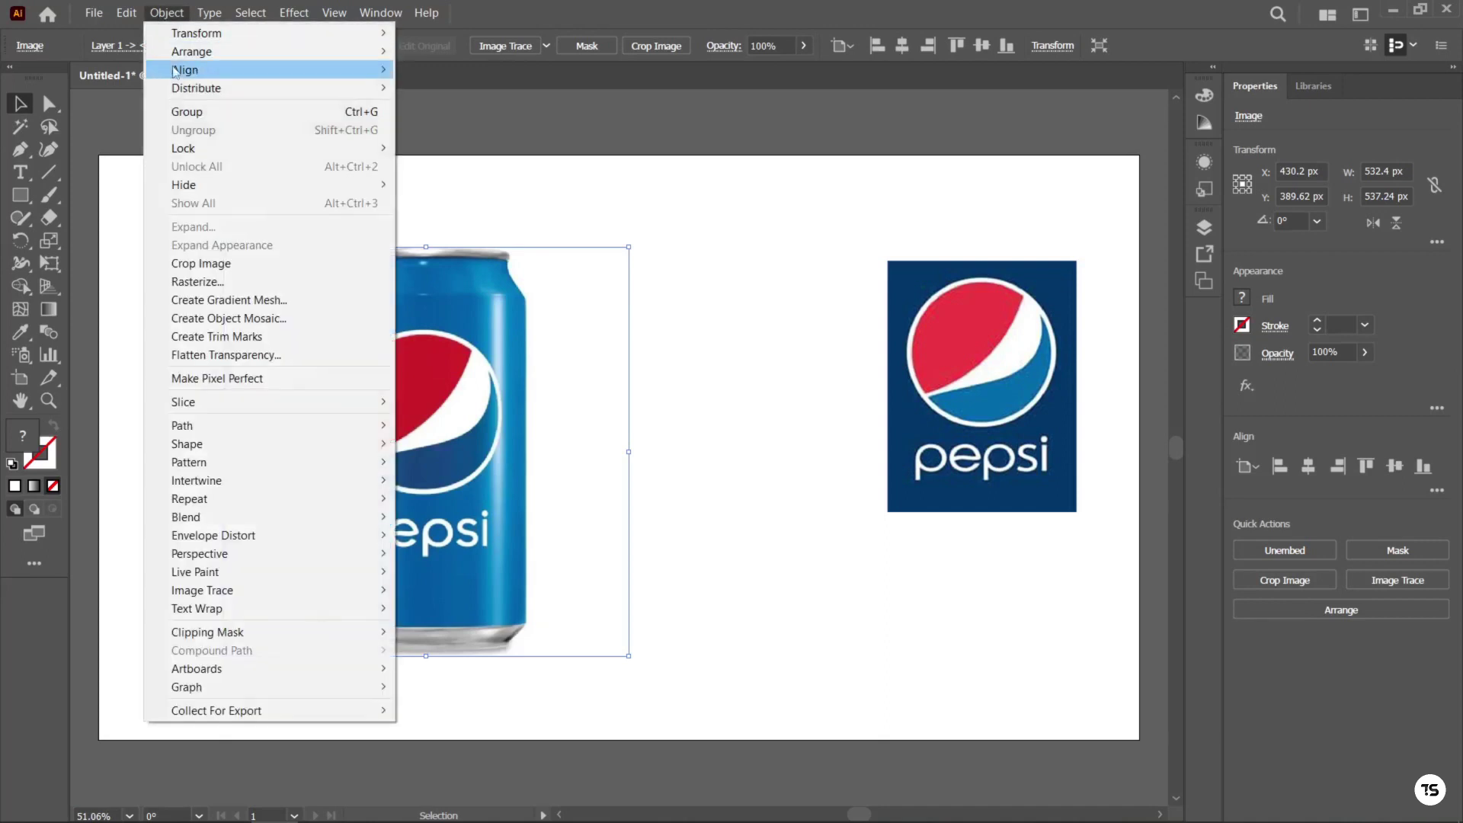
Lock the can photo and outline the left half of its top rim with the Pen tool, about 106 px wide and 18 px high
mouse_move(258, 146)
click(432, 149)
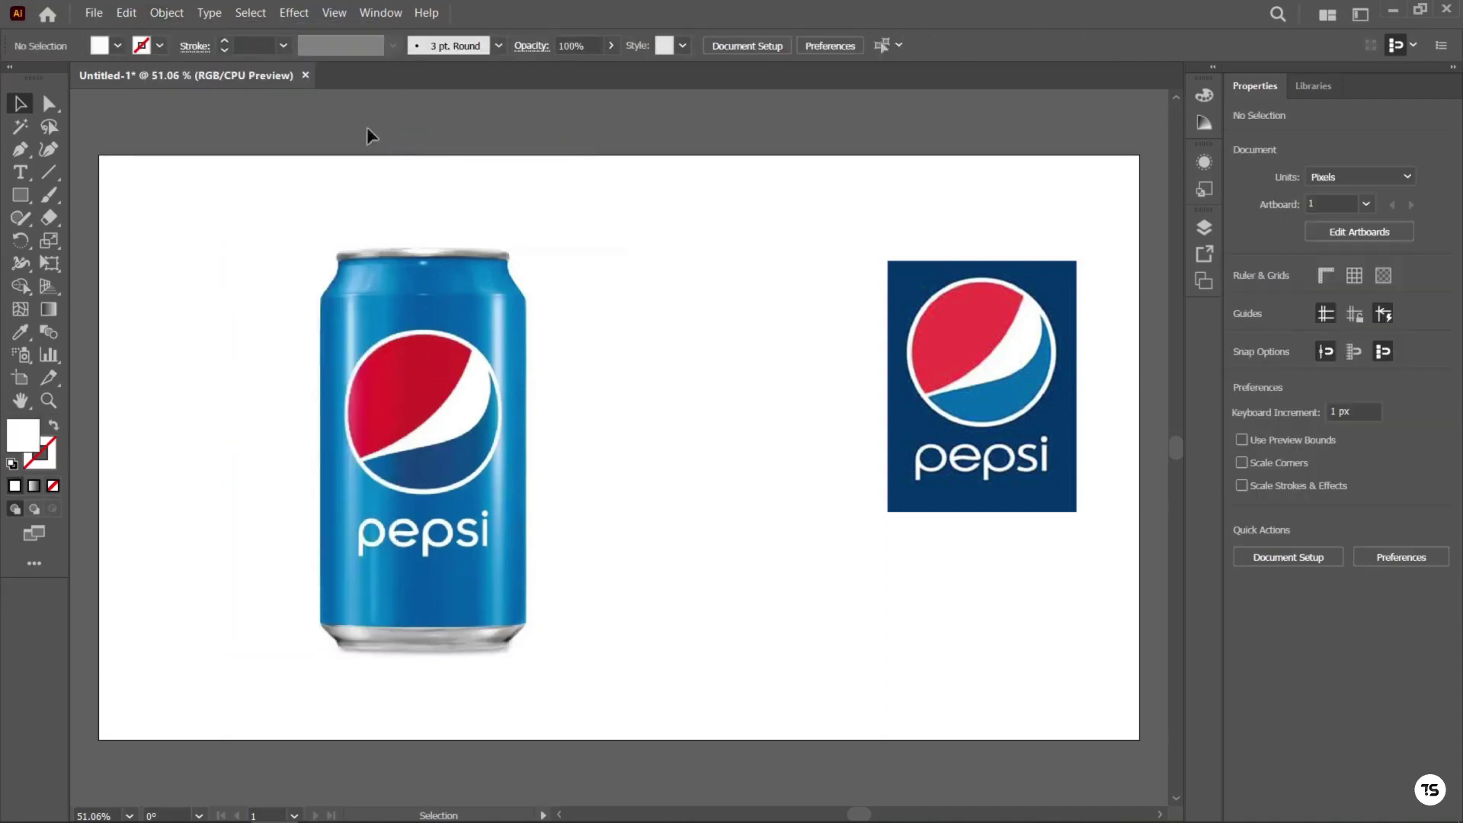
click(23, 150)
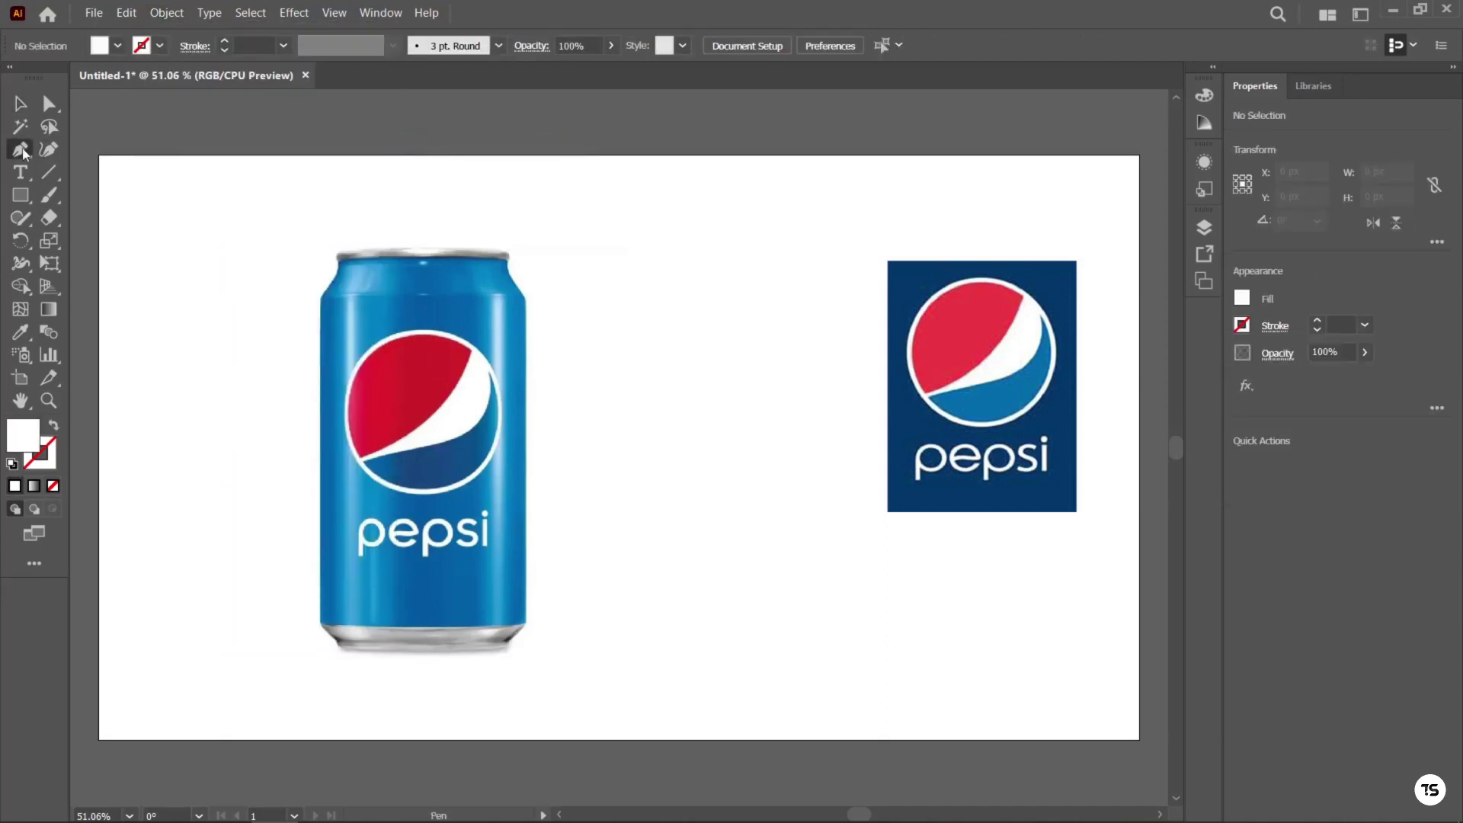
click(419, 248)
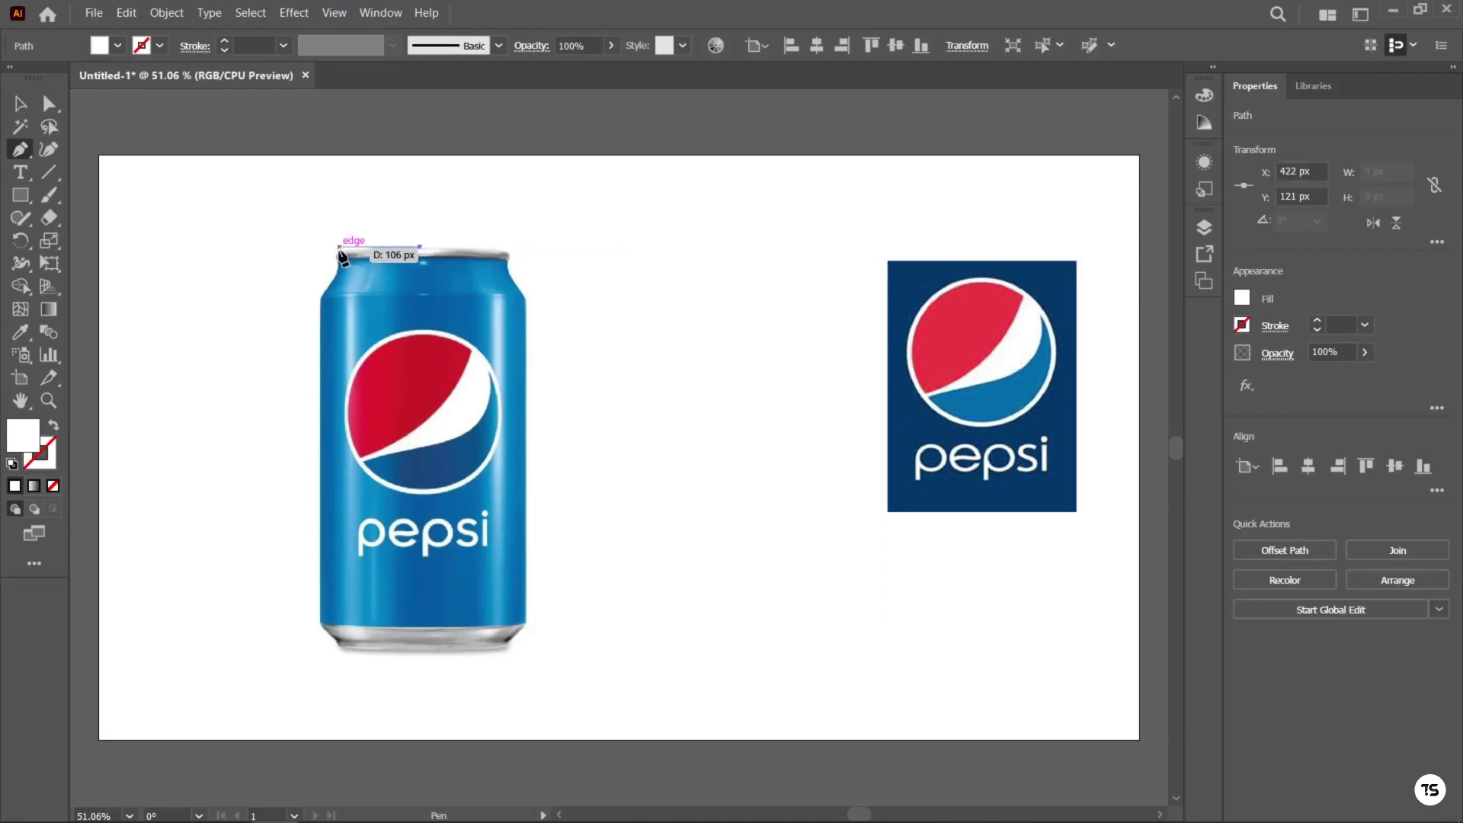
click(339, 247)
click(338, 261)
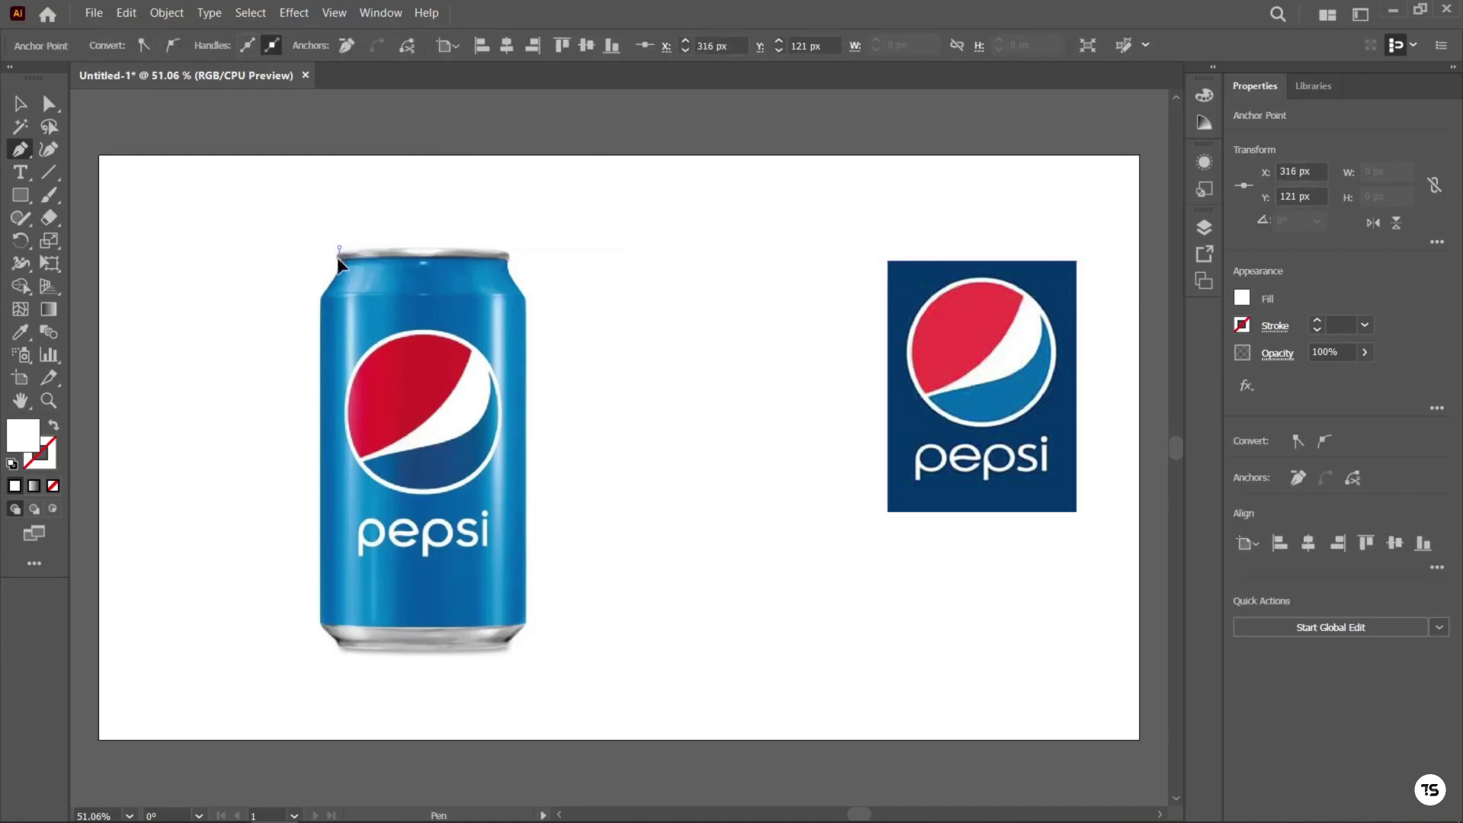
click(419, 260)
click(420, 260)
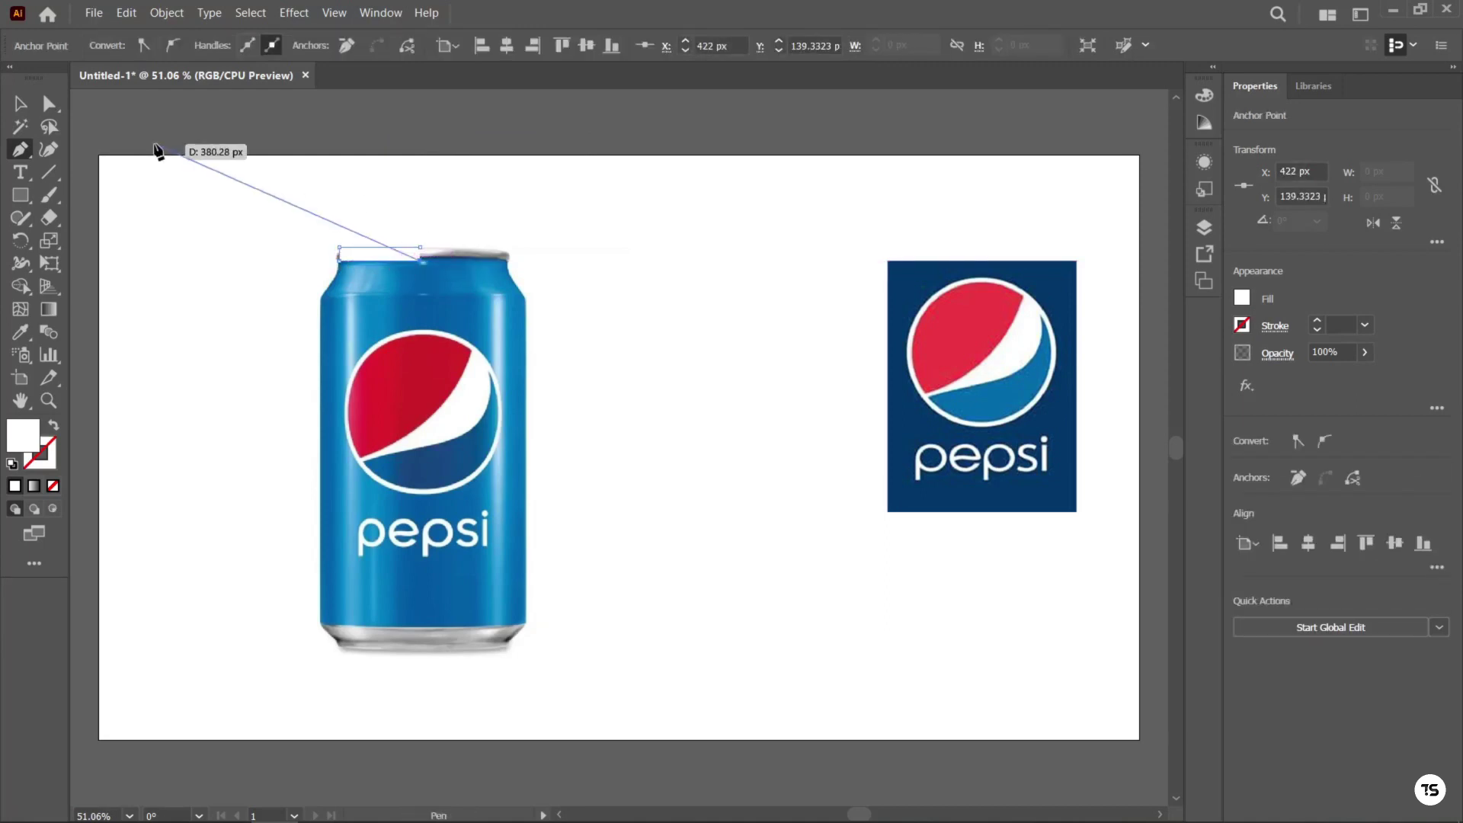
Round the two left corners of the top rim outline to a radius of about 9.17 px
click(48, 105)
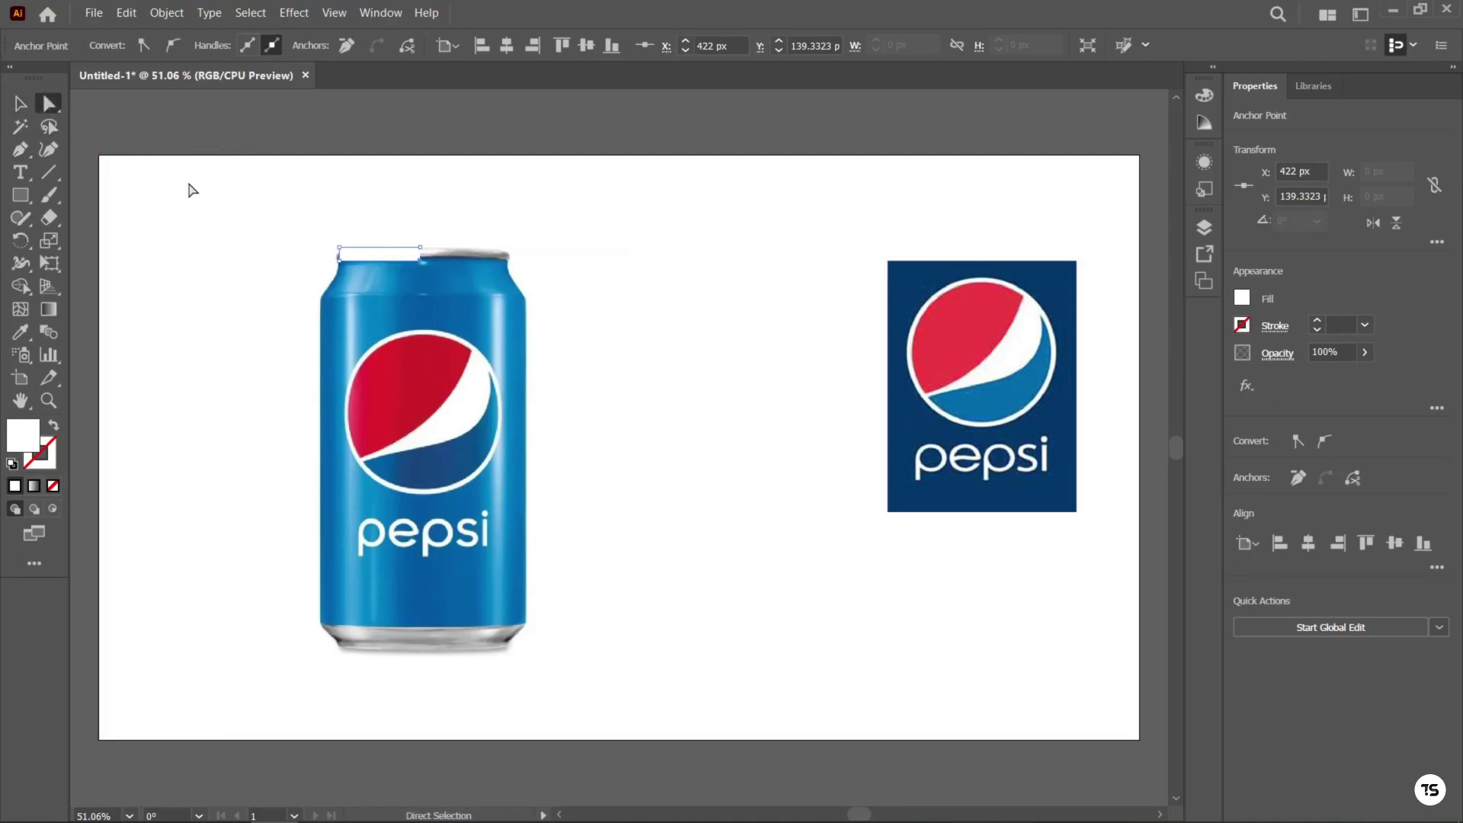
click(338, 249)
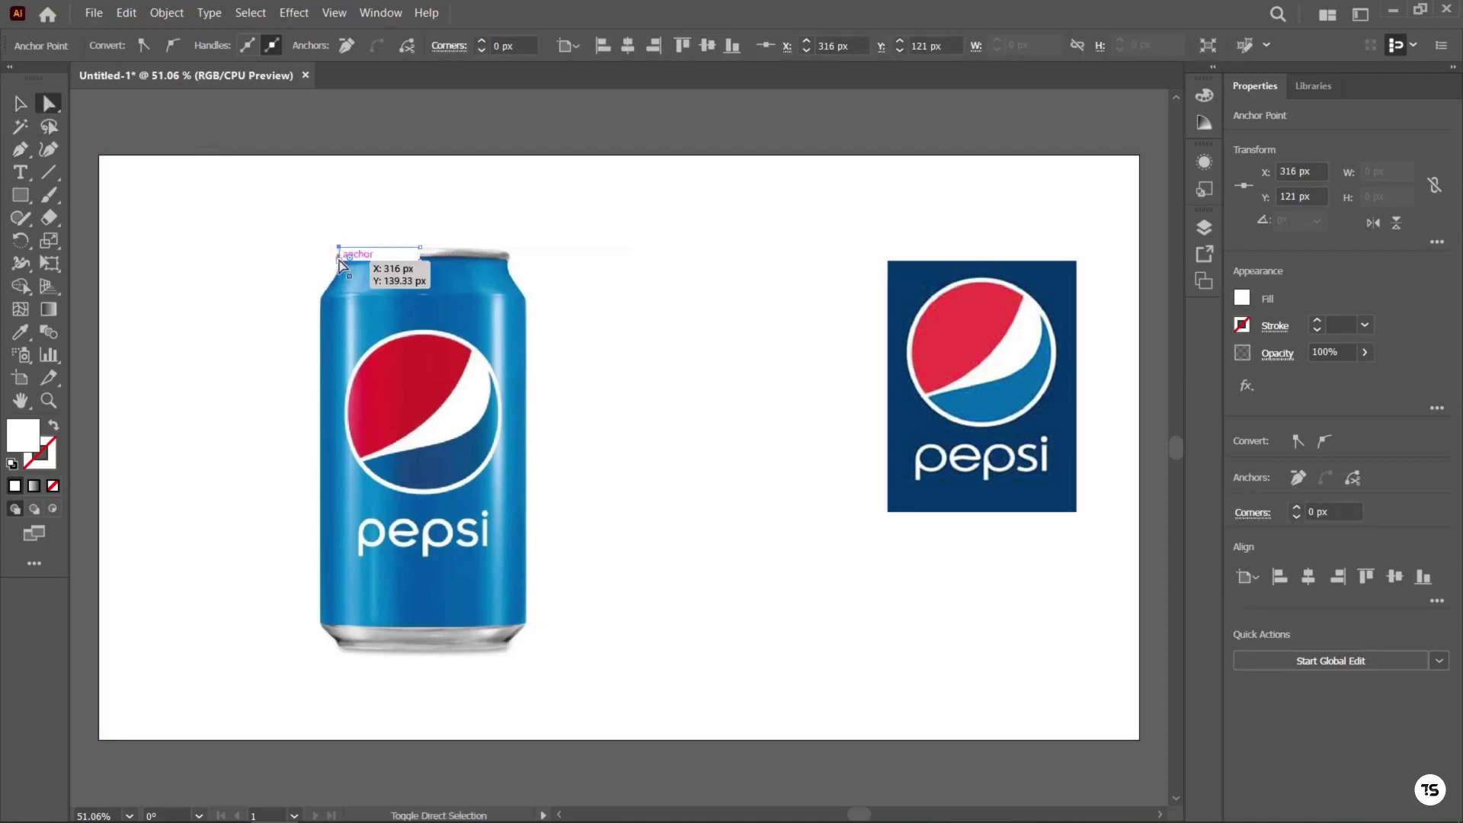
click(340, 263)
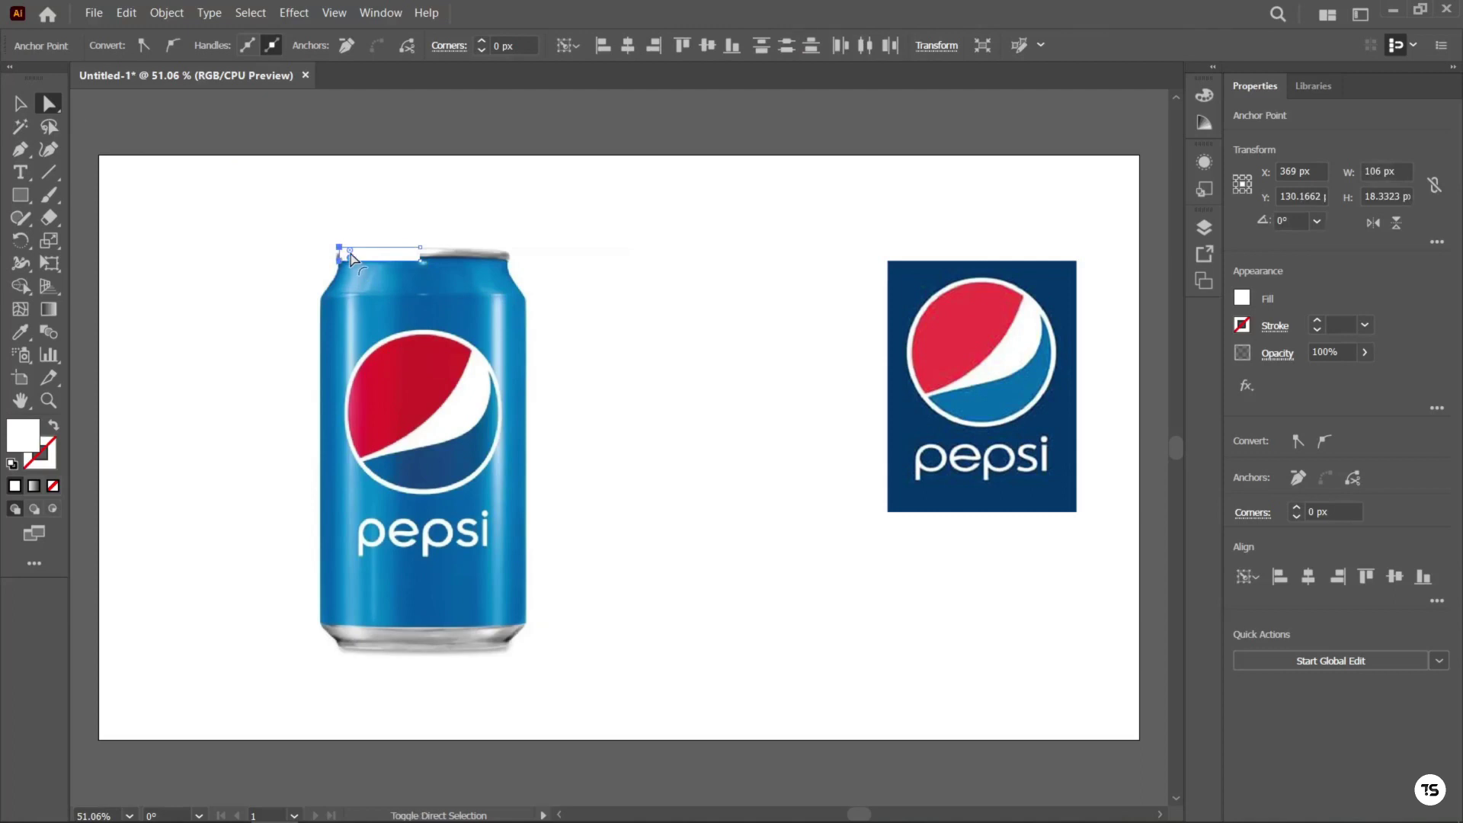
click(254, 198)
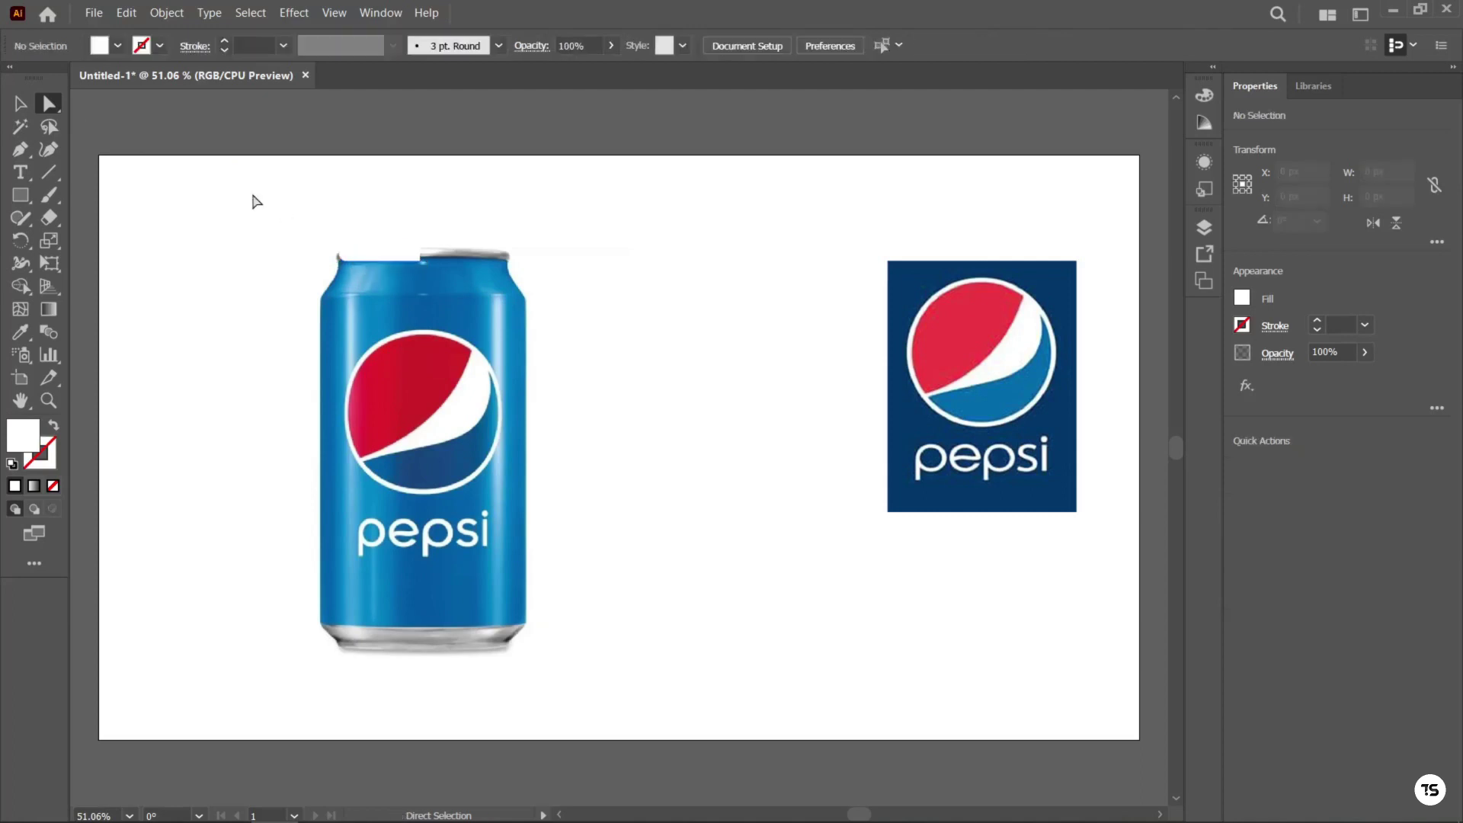
Give the top rim outline a black stroke
click(351, 250)
click(160, 45)
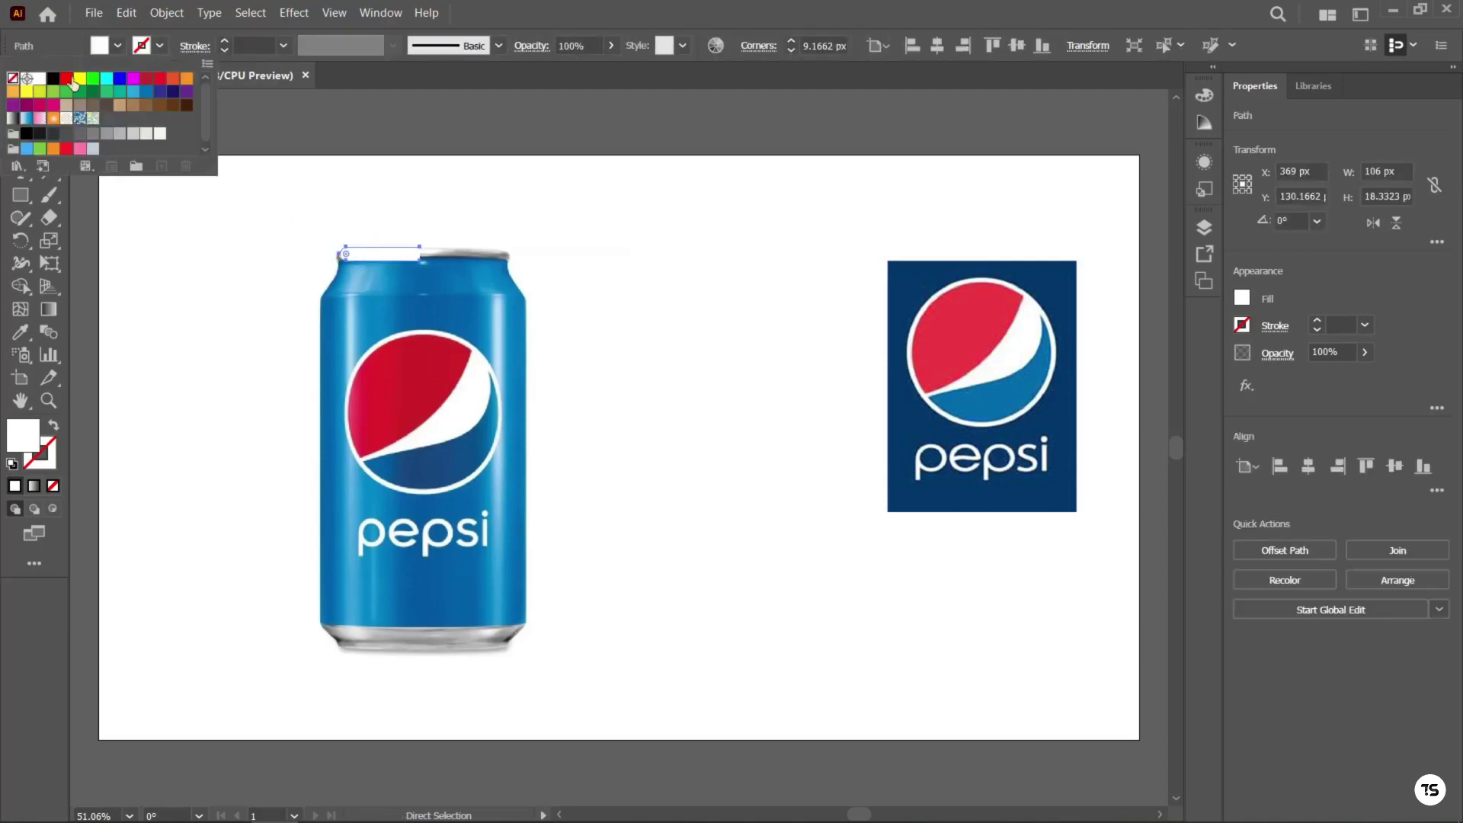
click(52, 79)
Trace the left half of the can's body with the Pen tool, from the rim down to the base at the can's centre line
click(21, 150)
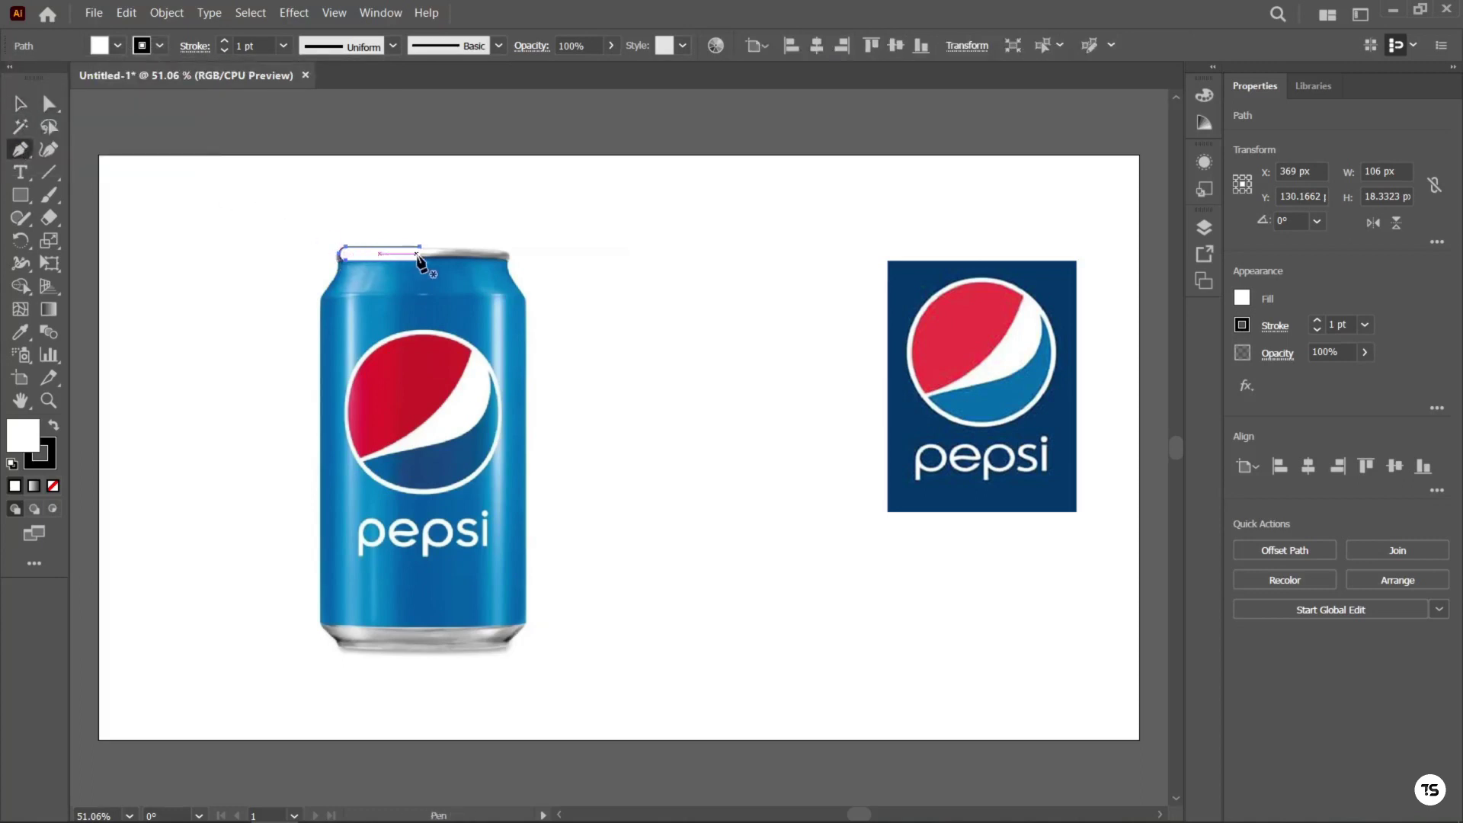
drag(420, 250, 323, 306)
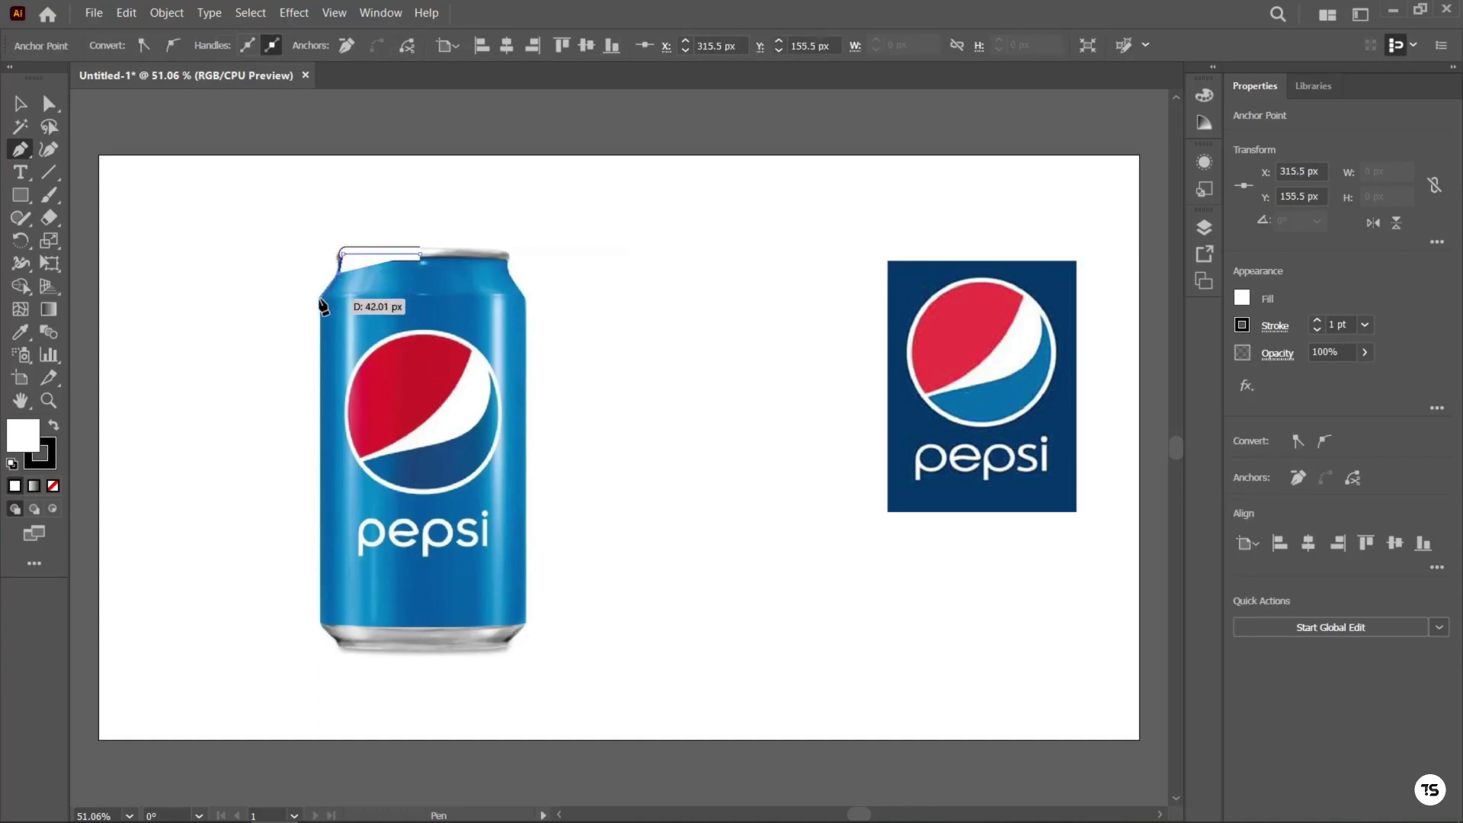
click(320, 298)
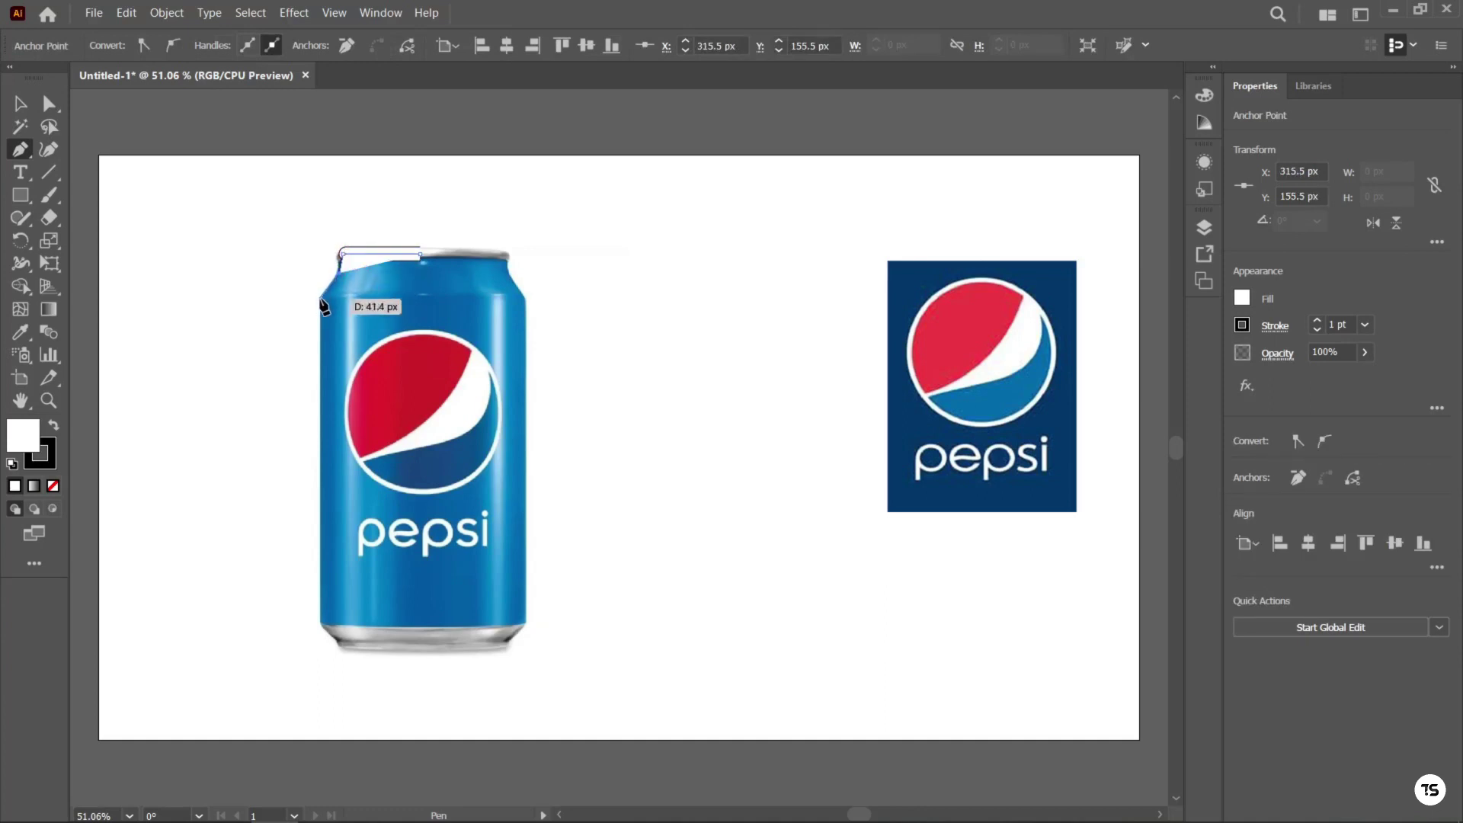
click(320, 623)
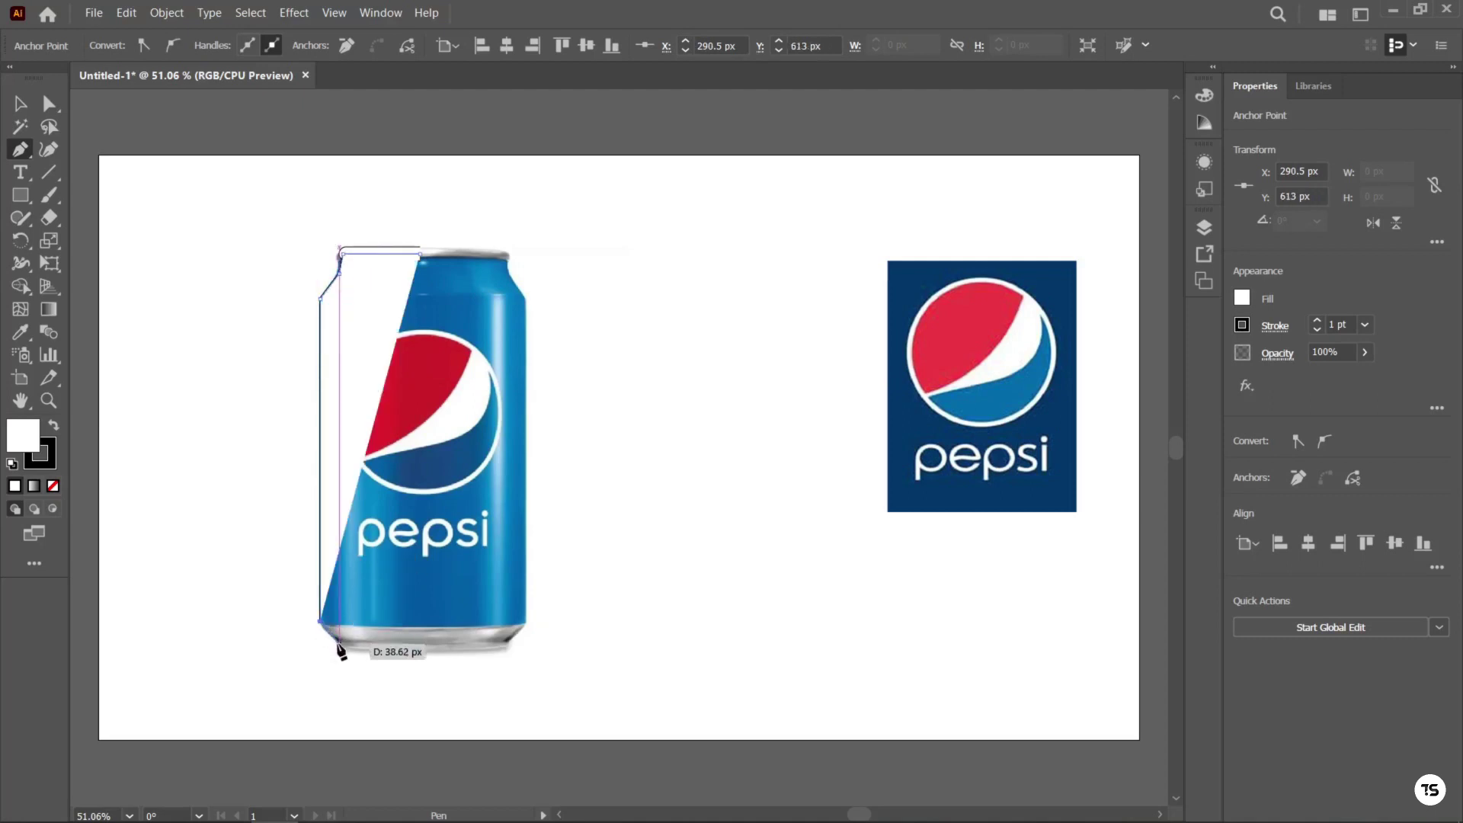
click(340, 649)
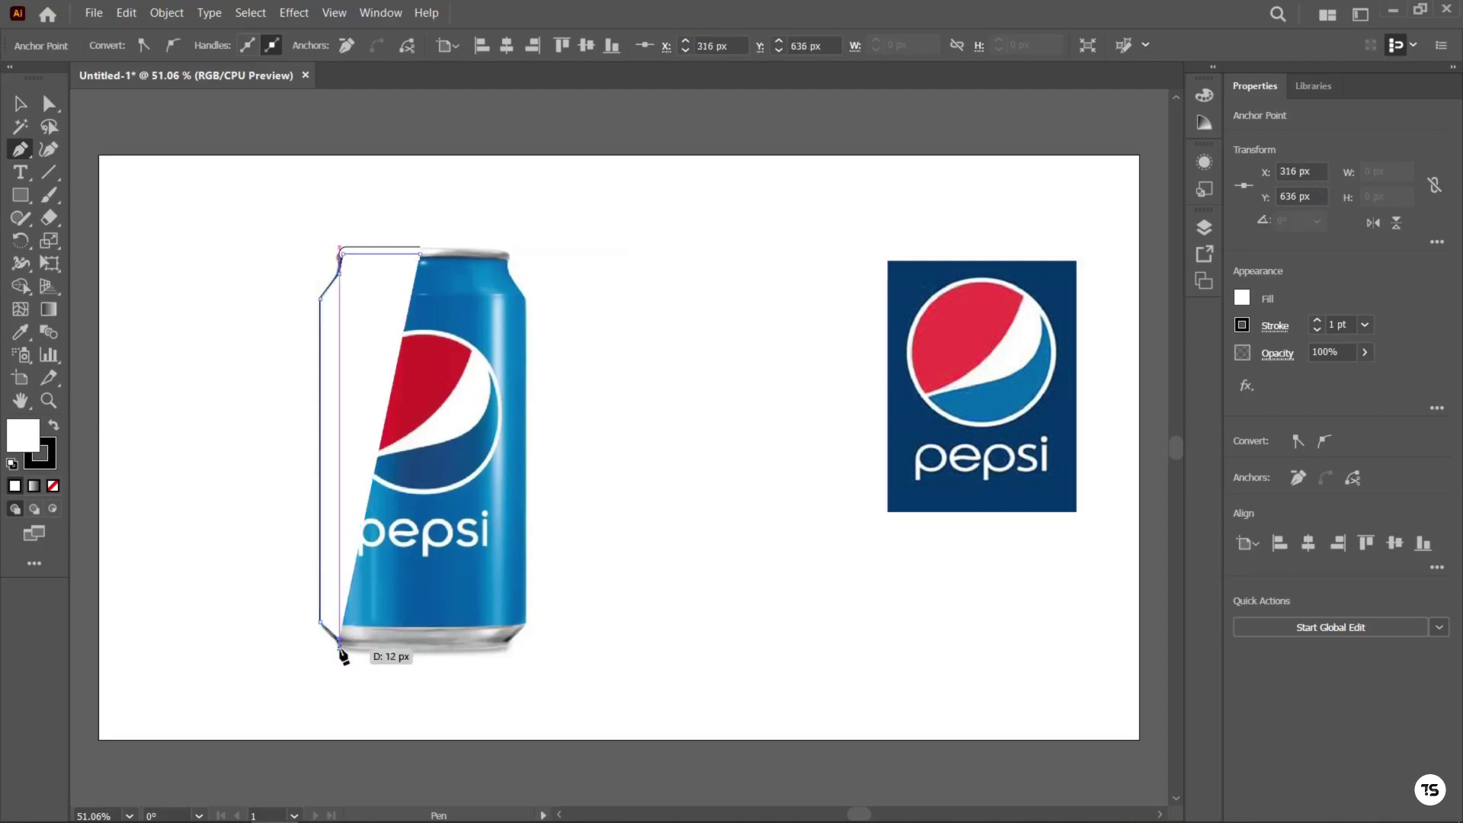
click(420, 649)
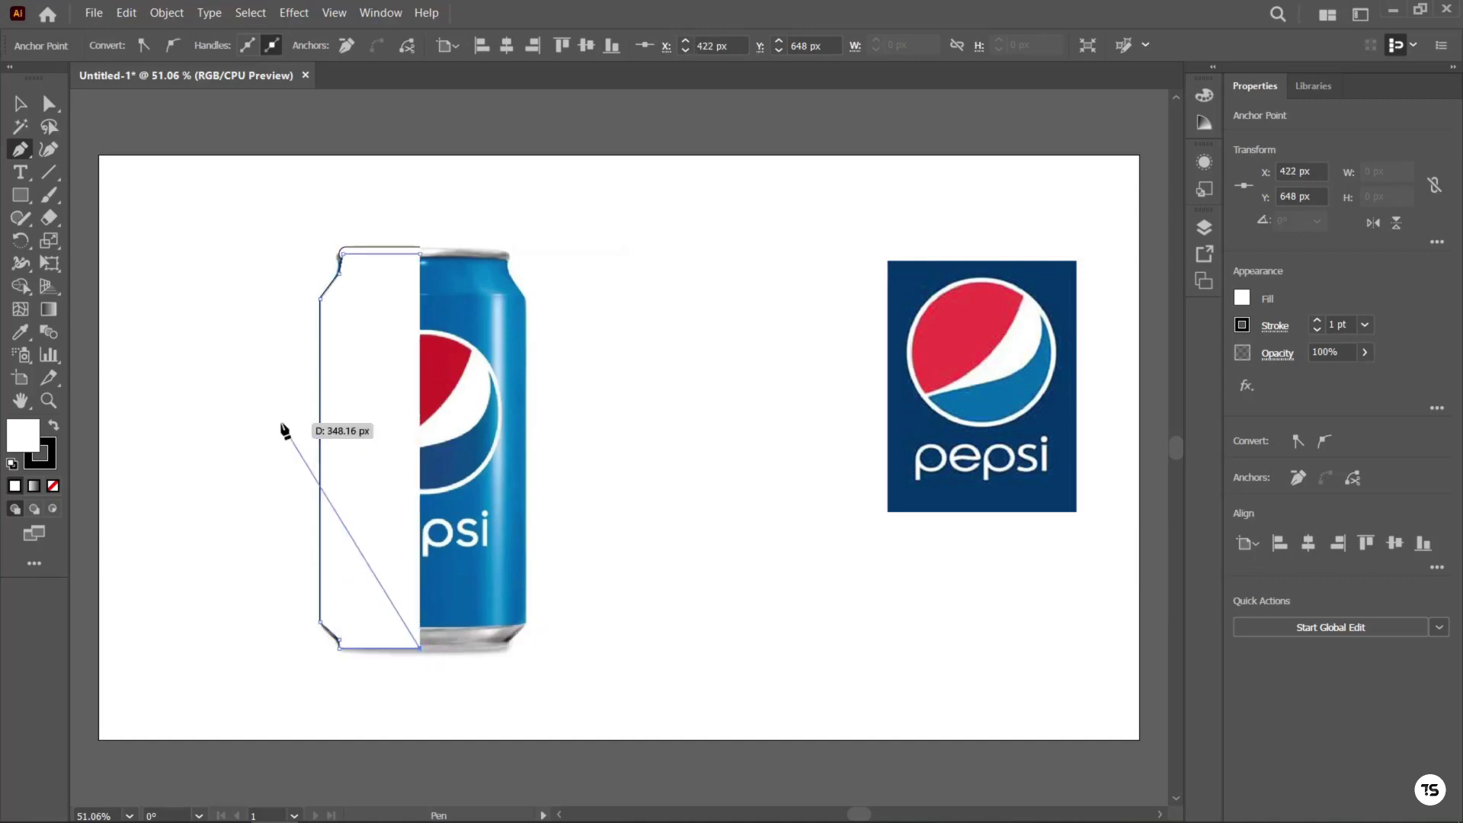
Round the body outline's neck, shoulder and lower corners, using about 76 px at the shoulder and 53 px at the lower corner
click(49, 105)
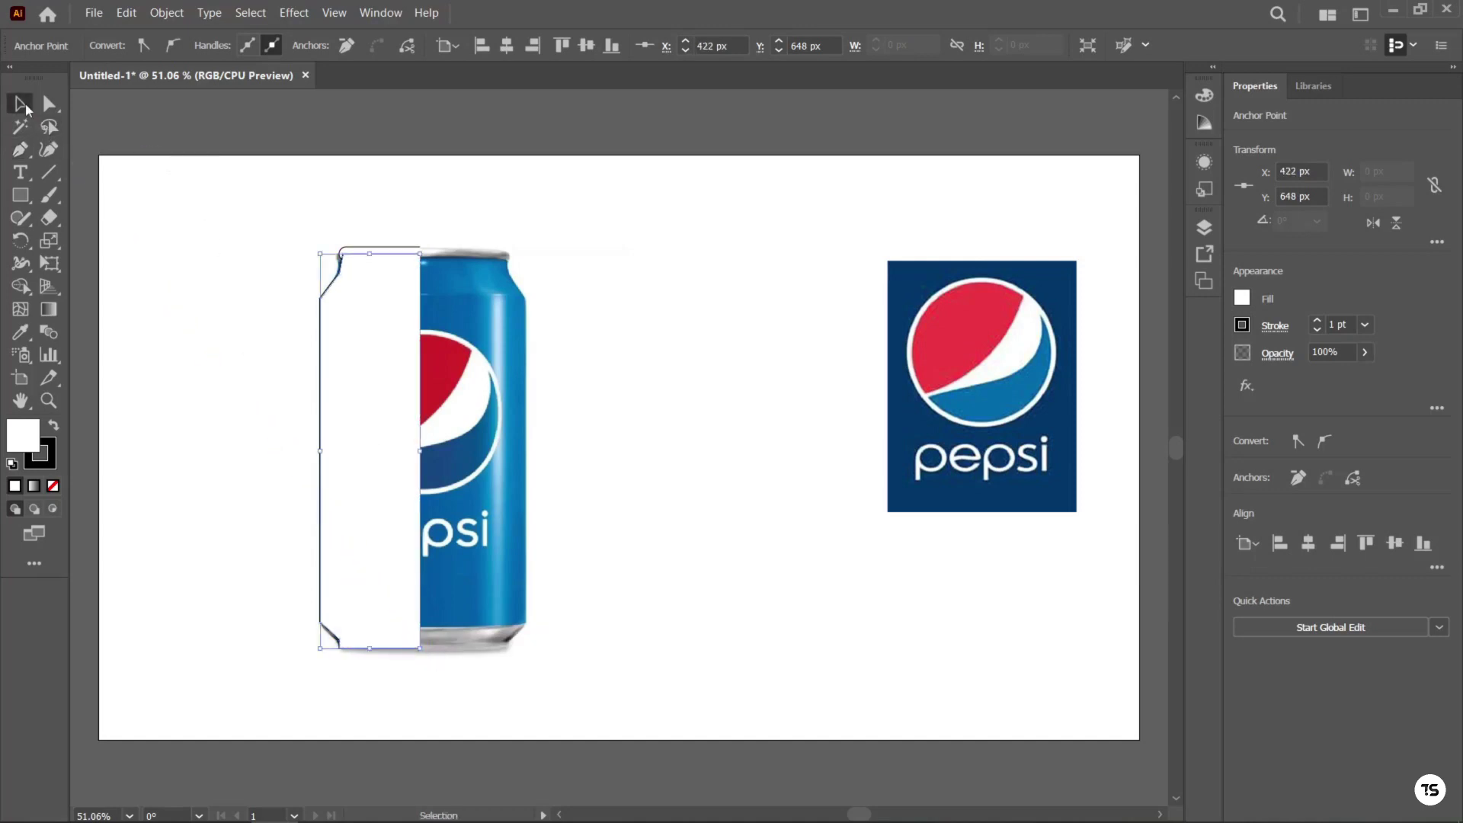
click(329, 269)
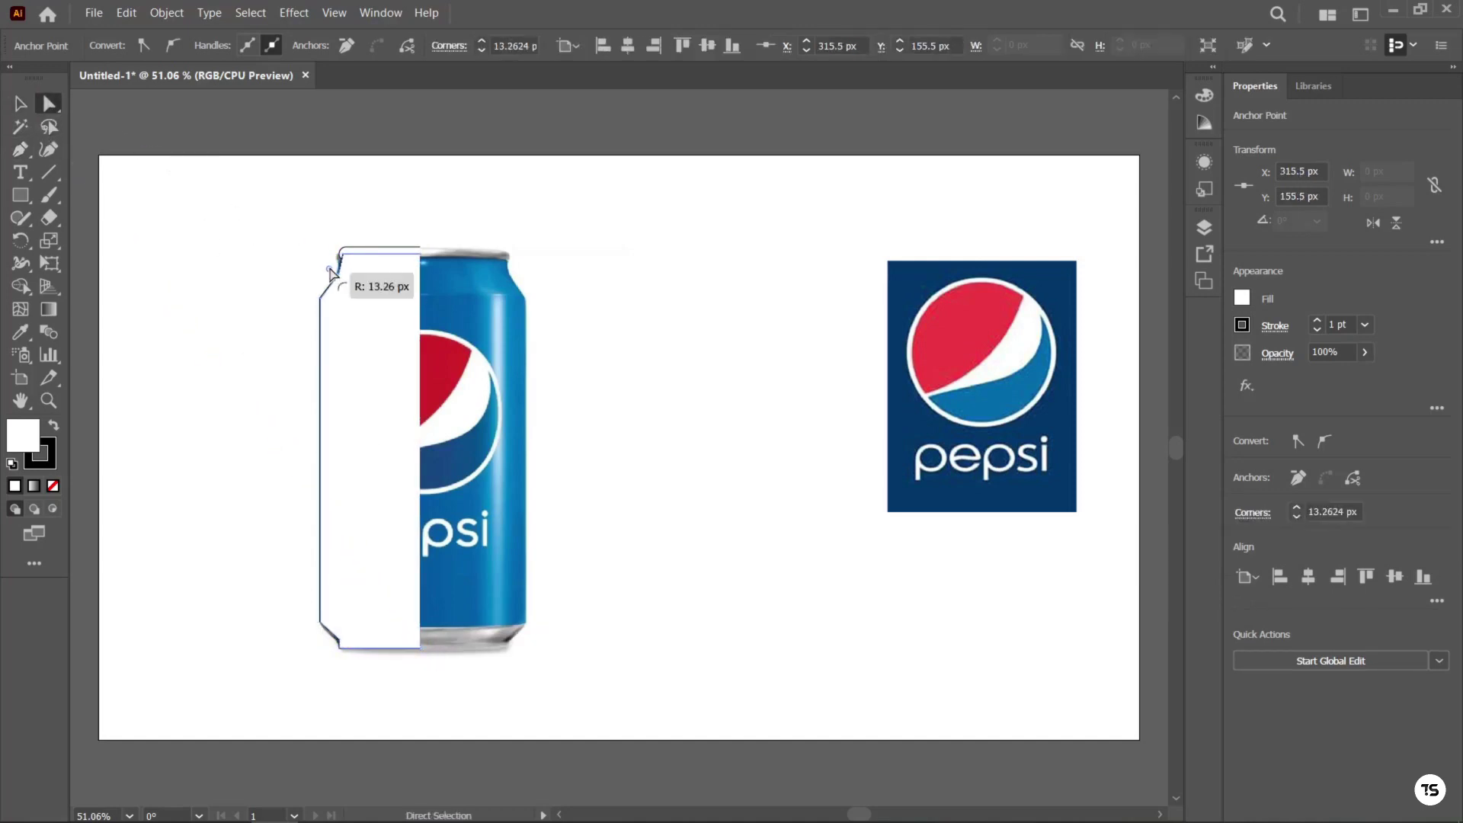
drag(330, 270, 380, 319)
click(323, 299)
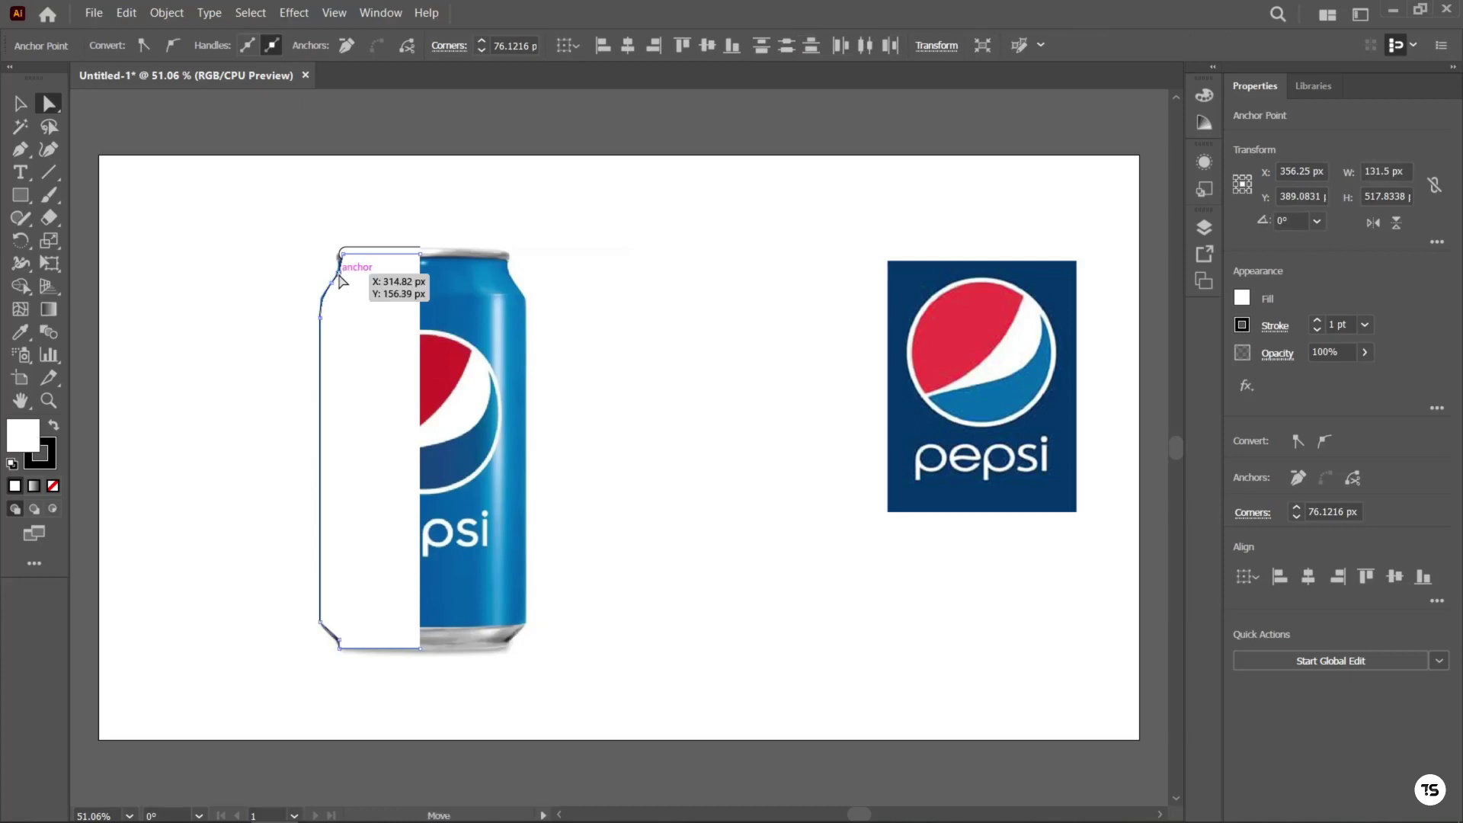
click(328, 269)
mouse_move(328, 270)
mouse_down()
mouse_move(347, 294)
mouse_move(325, 268)
mouse_up()
click(320, 621)
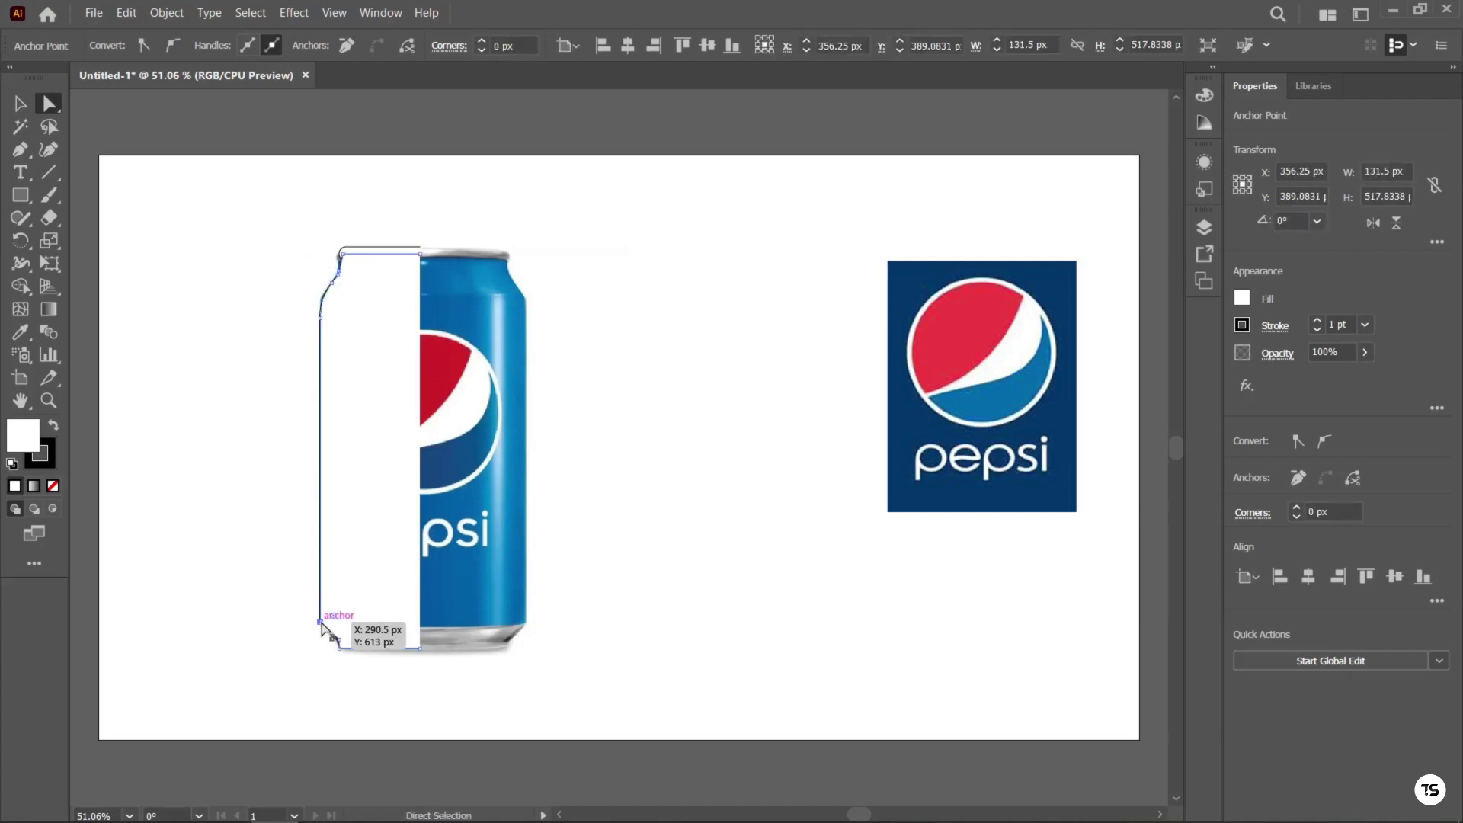
drag(335, 614, 368, 623)
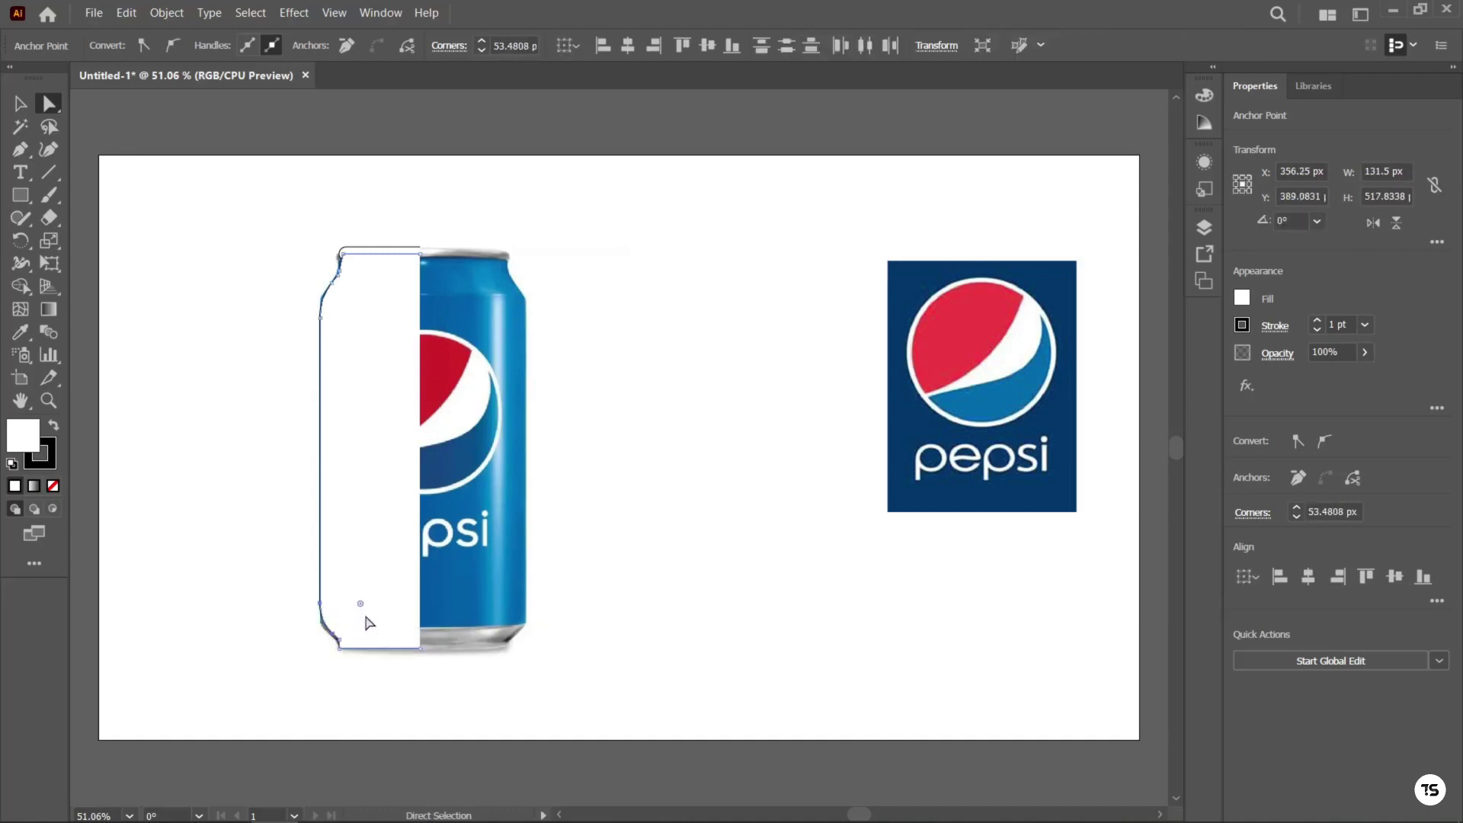
Paste a copy of the top rim piece in front, move it to the can's base and stretch it to about 26 px high
click(23, 105)
click(348, 247)
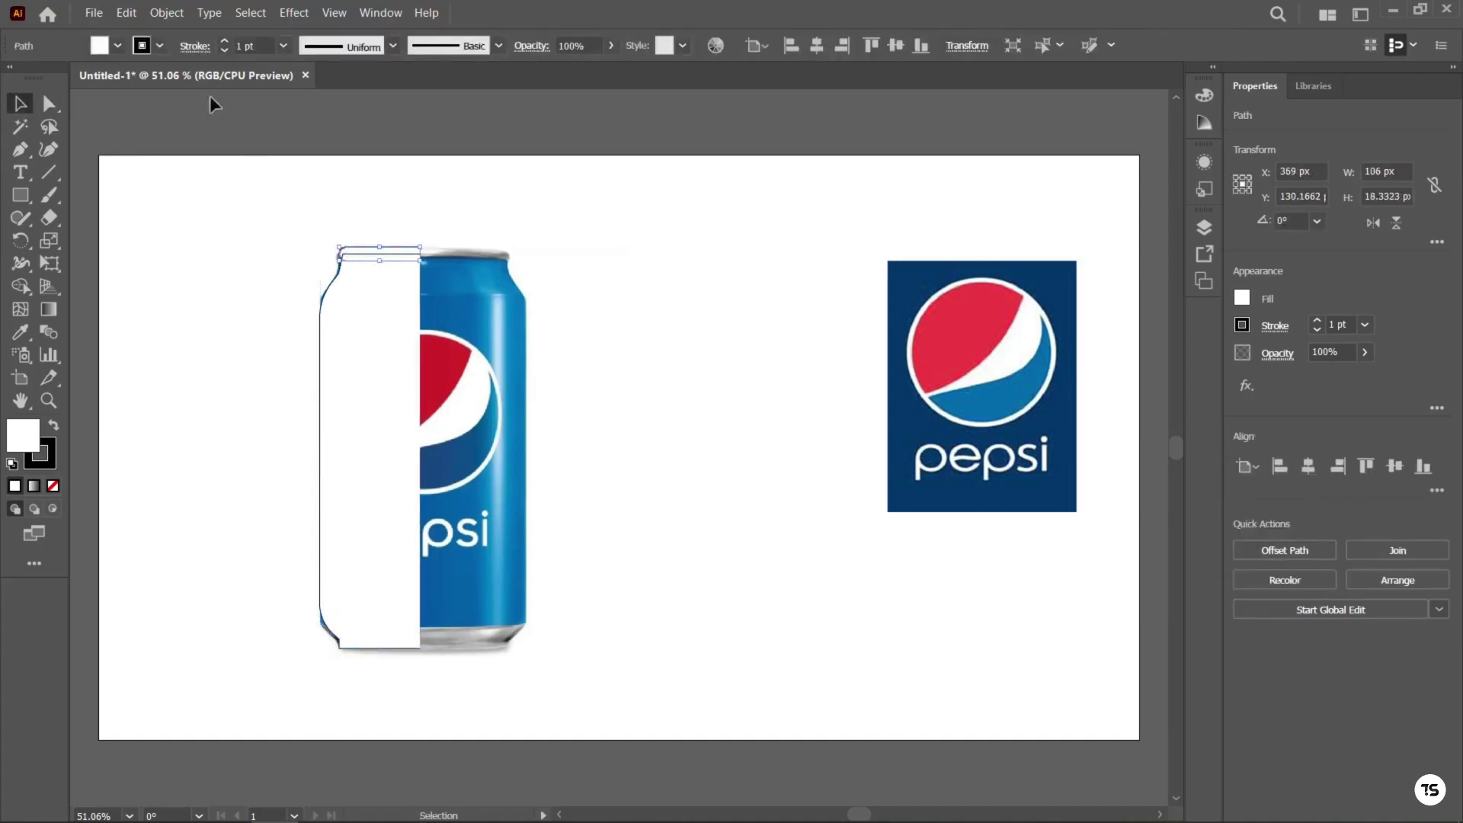
click(127, 13)
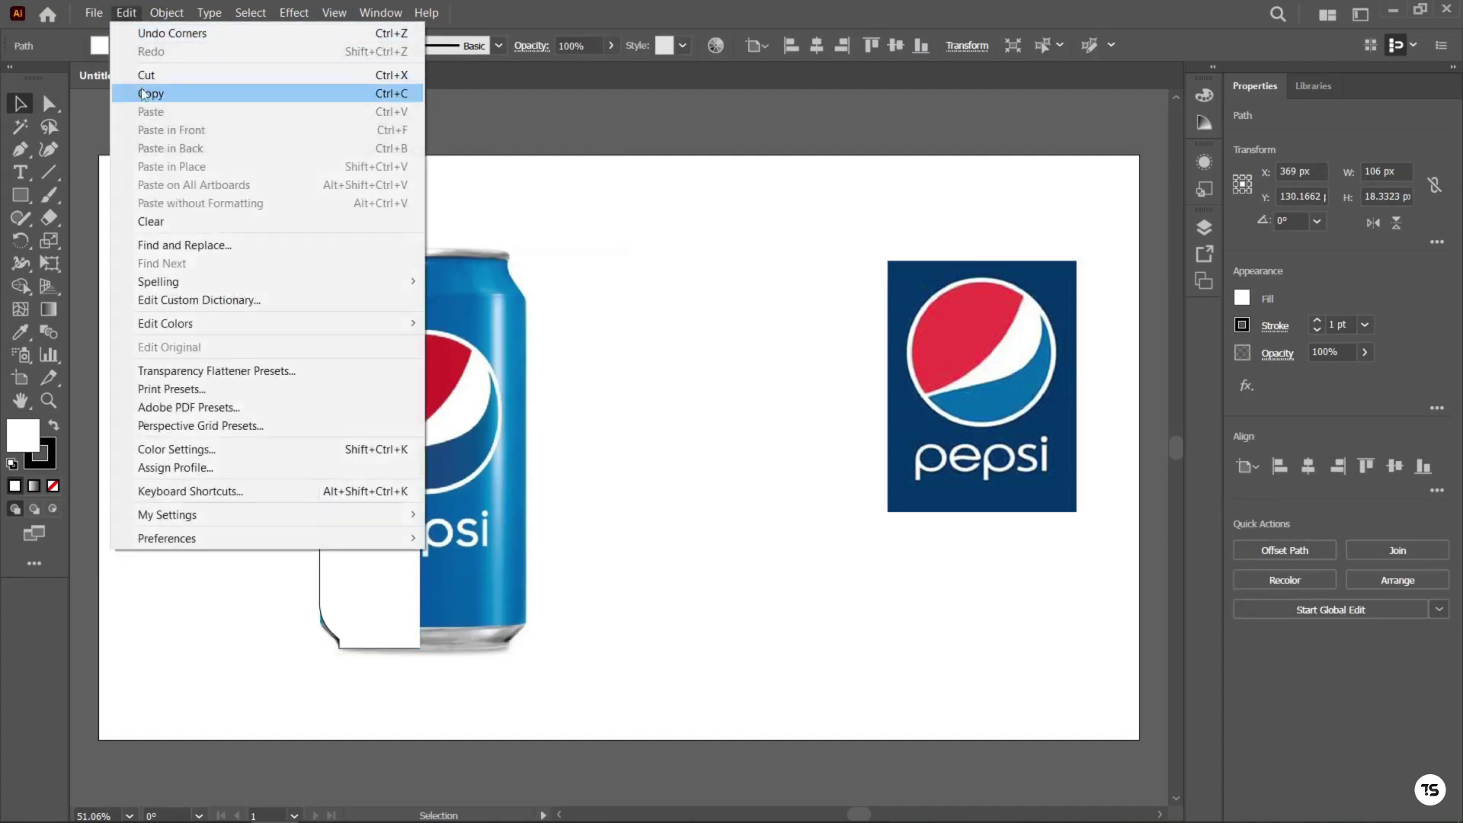
click(153, 91)
click(130, 14)
click(152, 131)
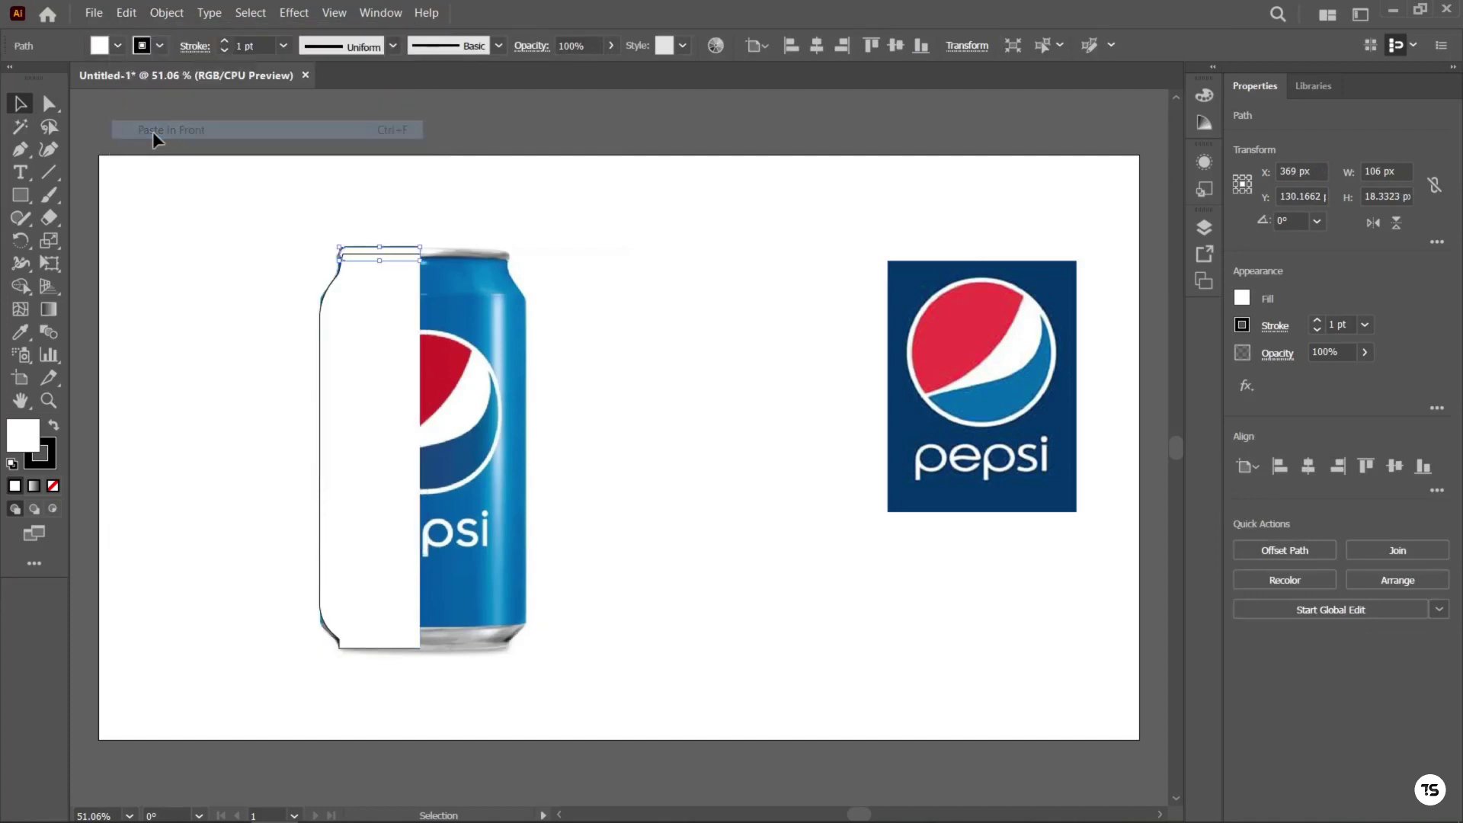
drag(356, 248, 372, 633)
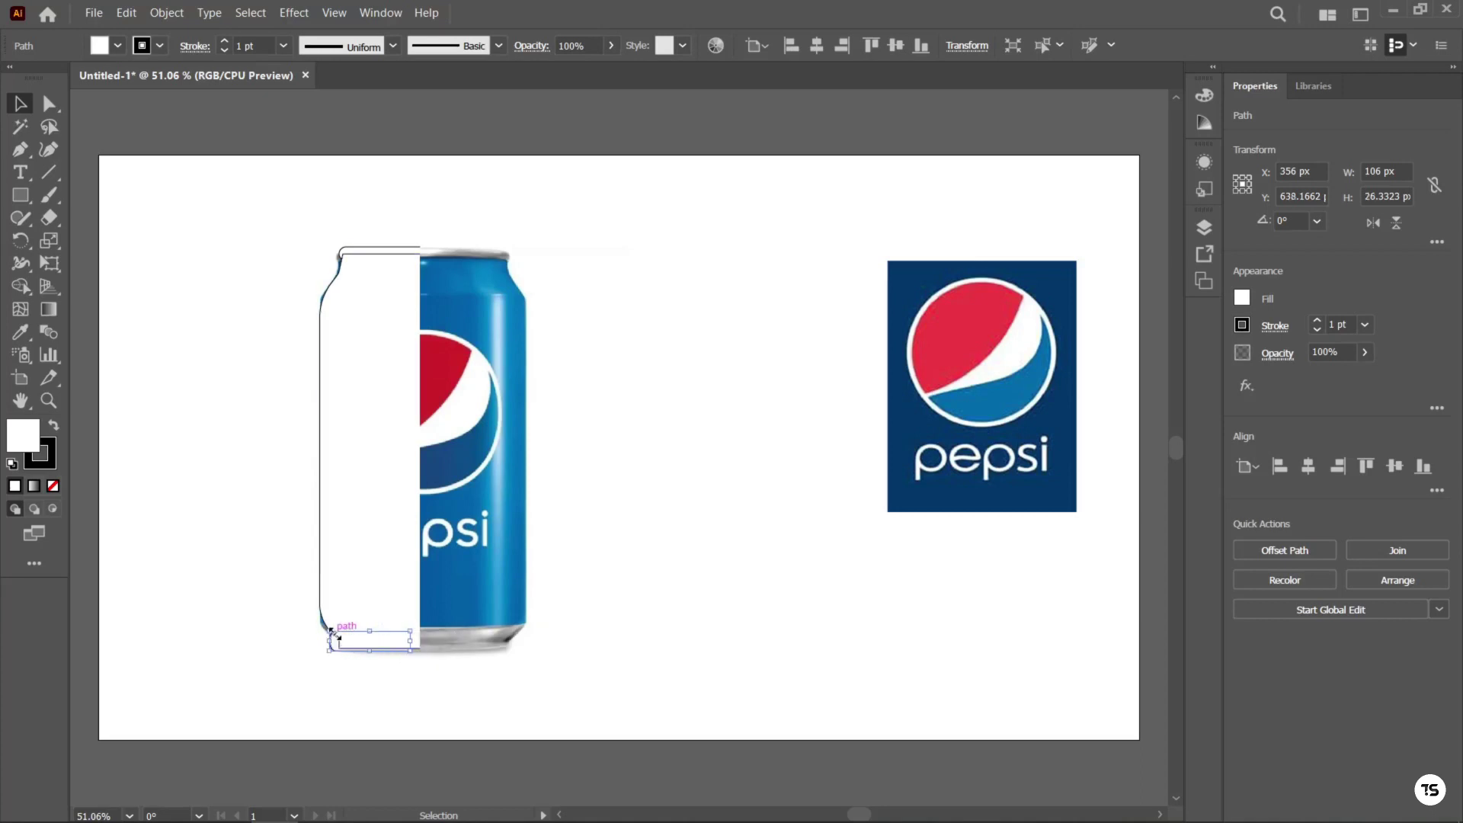
Nudge the body outline 1 px down and select the upper-left corner anchor of the base piece
shift+click(350, 633)
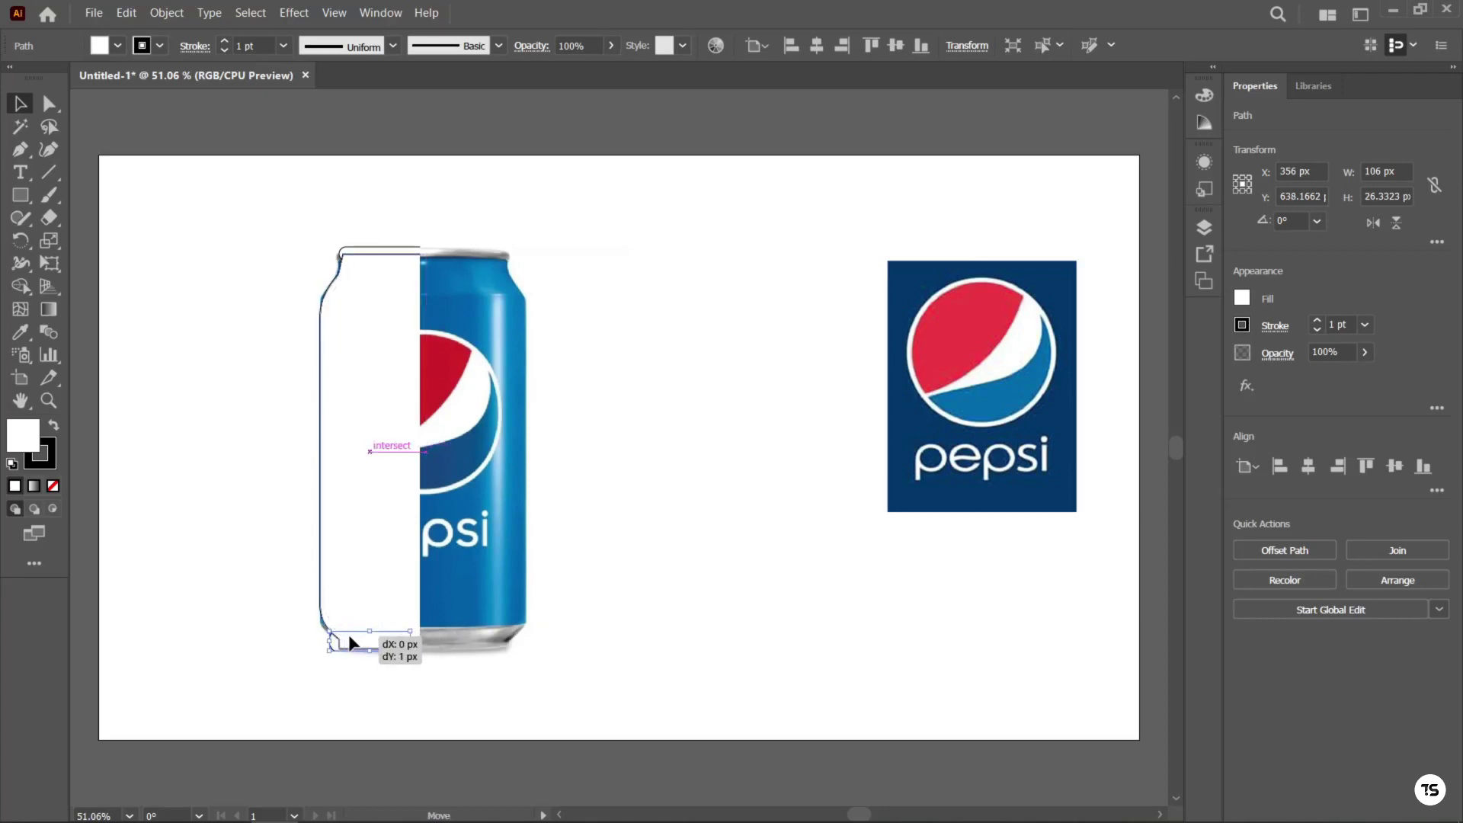
drag(337, 649, 338, 649)
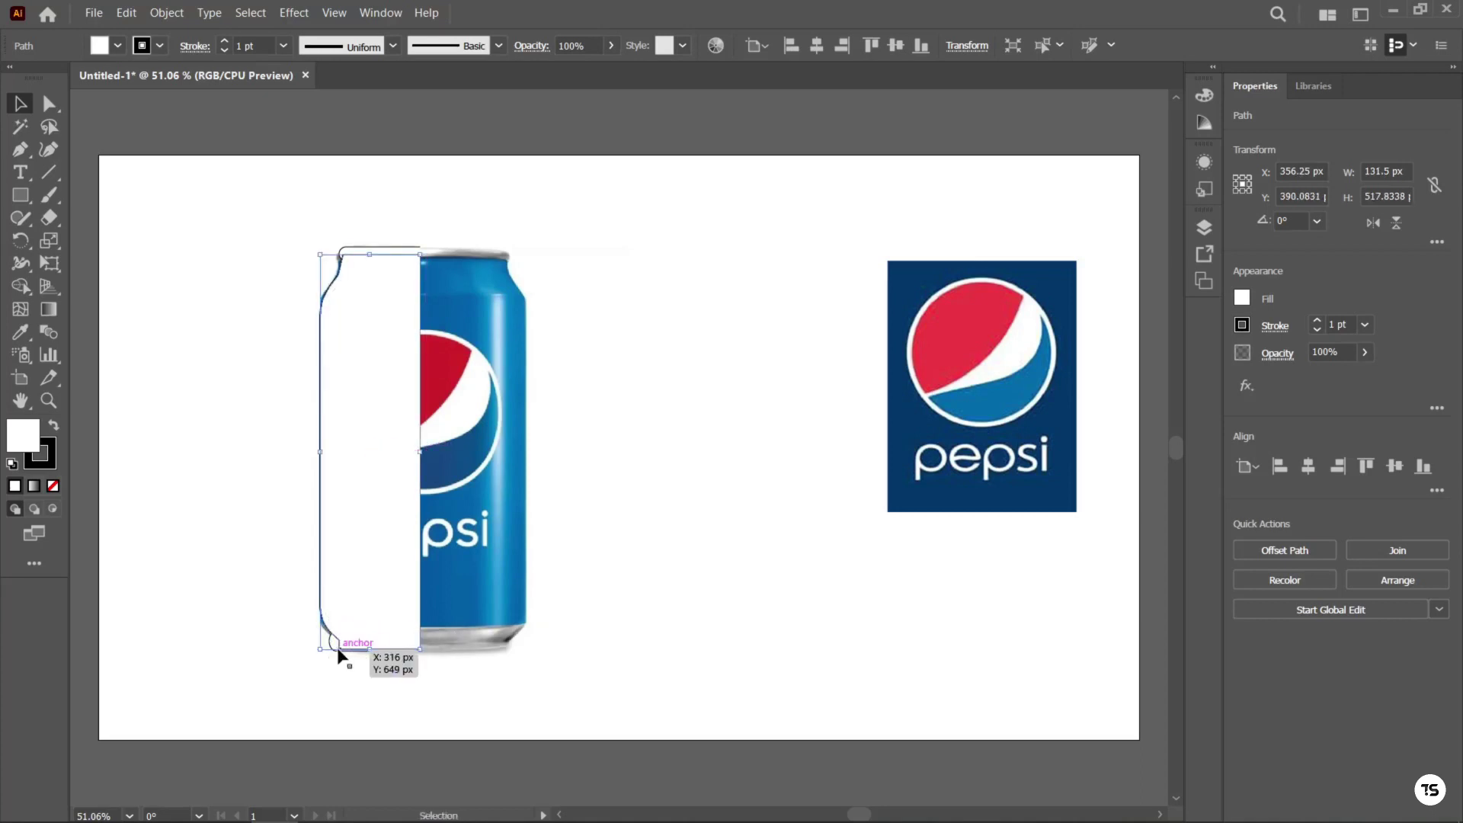
shift+click(337, 650)
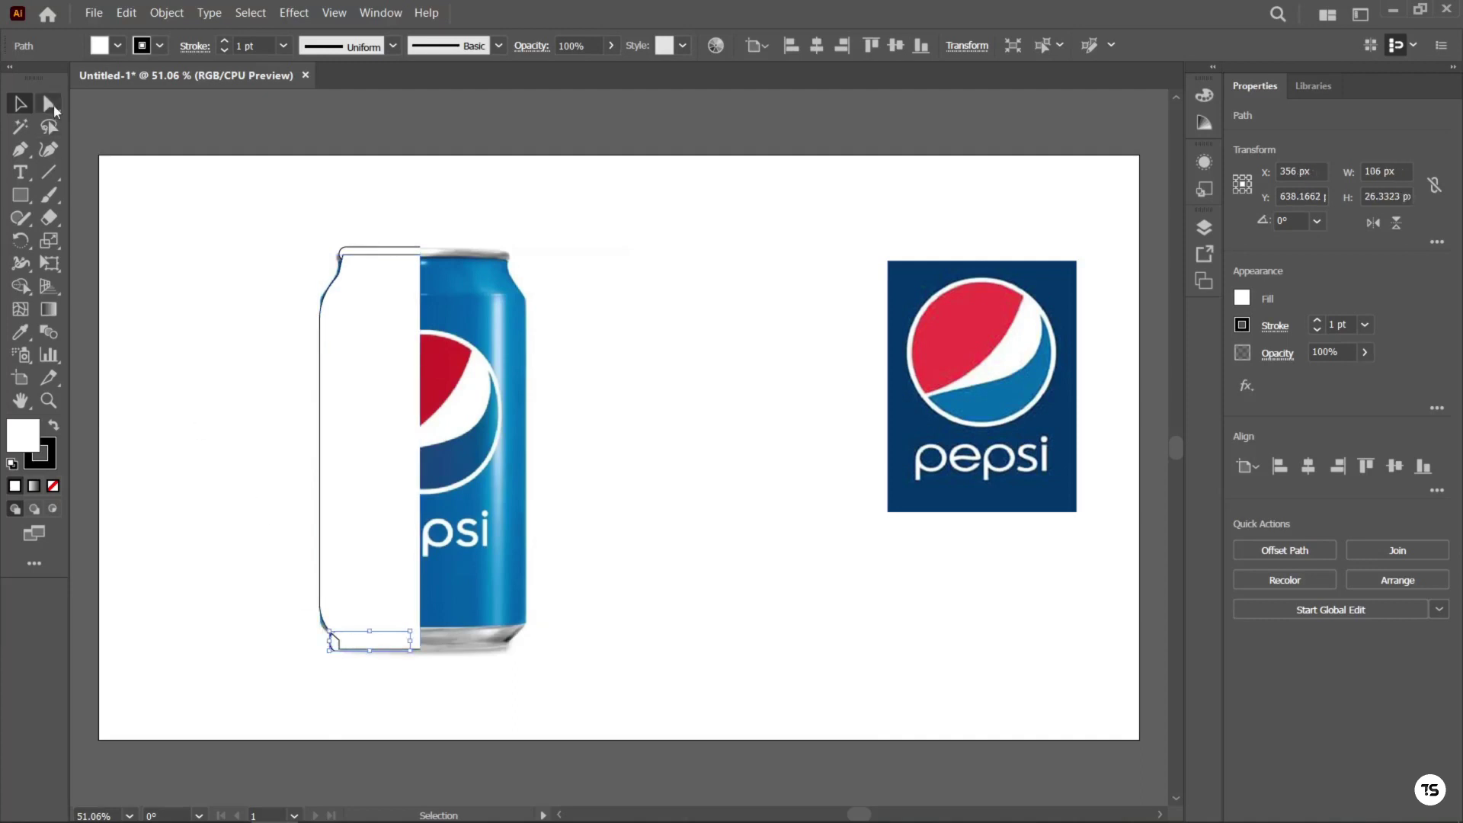
click(50, 105)
click(336, 637)
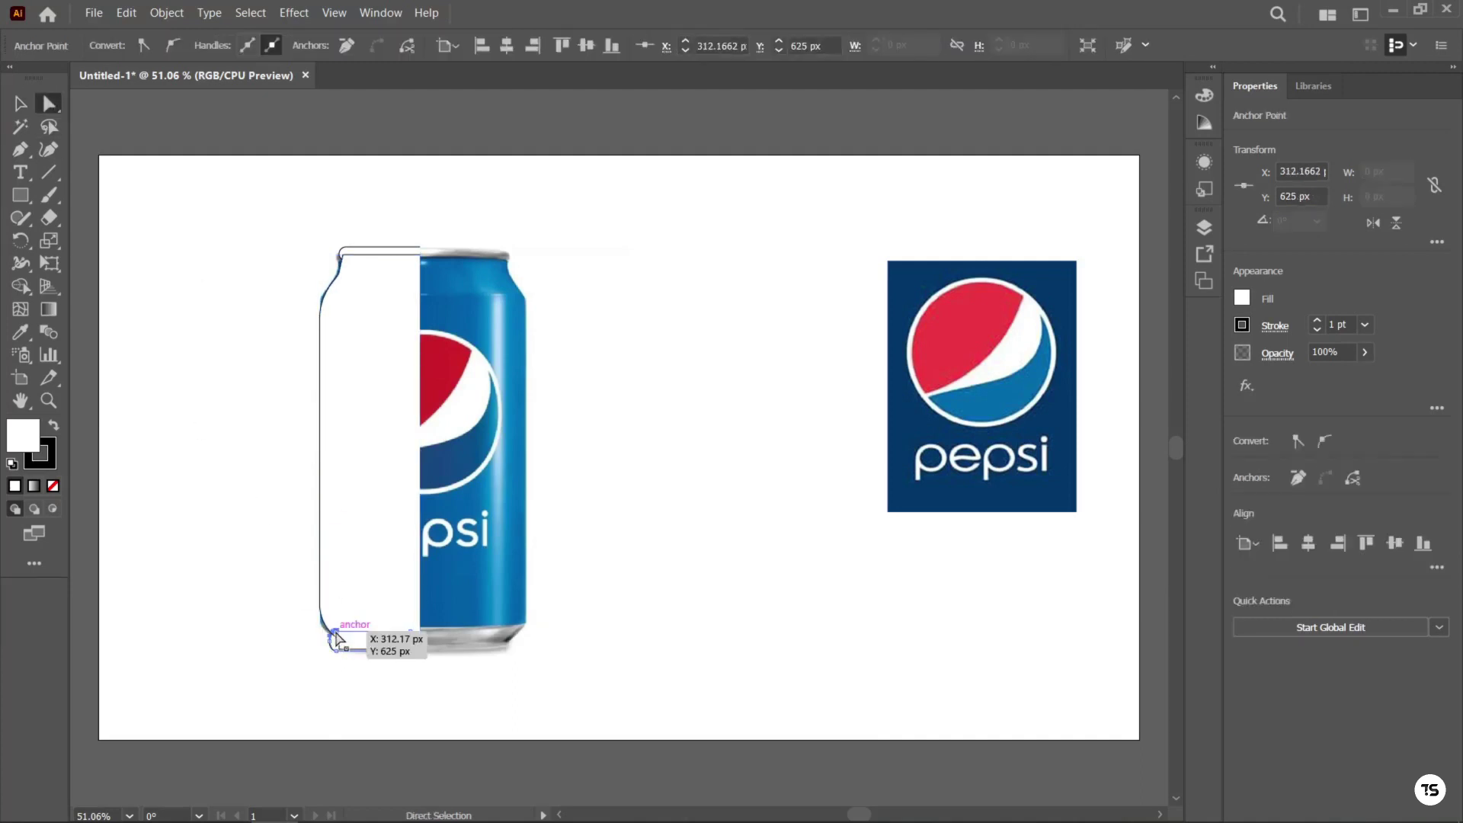
drag(336, 637, 336, 637)
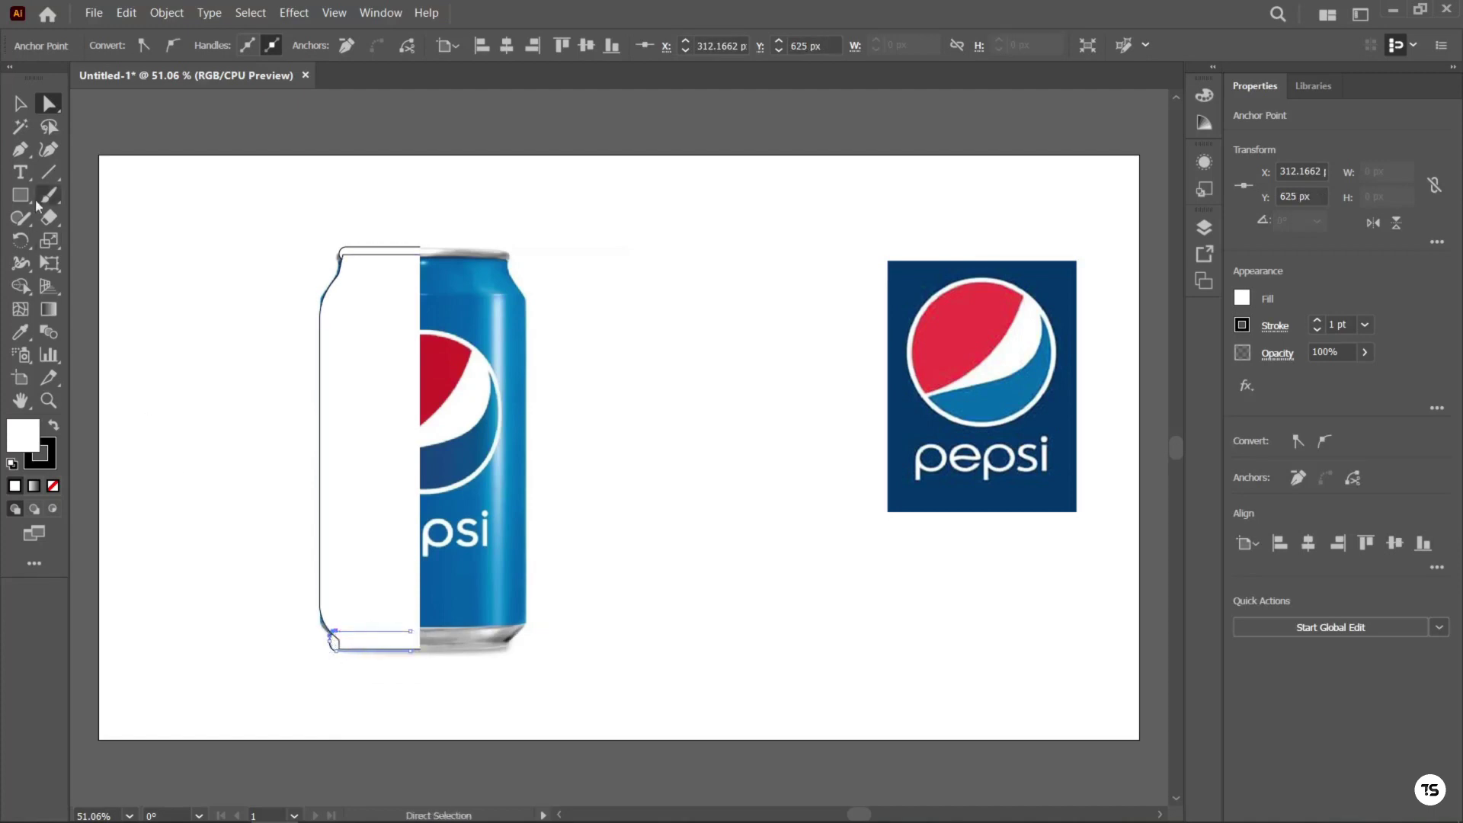
Bring the base piece to the front and shift it slightly right toward the can's centre line
click(20, 105)
click(221, 267)
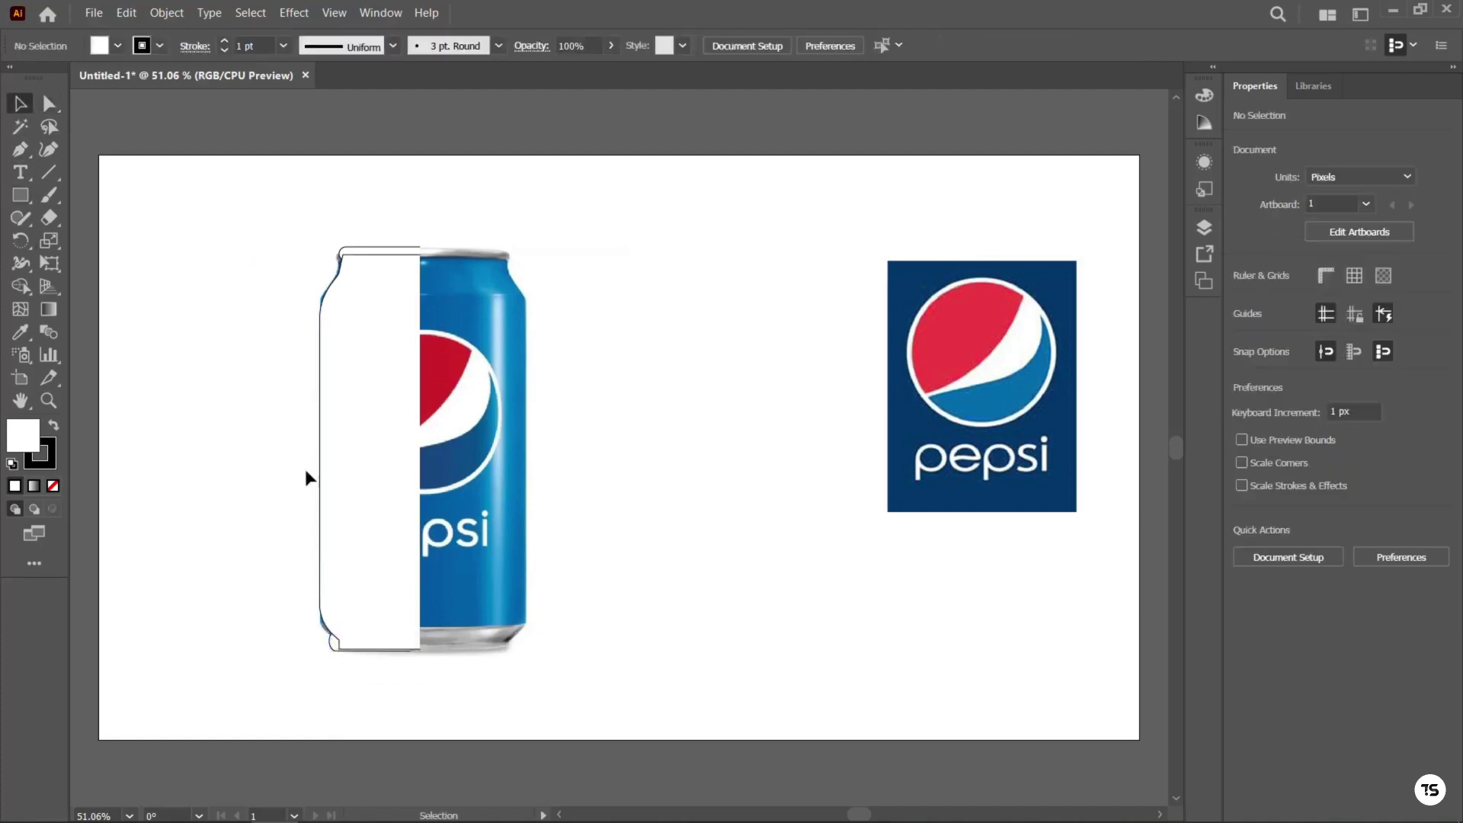
right_click(336, 647)
mouse_move(385, 561)
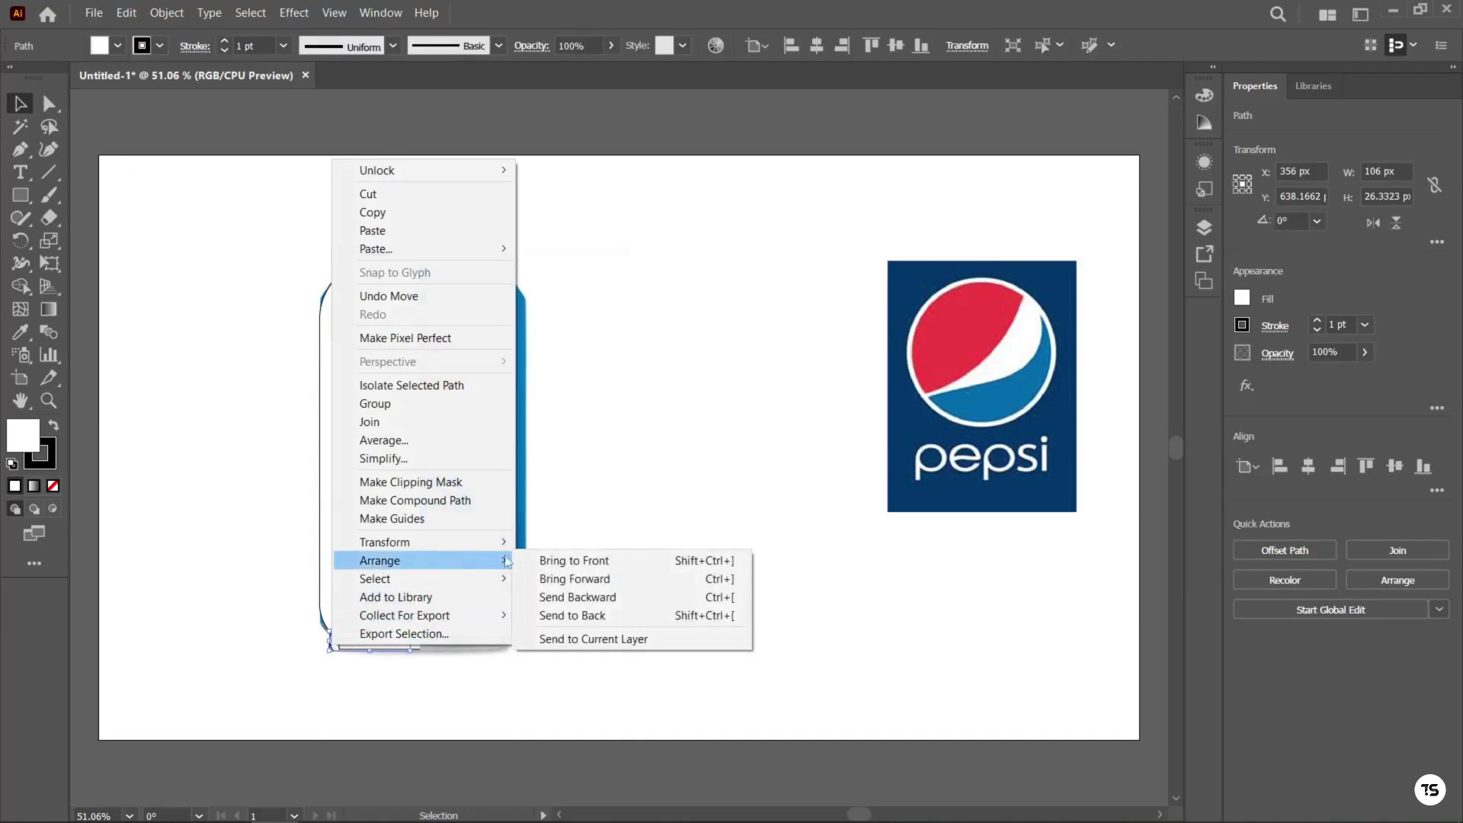
click(554, 558)
click(202, 527)
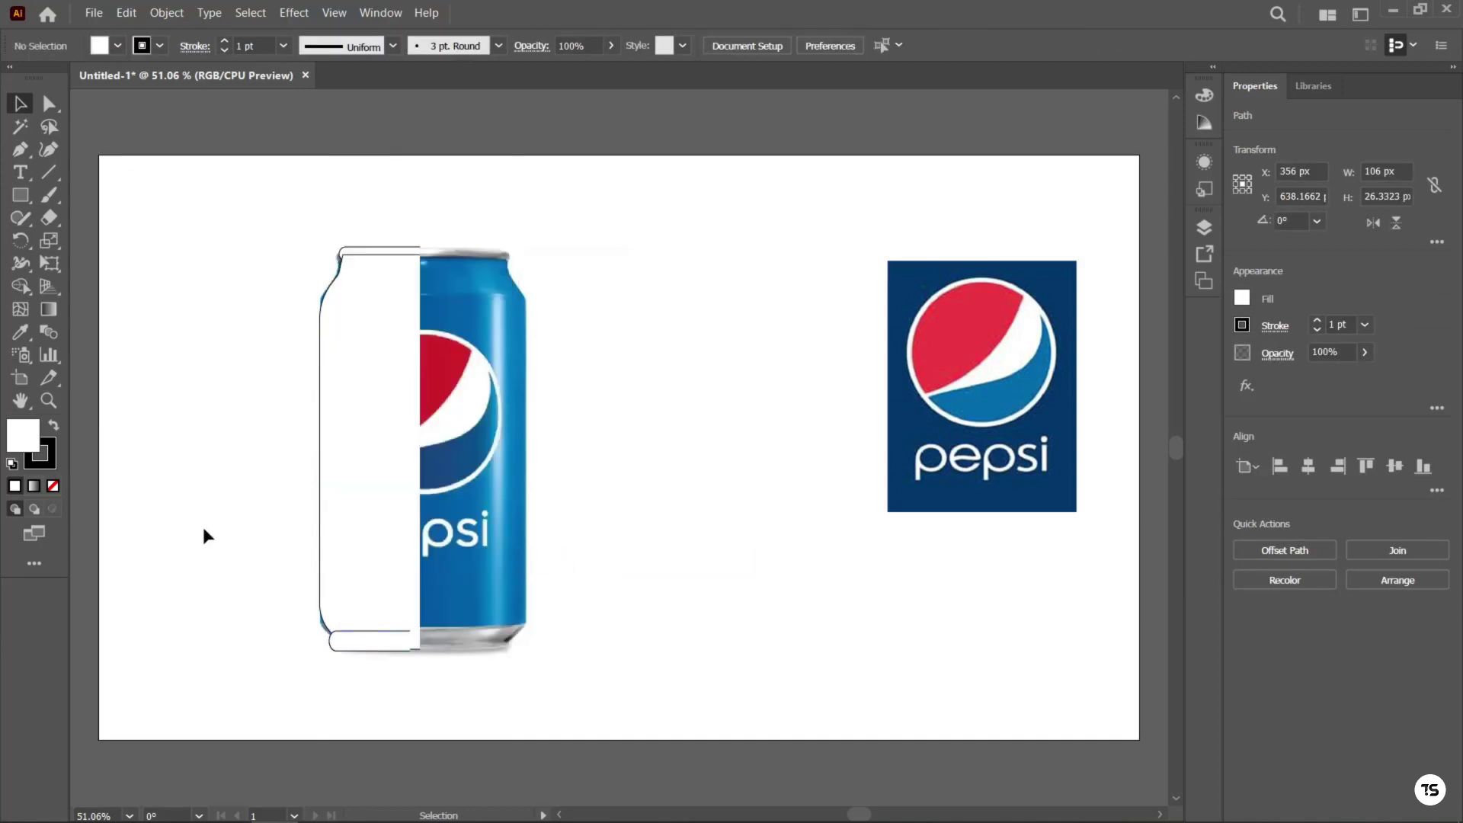
click(369, 637)
drag(370, 637, 383, 640)
click(291, 620)
Fill the body, rim and base pieces with the blue sampled from the upper part of the photo's can using the Eyedropper
click(339, 618)
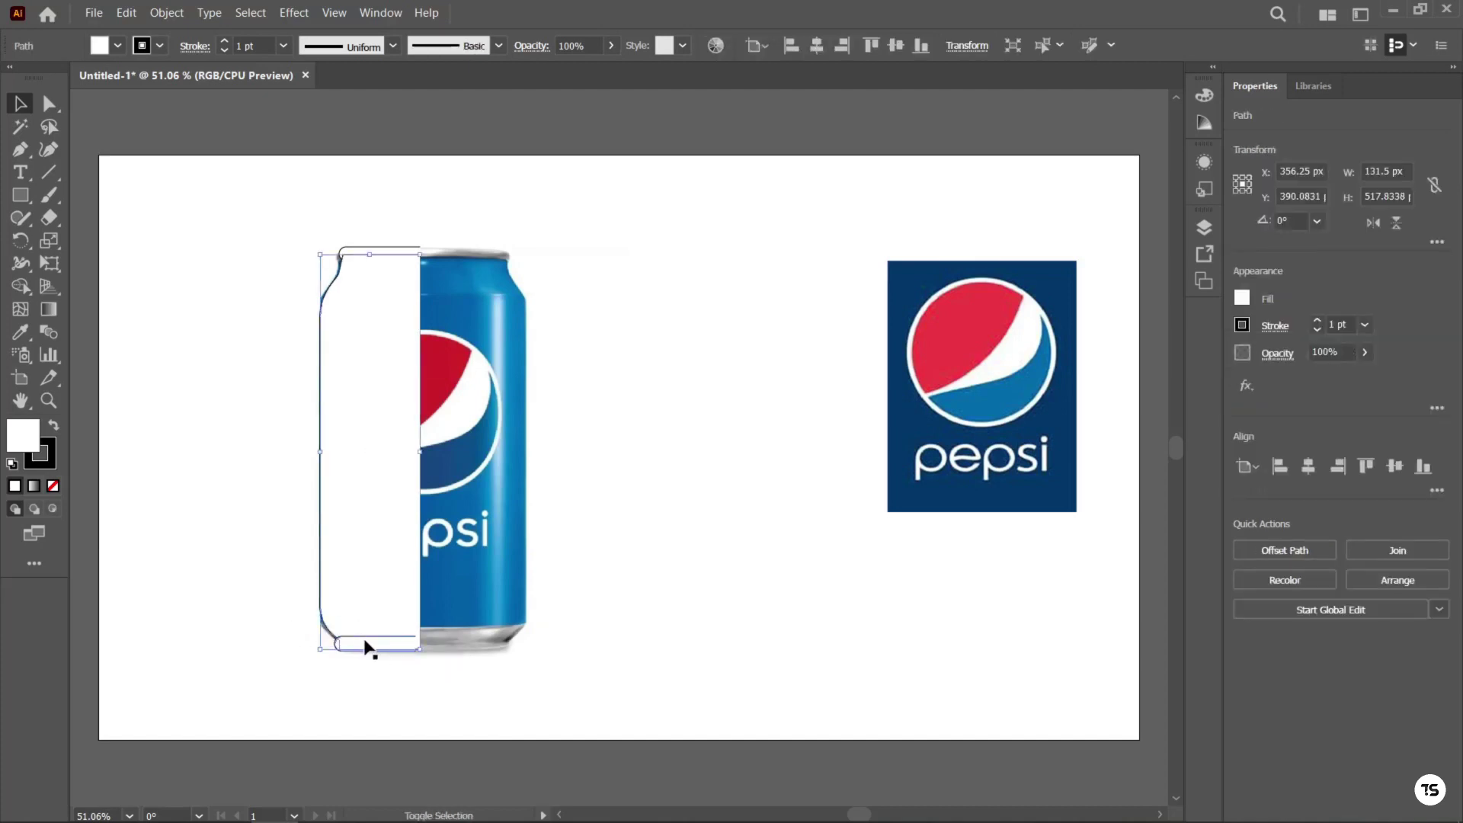
drag(365, 249, 361, 252)
click(29, 333)
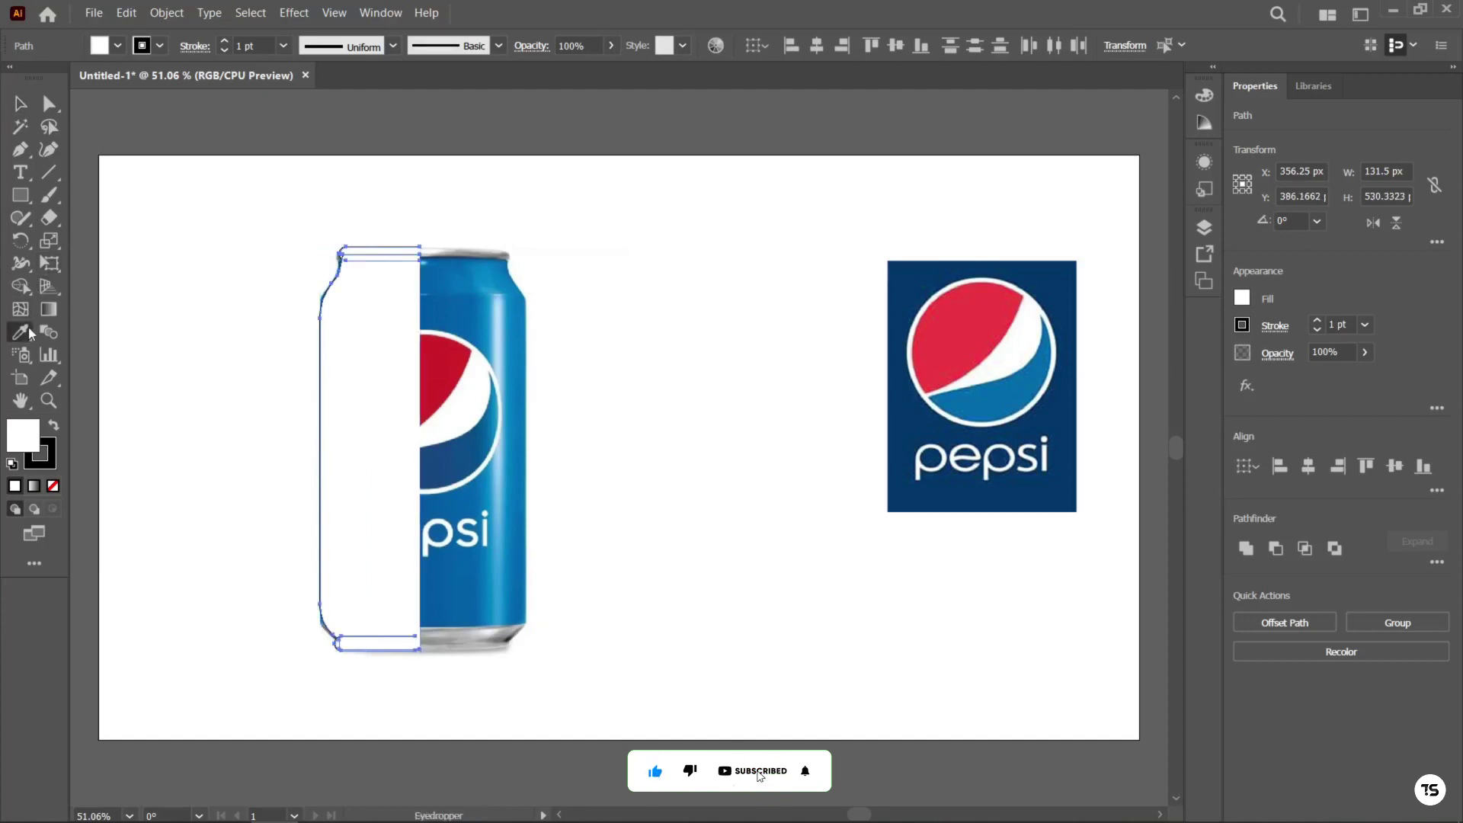
click(464, 285)
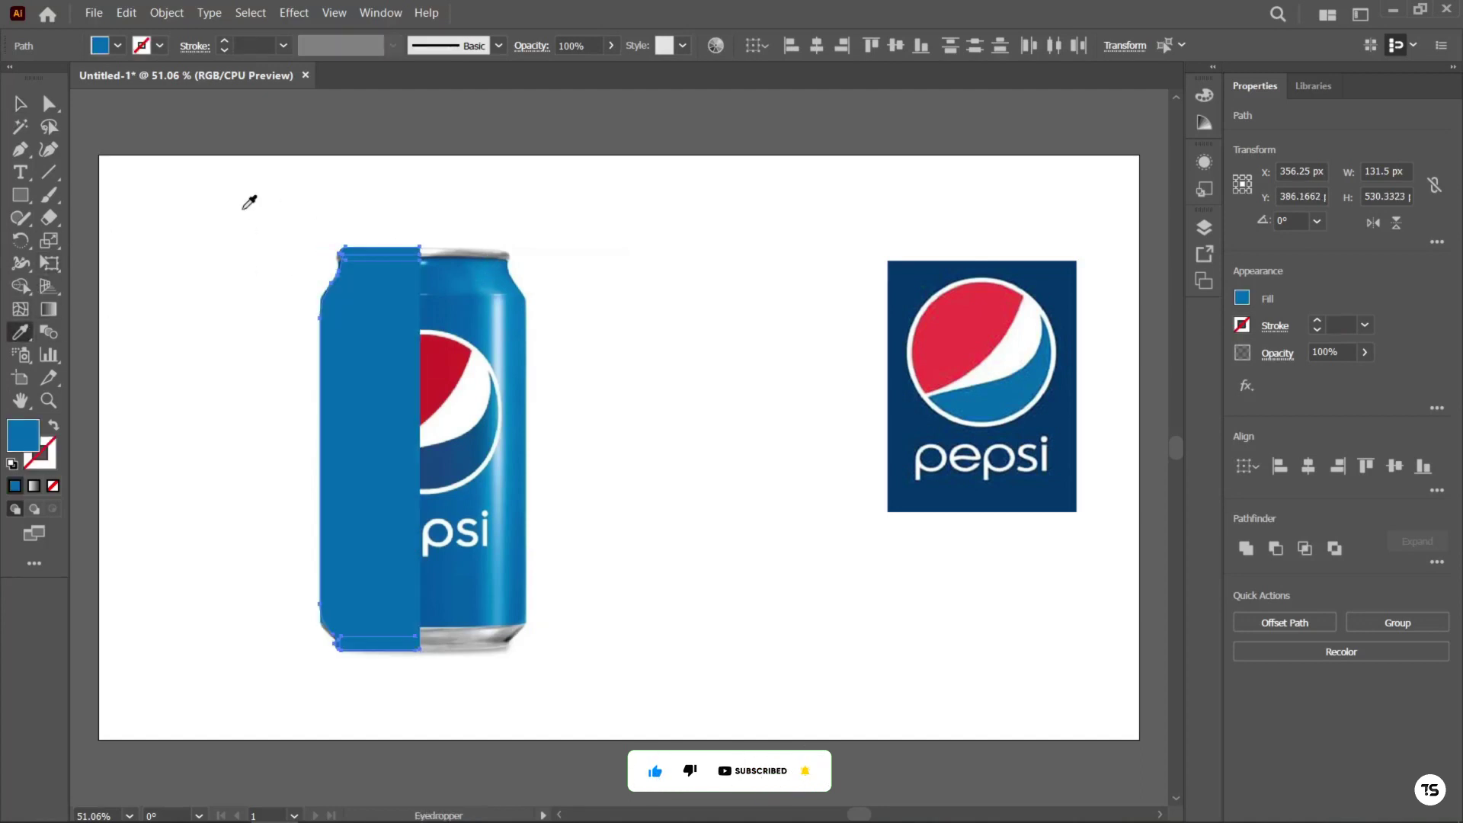
click(20, 103)
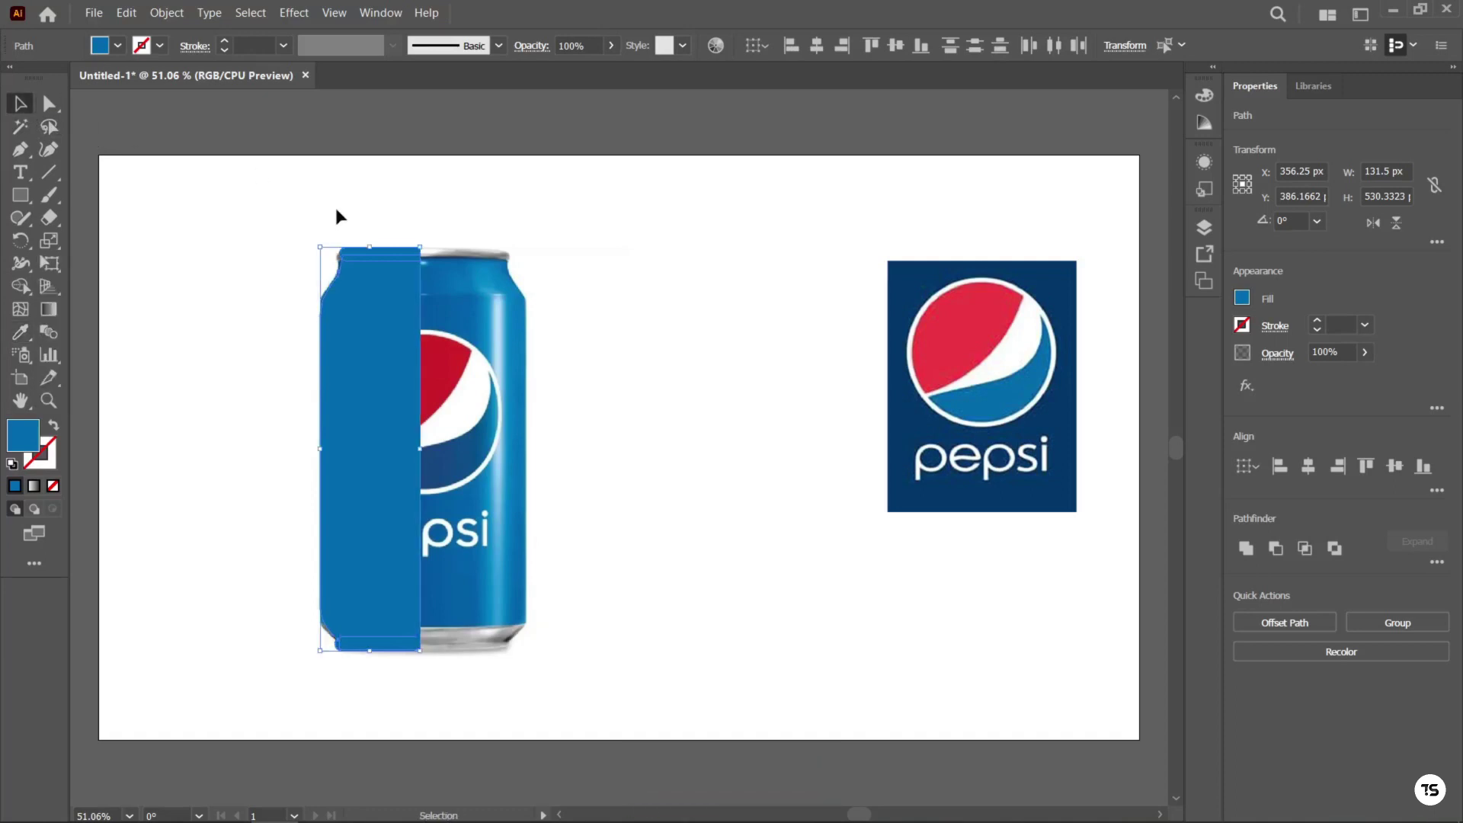
Recolour the top rim and base pieces with the light grey sampled from the photo's metal rim
click(340, 217)
click(385, 253)
shift+click(398, 646)
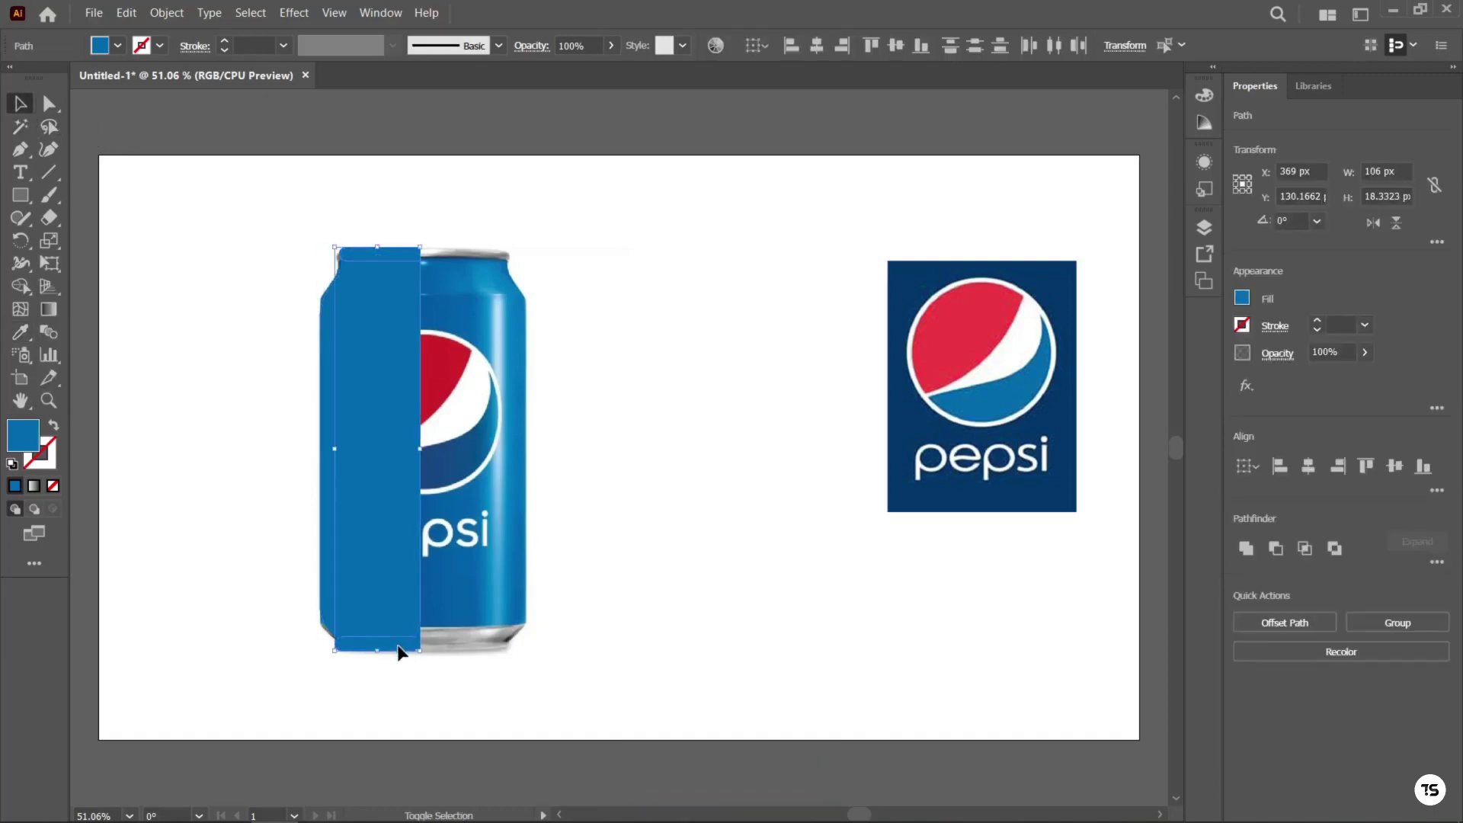
click(20, 337)
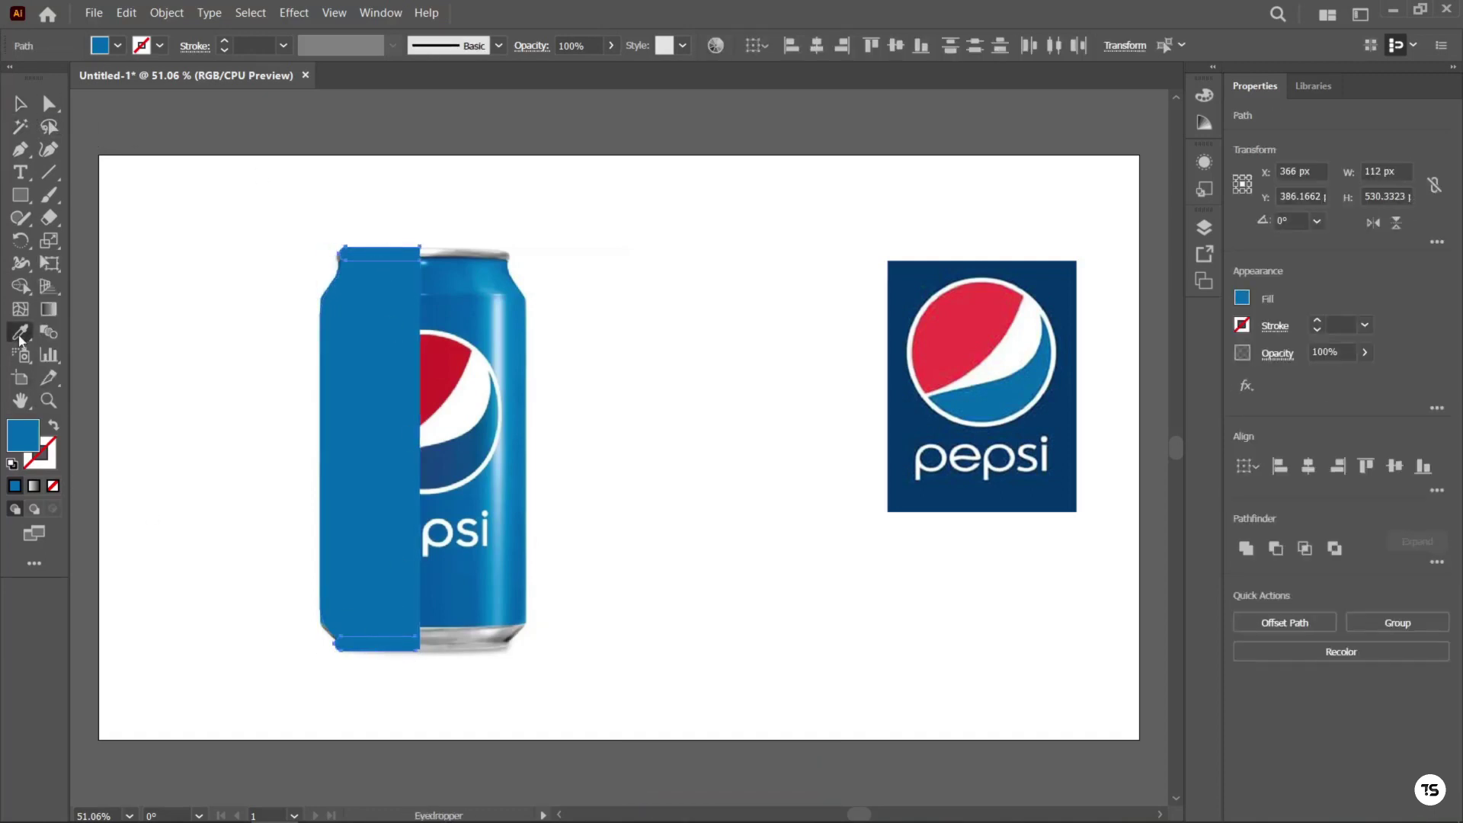
click(466, 242)
click(448, 244)
click(452, 243)
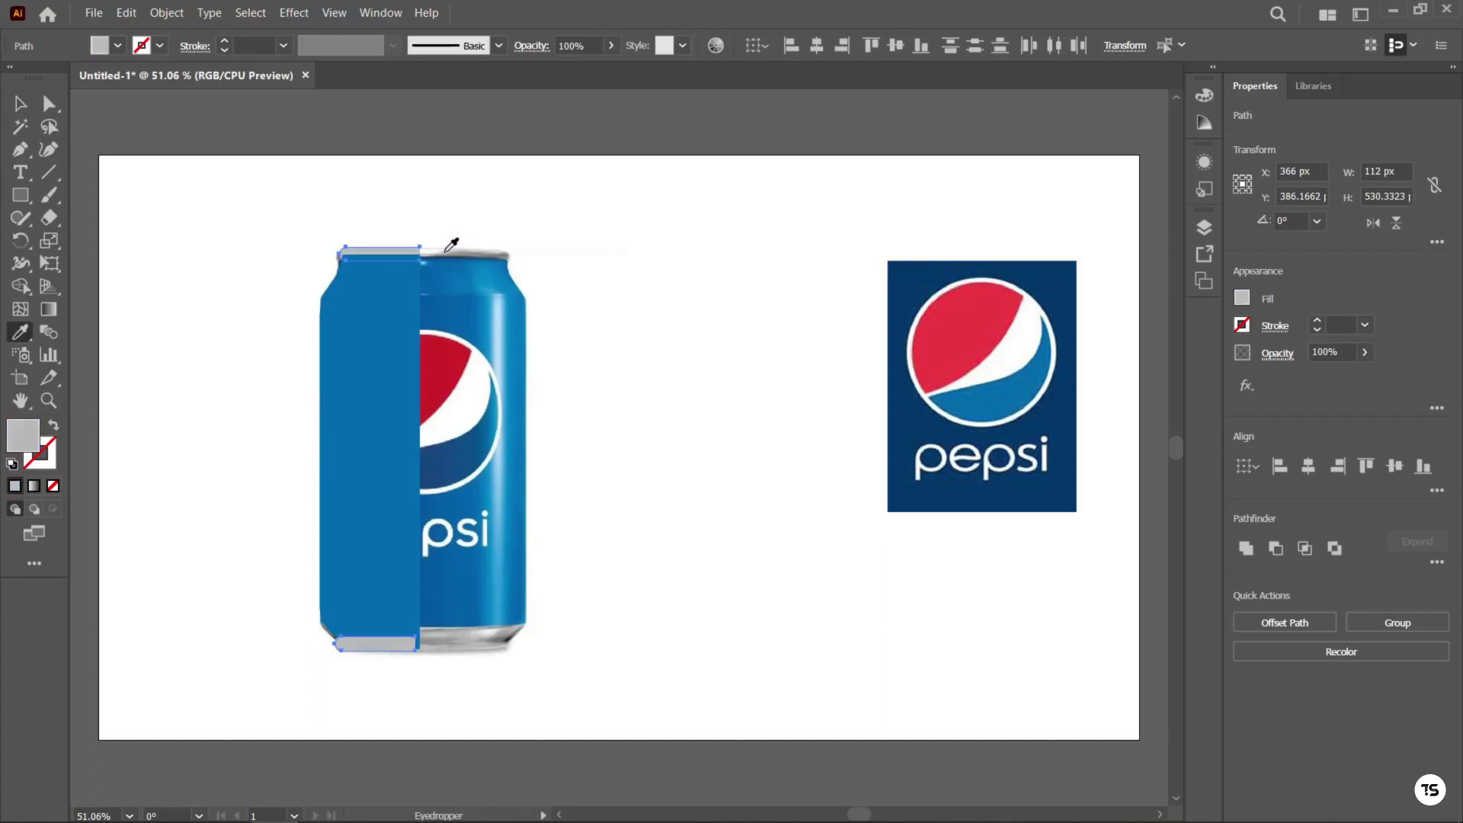
click(26, 110)
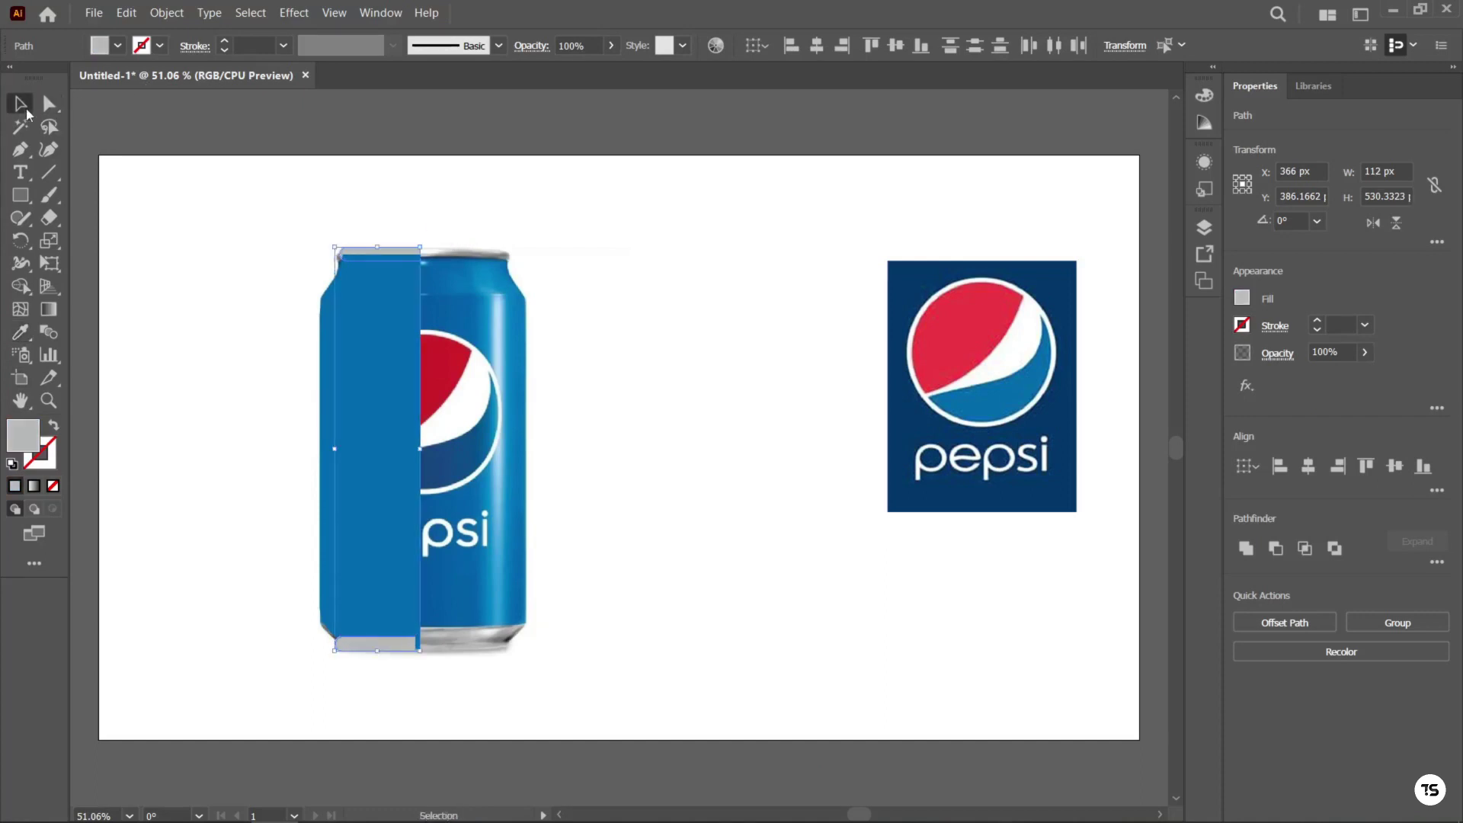
click(208, 134)
Group the rim, body and base pieces of the half can
click(354, 252)
shift+click(354, 251)
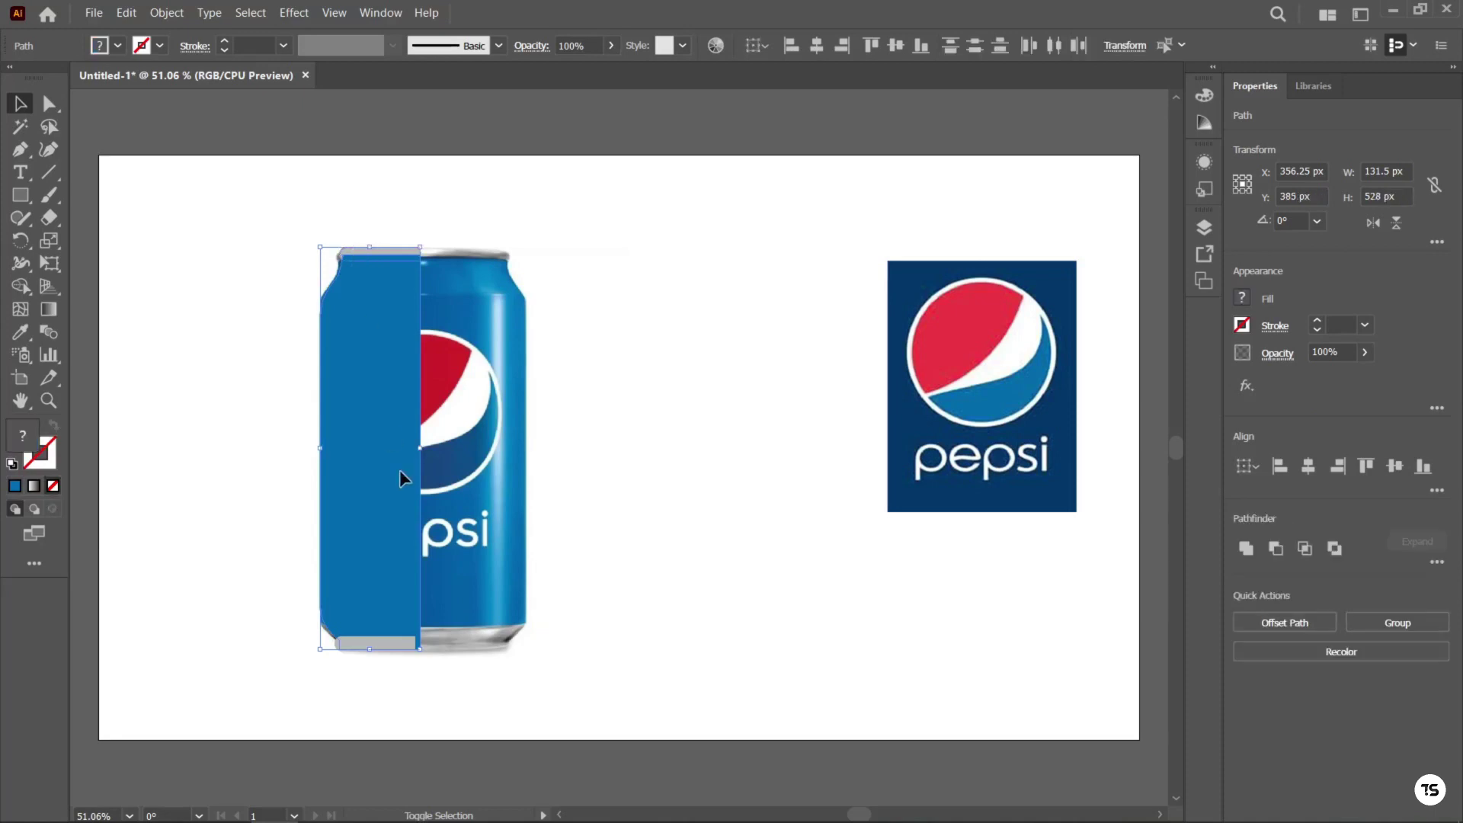
shift+click(391, 640)
key(shift)
key(shift)
key(shift)
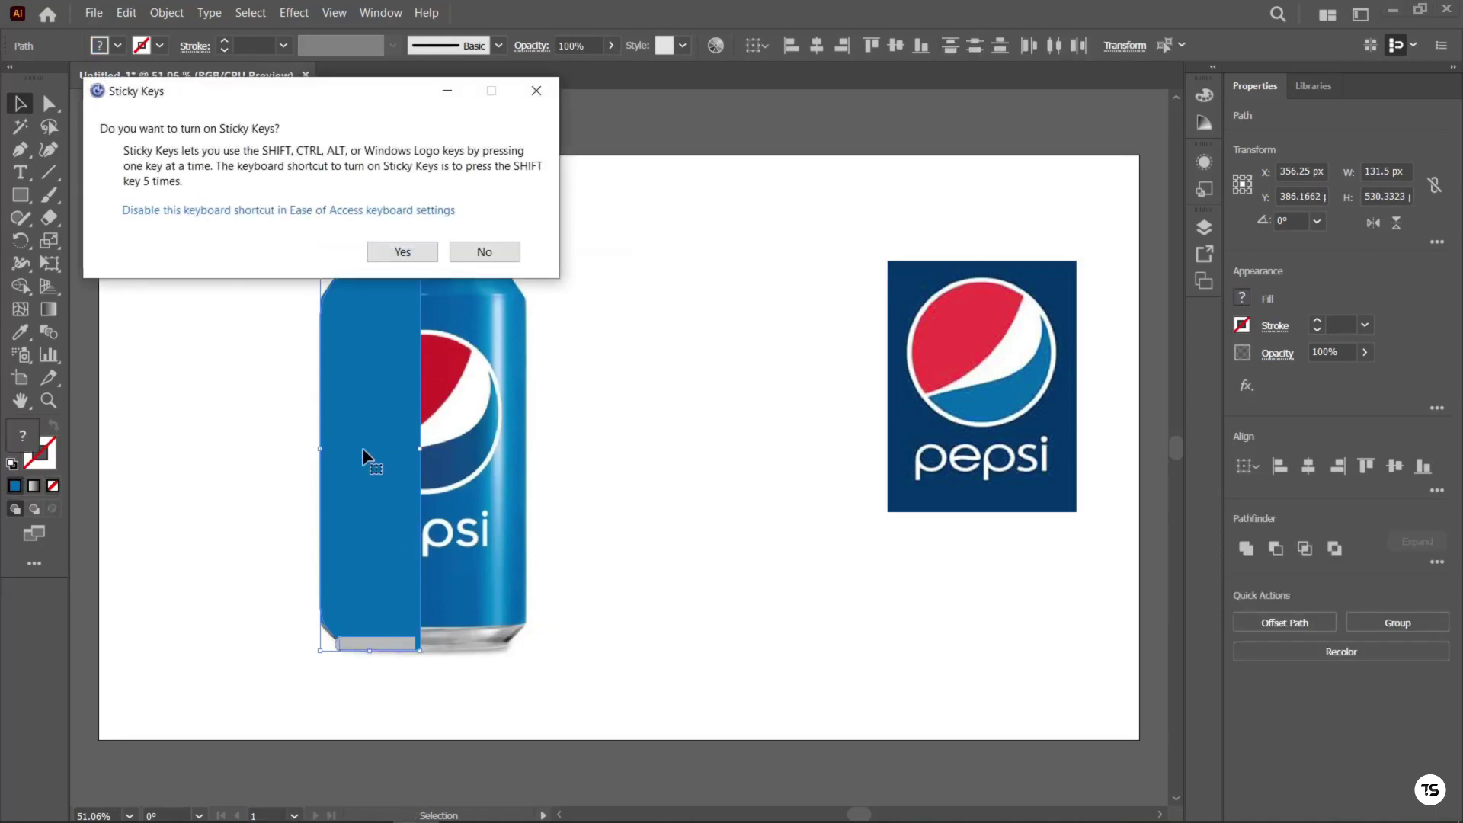
click(496, 259)
right_click(382, 364)
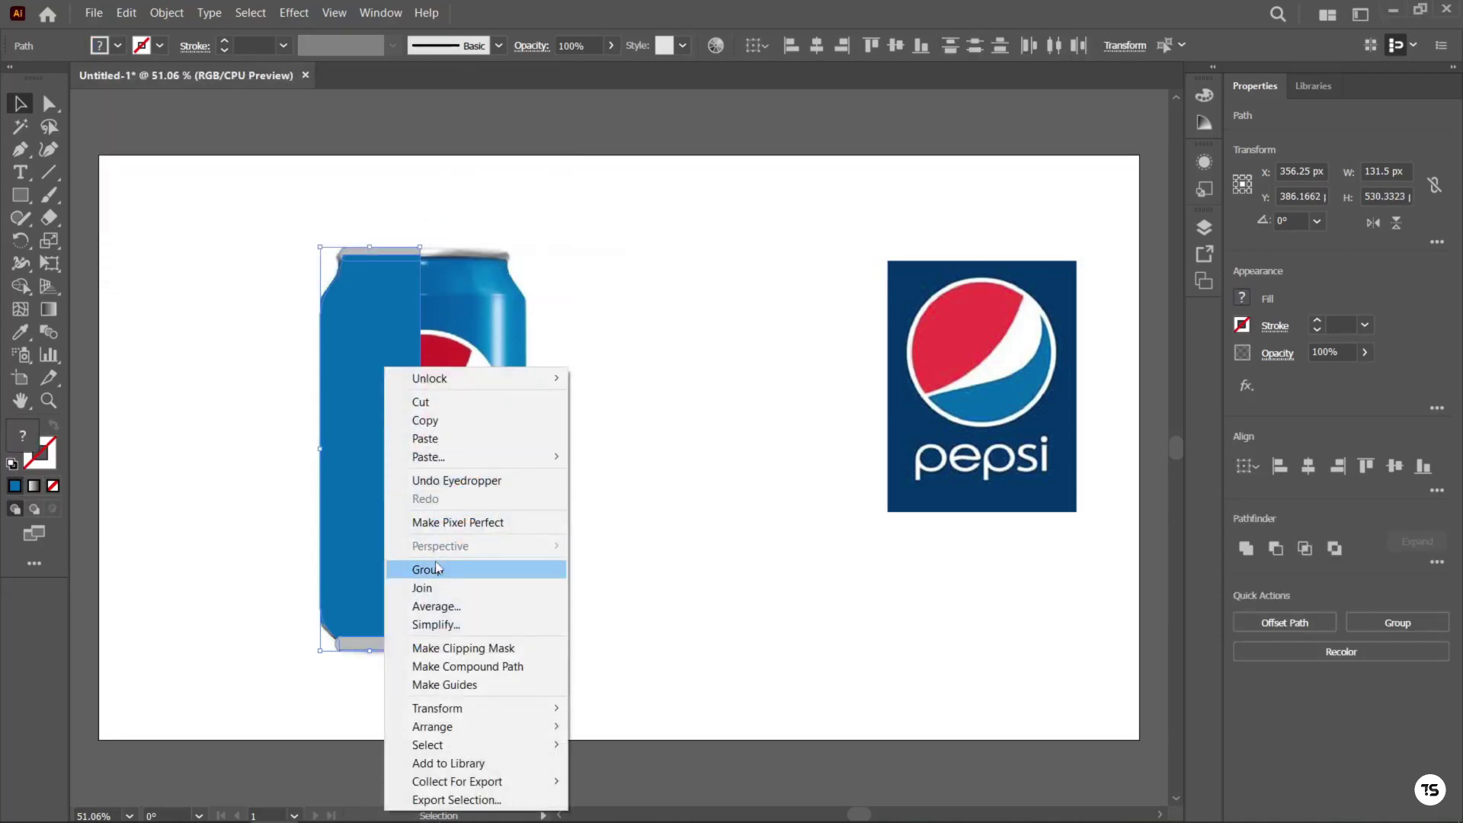
click(438, 568)
Revolve the group in 3D with the offset from Right Edge and rotate it to about X 173°, Y -154°, Z 177°
click(283, 14)
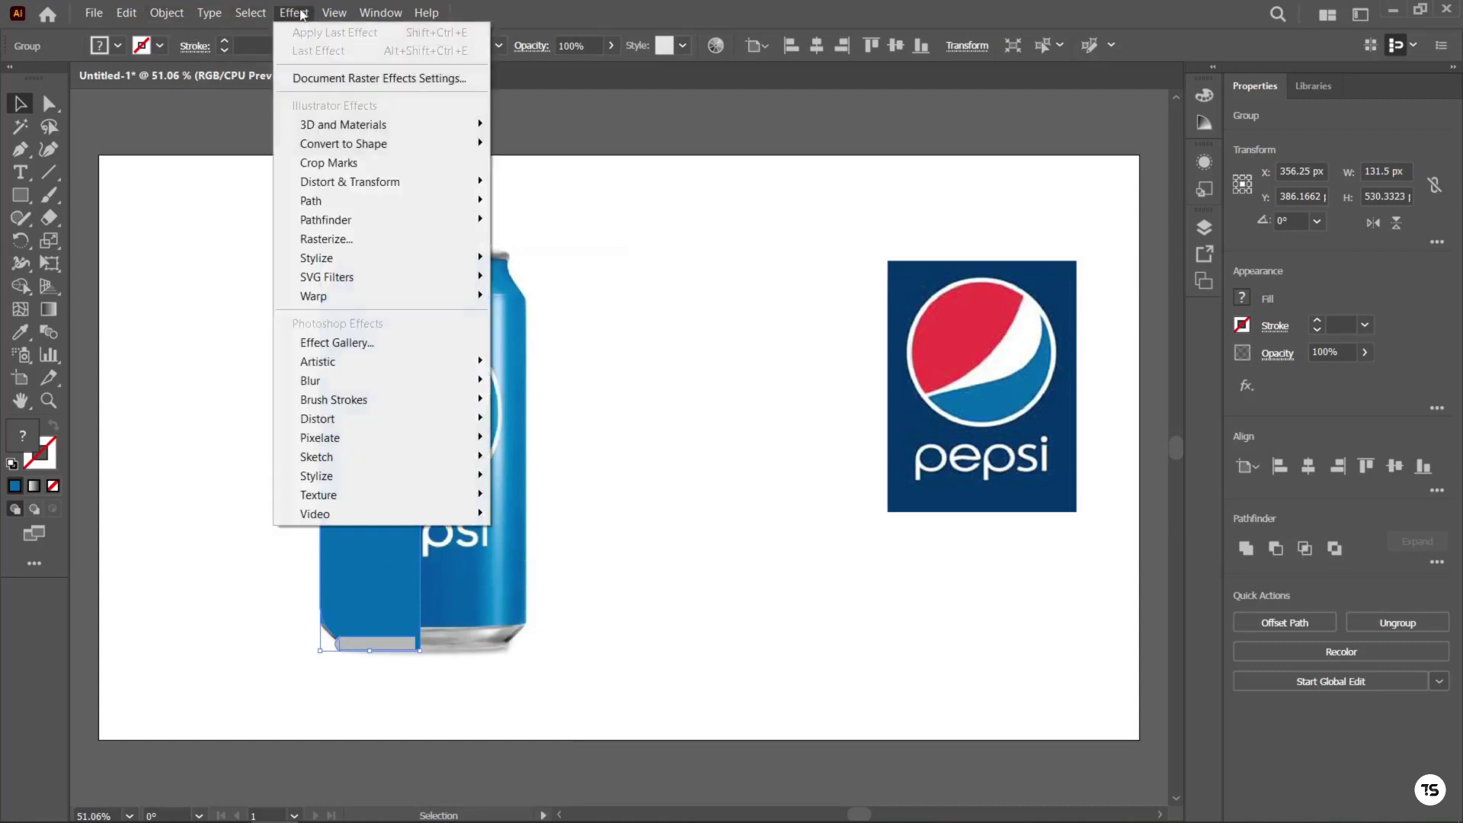
mouse_move(343, 126)
click(522, 144)
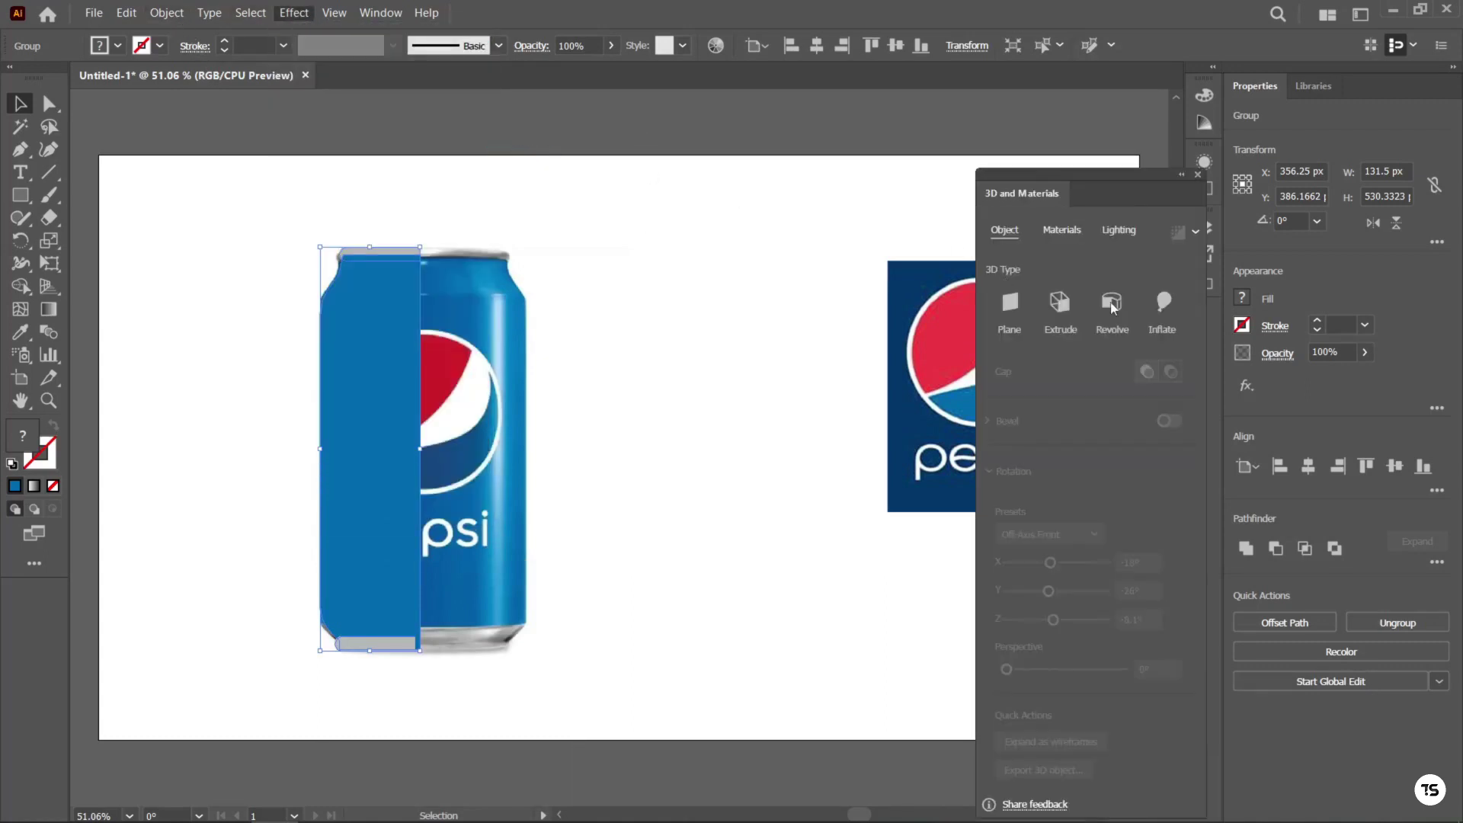
click(1112, 304)
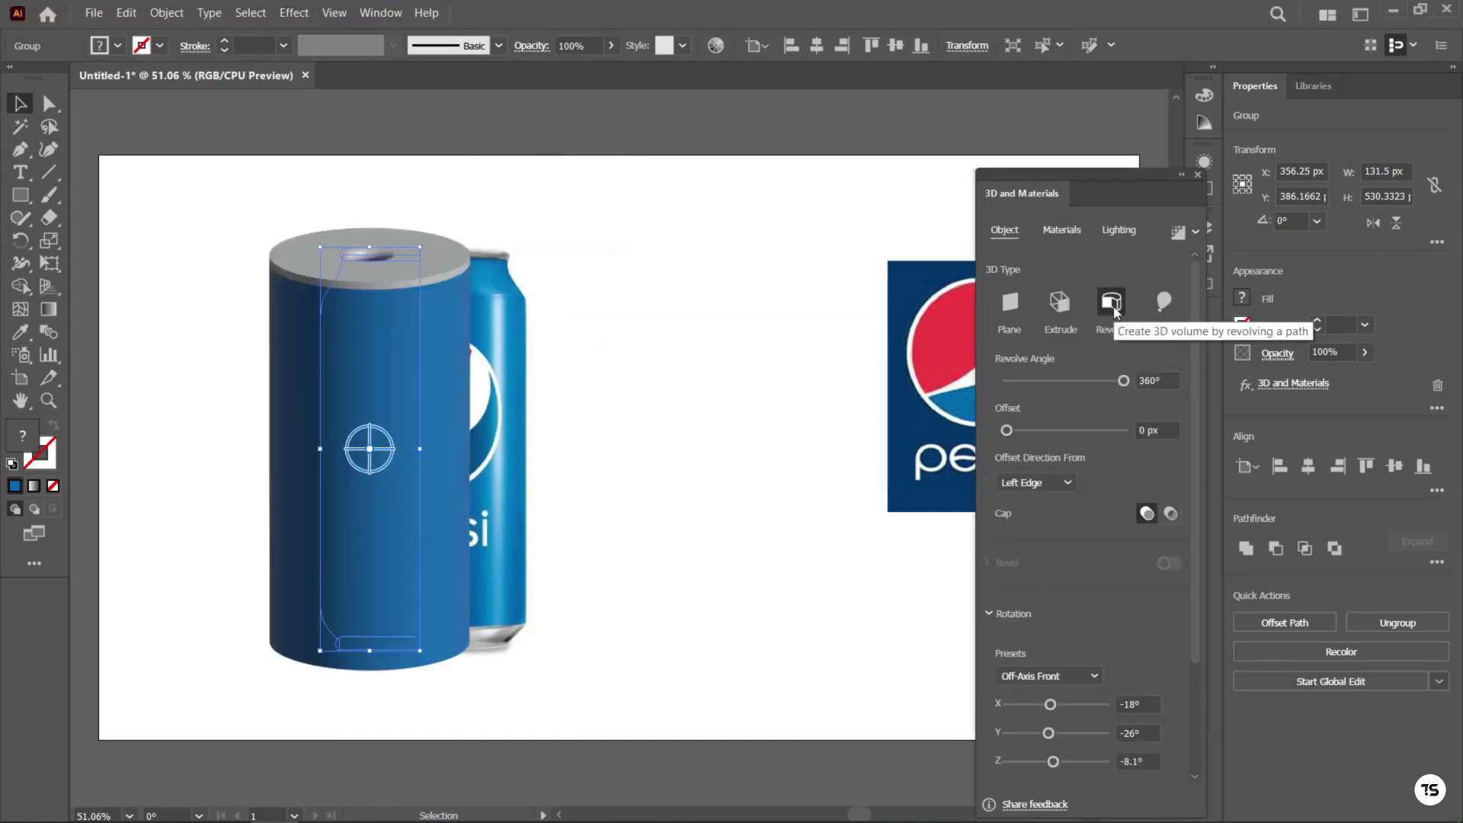
click(1068, 476)
click(1055, 524)
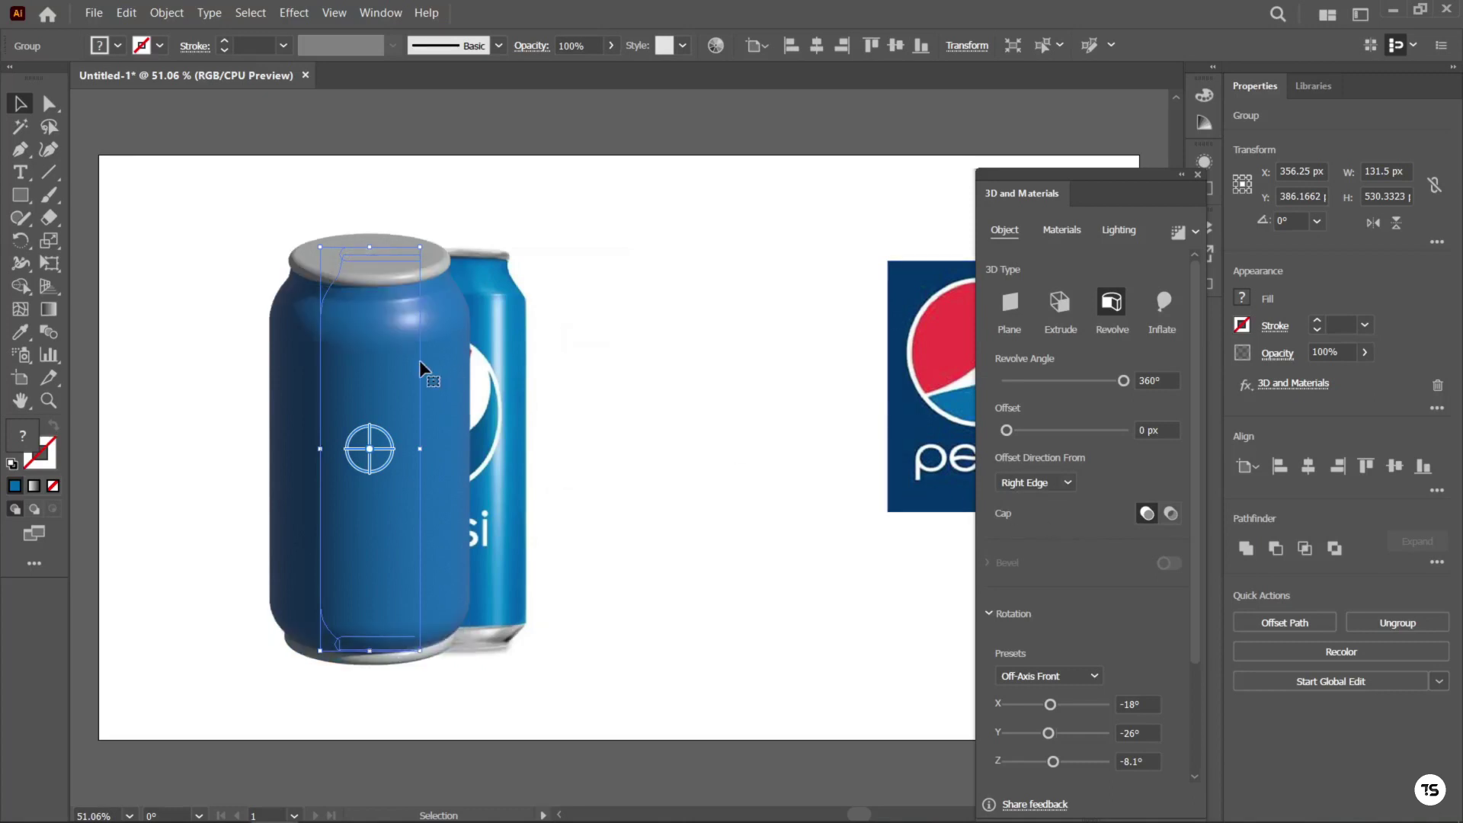
drag(369, 451, 368, 448)
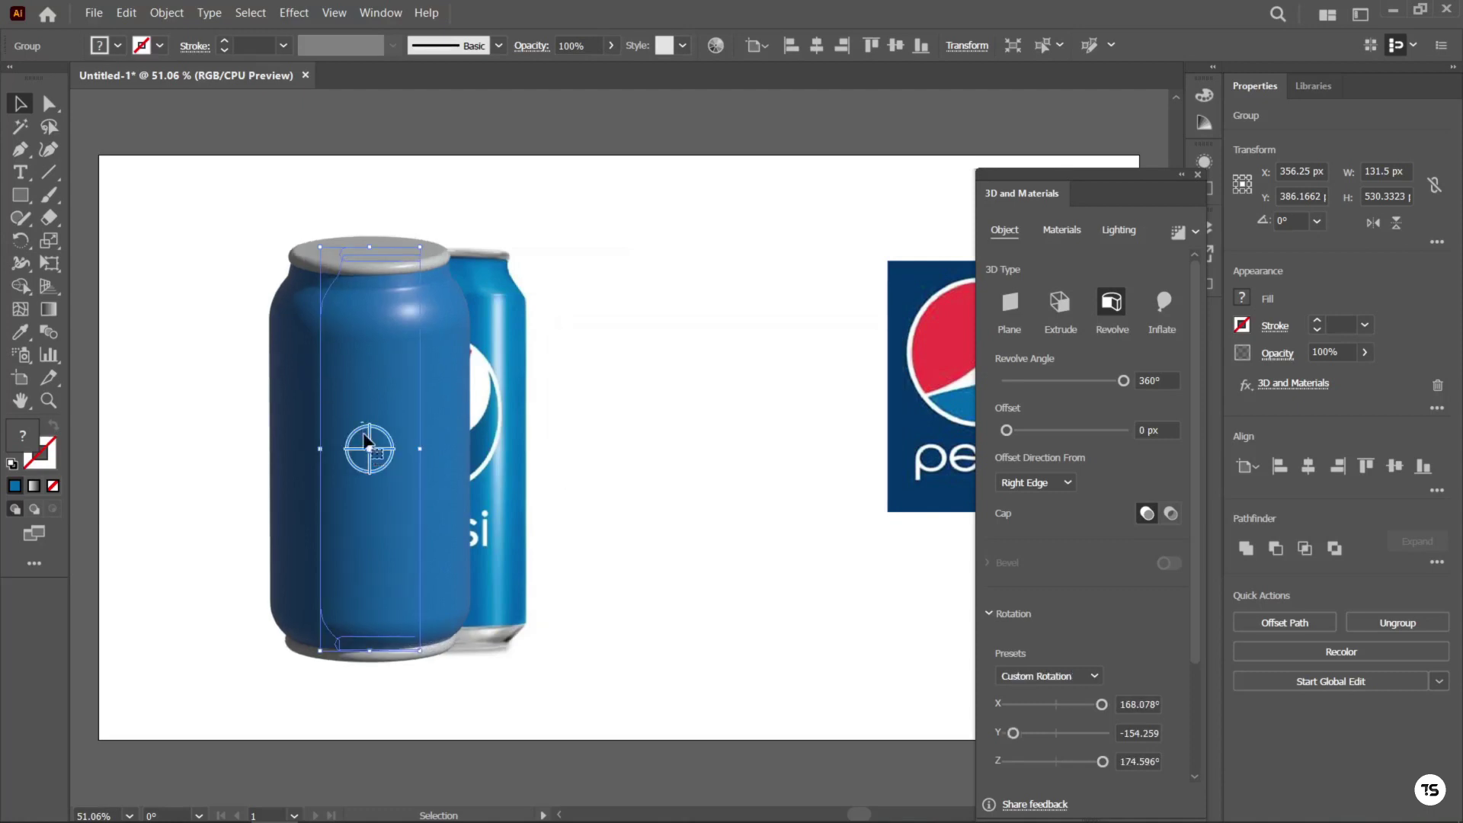
drag(369, 448, 370, 446)
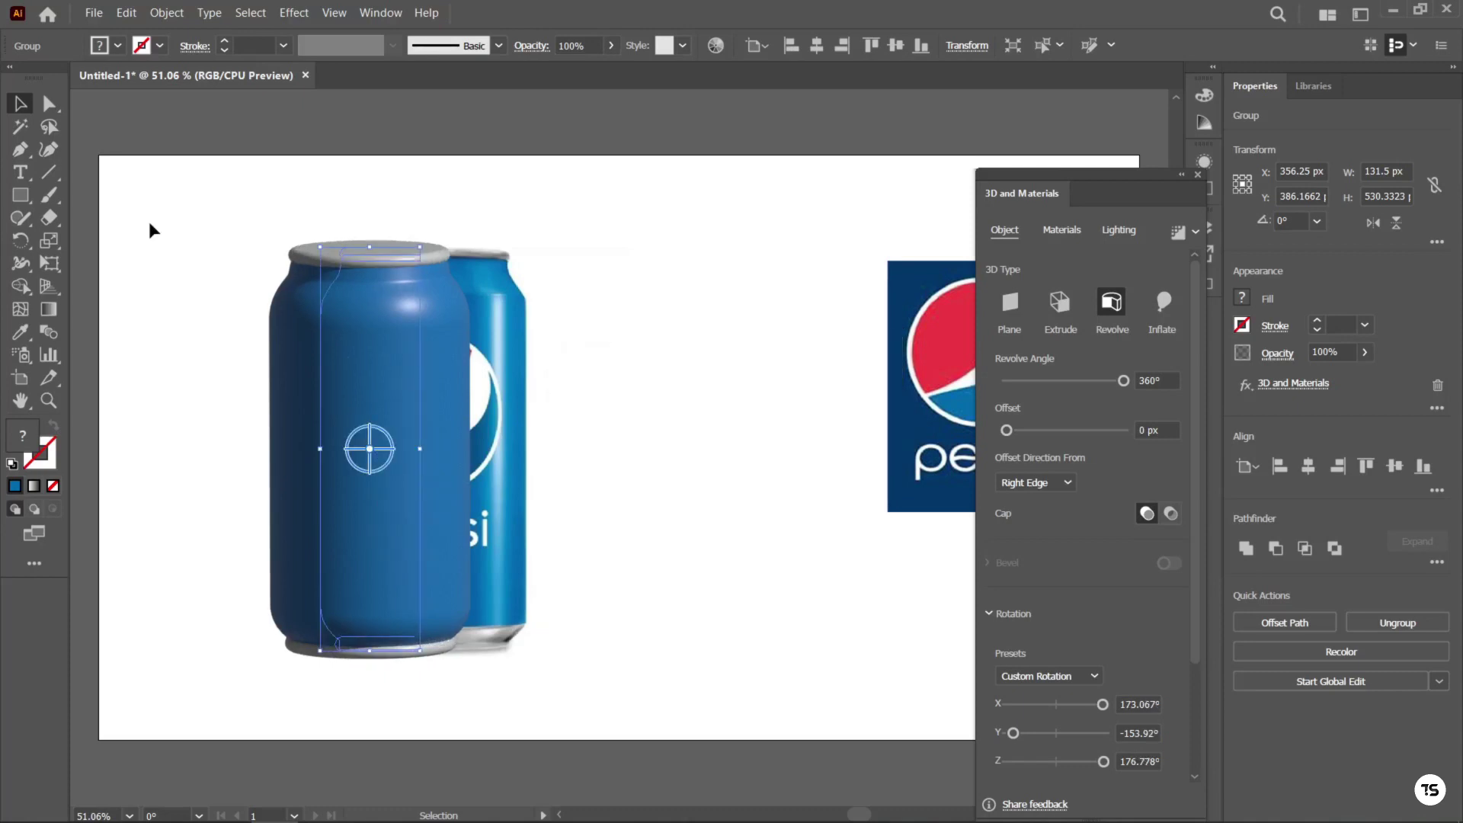
Add an anchor point to the rim piece's upper edge at about X 343 px and lower its upper centre-line anchor to Y 139 px
click(49, 104)
click(328, 267)
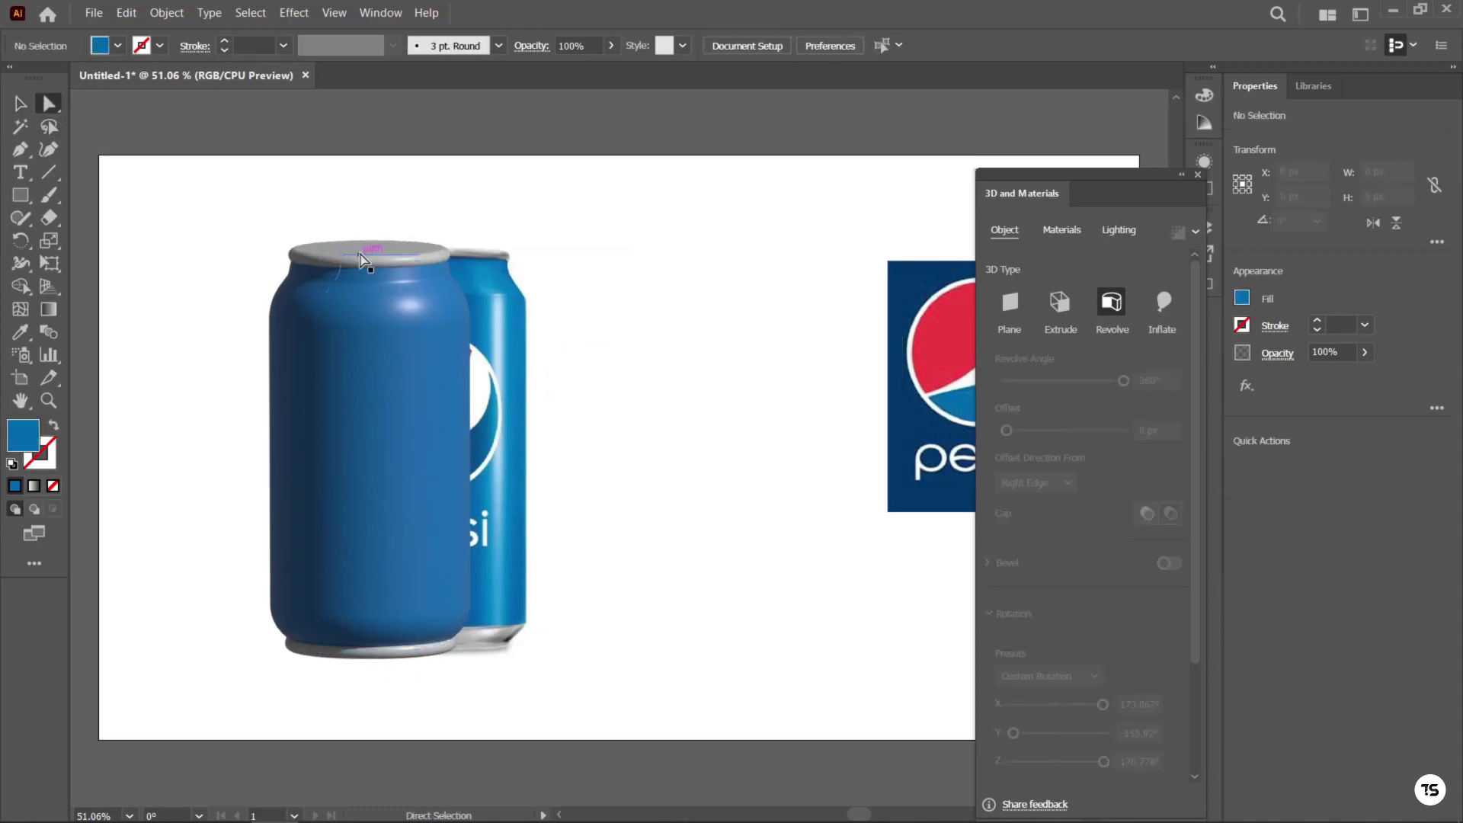
click(362, 259)
click(20, 149)
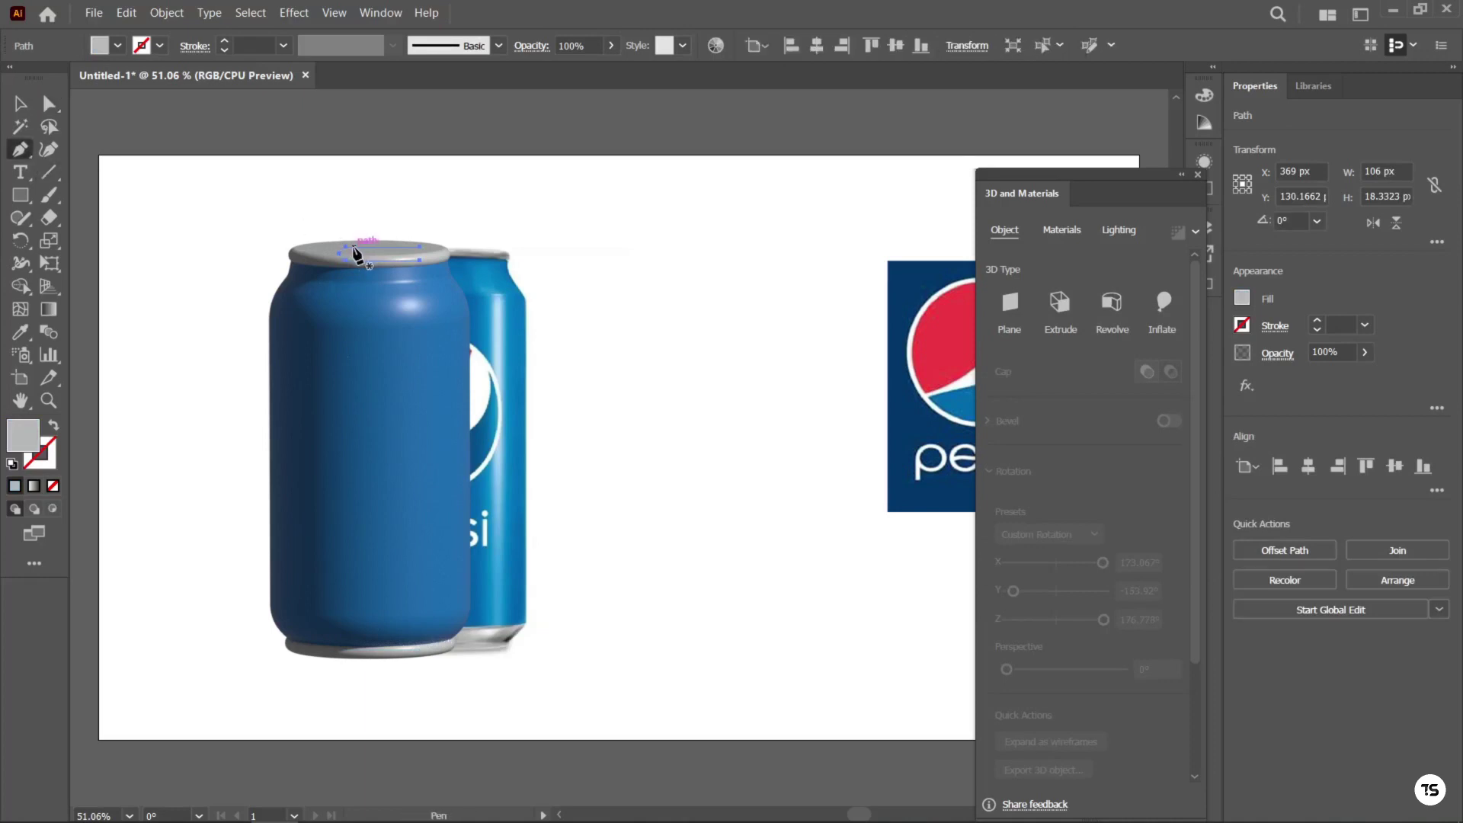
click(360, 250)
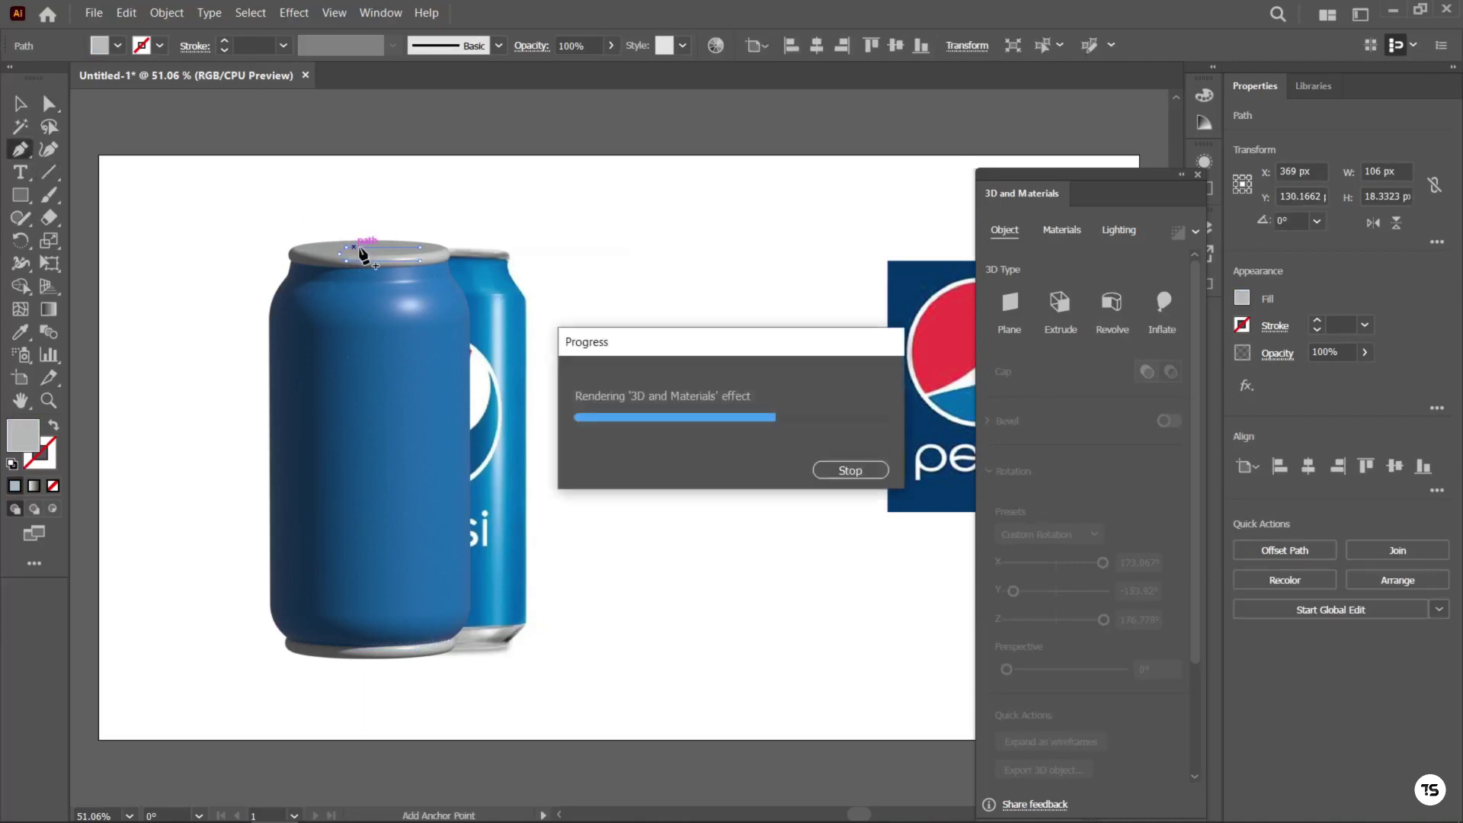
click(362, 250)
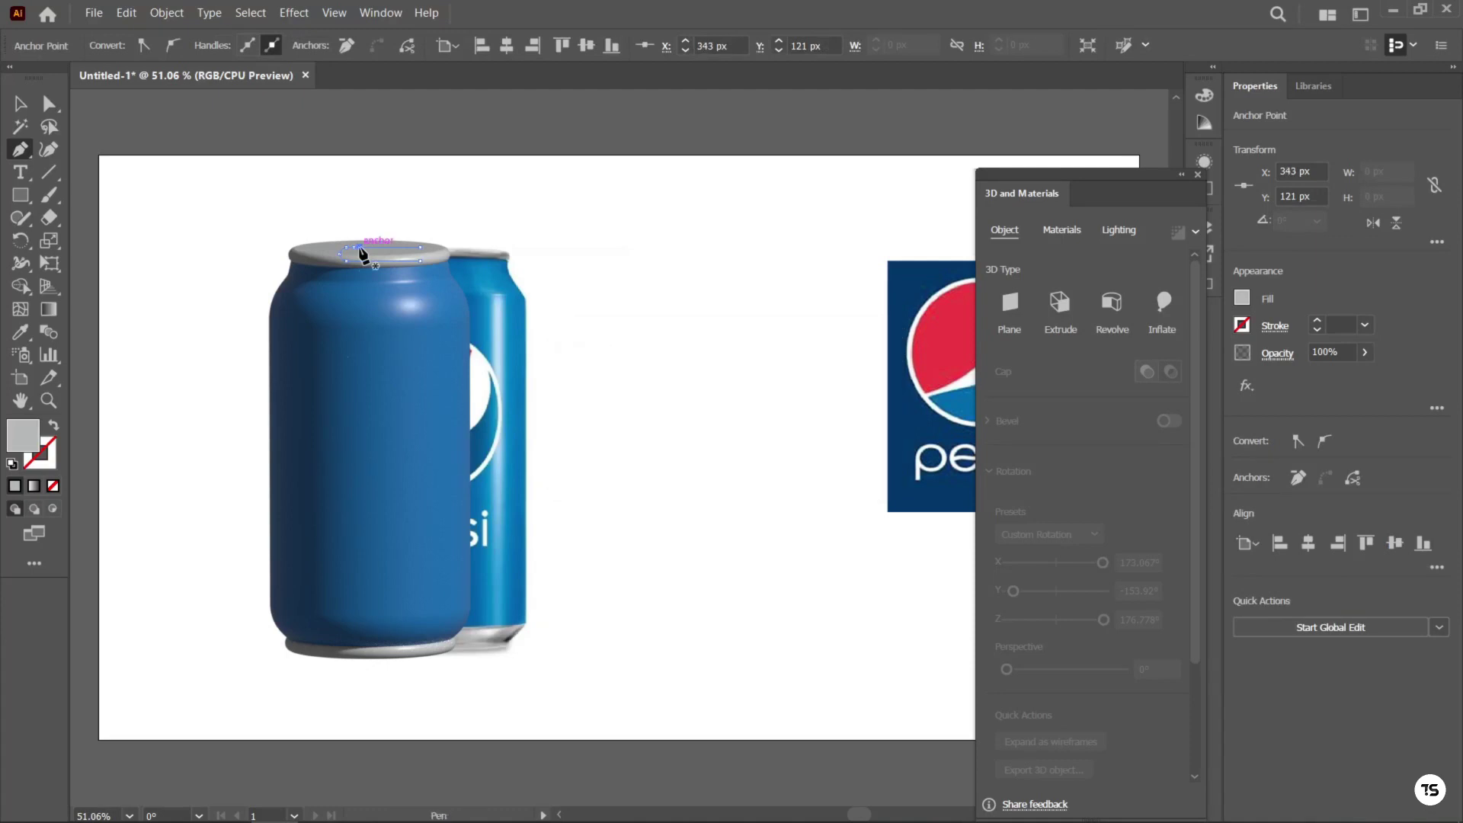
key(a)
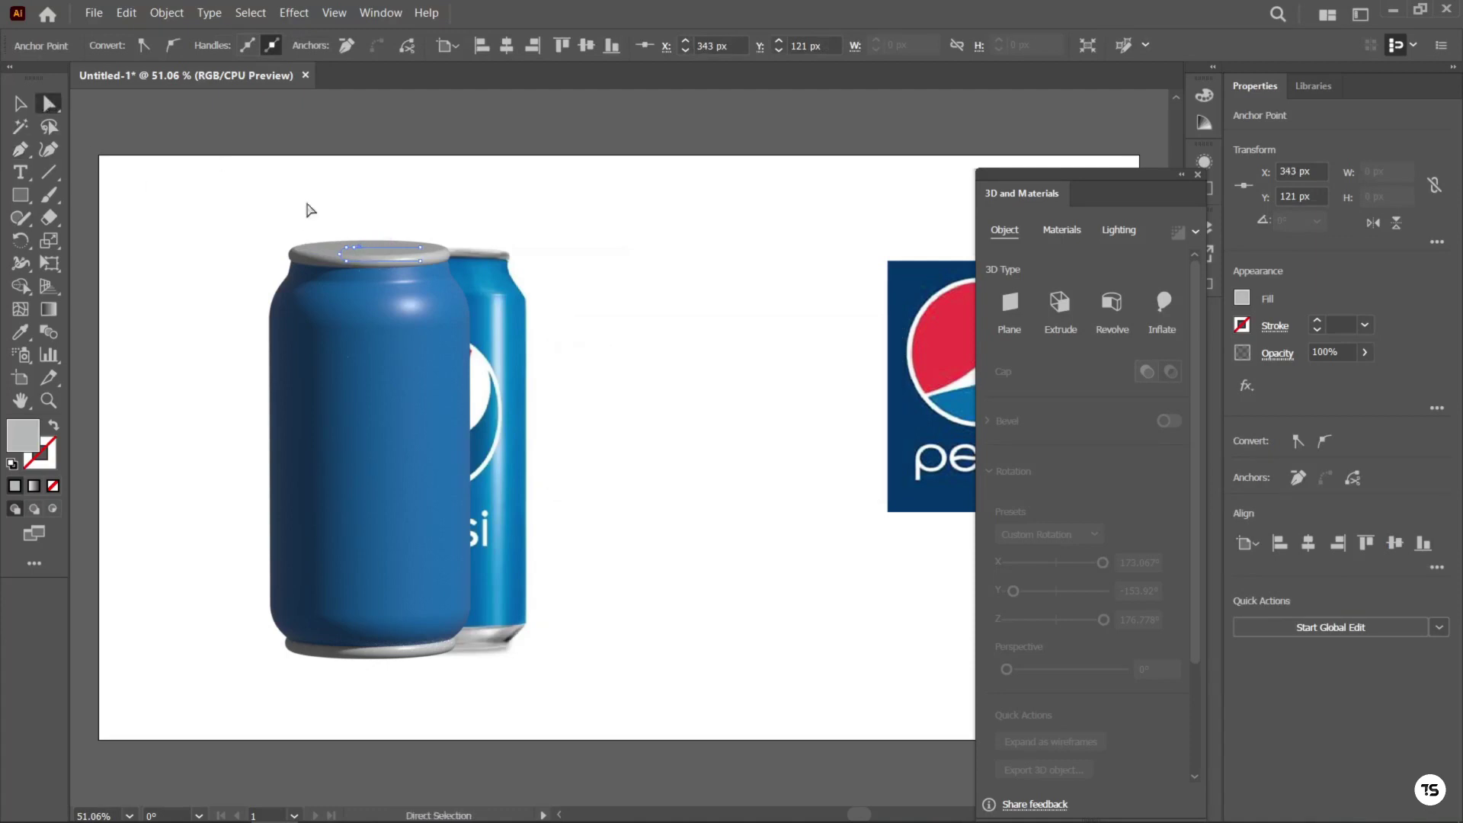
key(ctrl+shift+a)
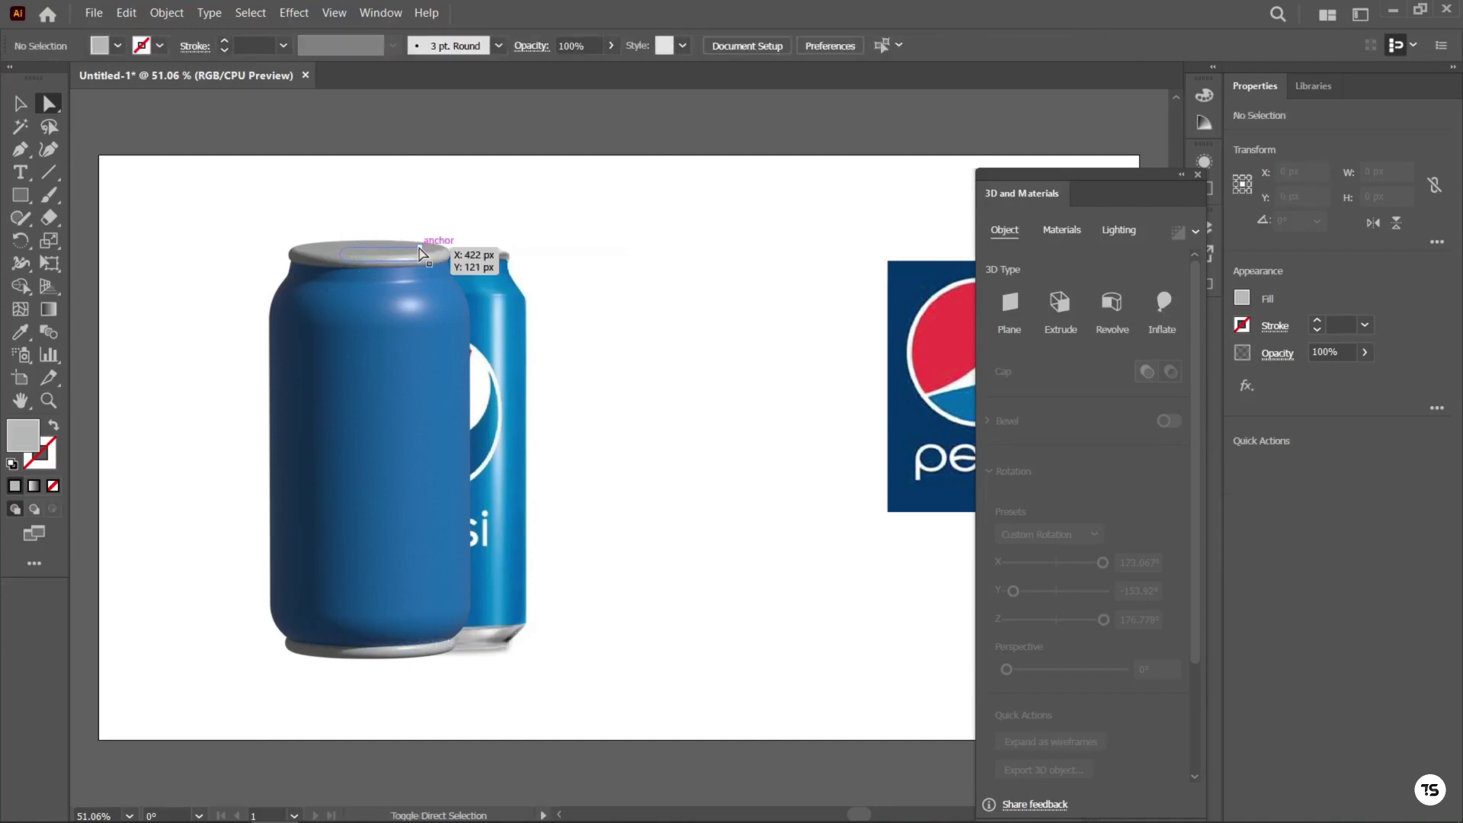
drag(418, 252, 419, 264)
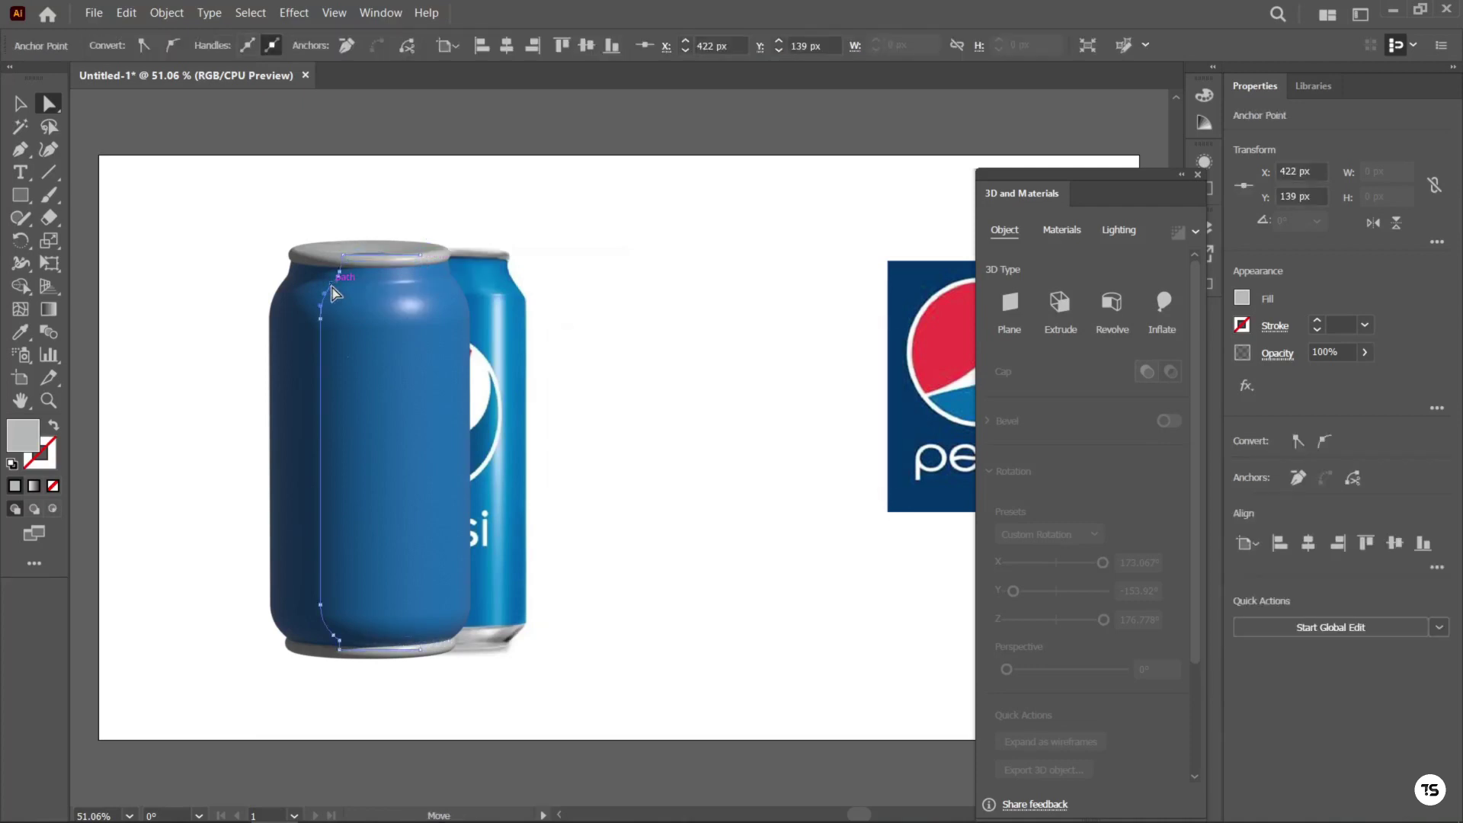
Add an anchor point on the body outline's upper edge at X 332 px, near its outer corner
click(331, 287)
click(26, 156)
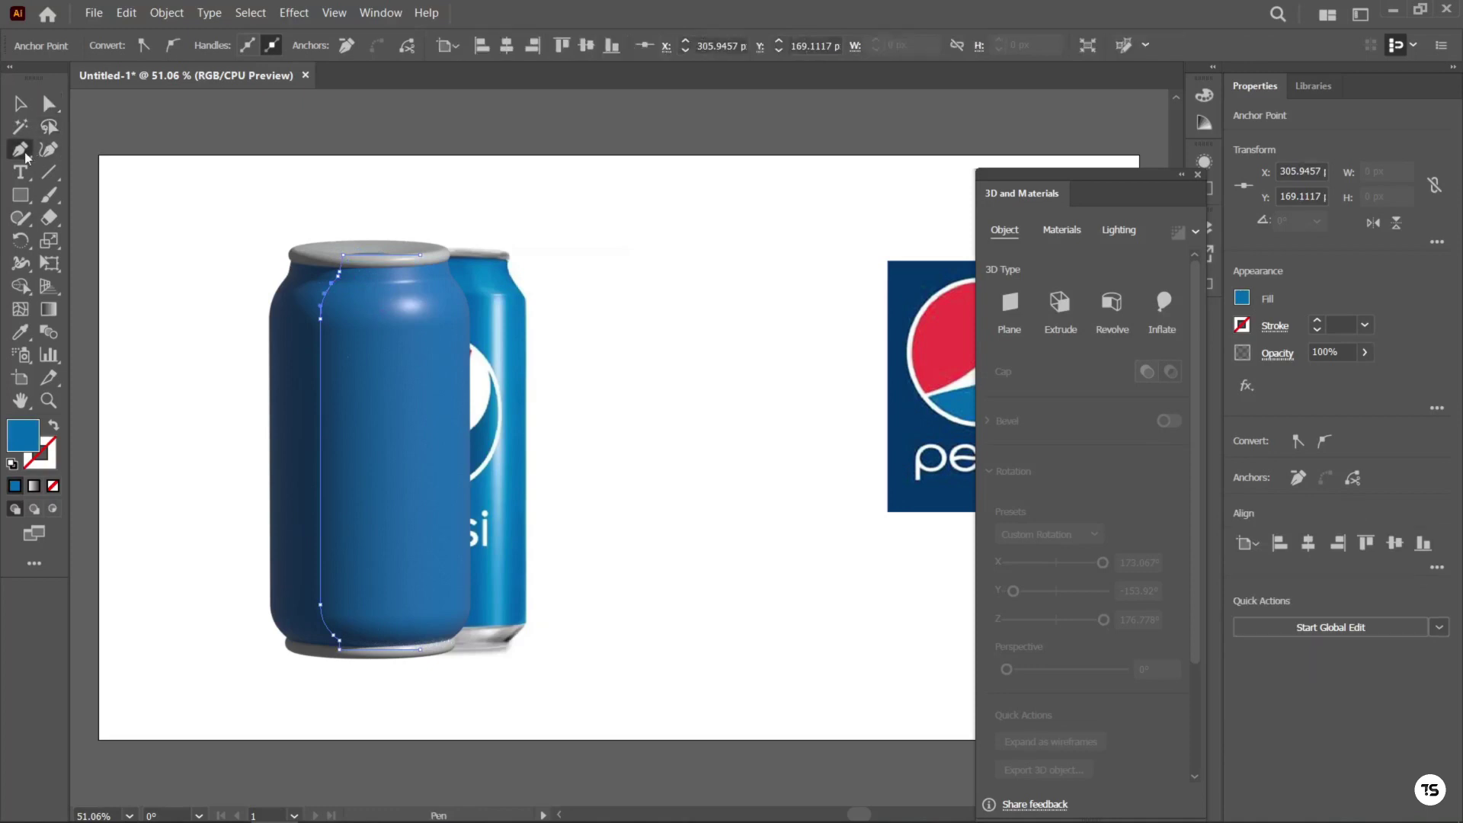
click(351, 256)
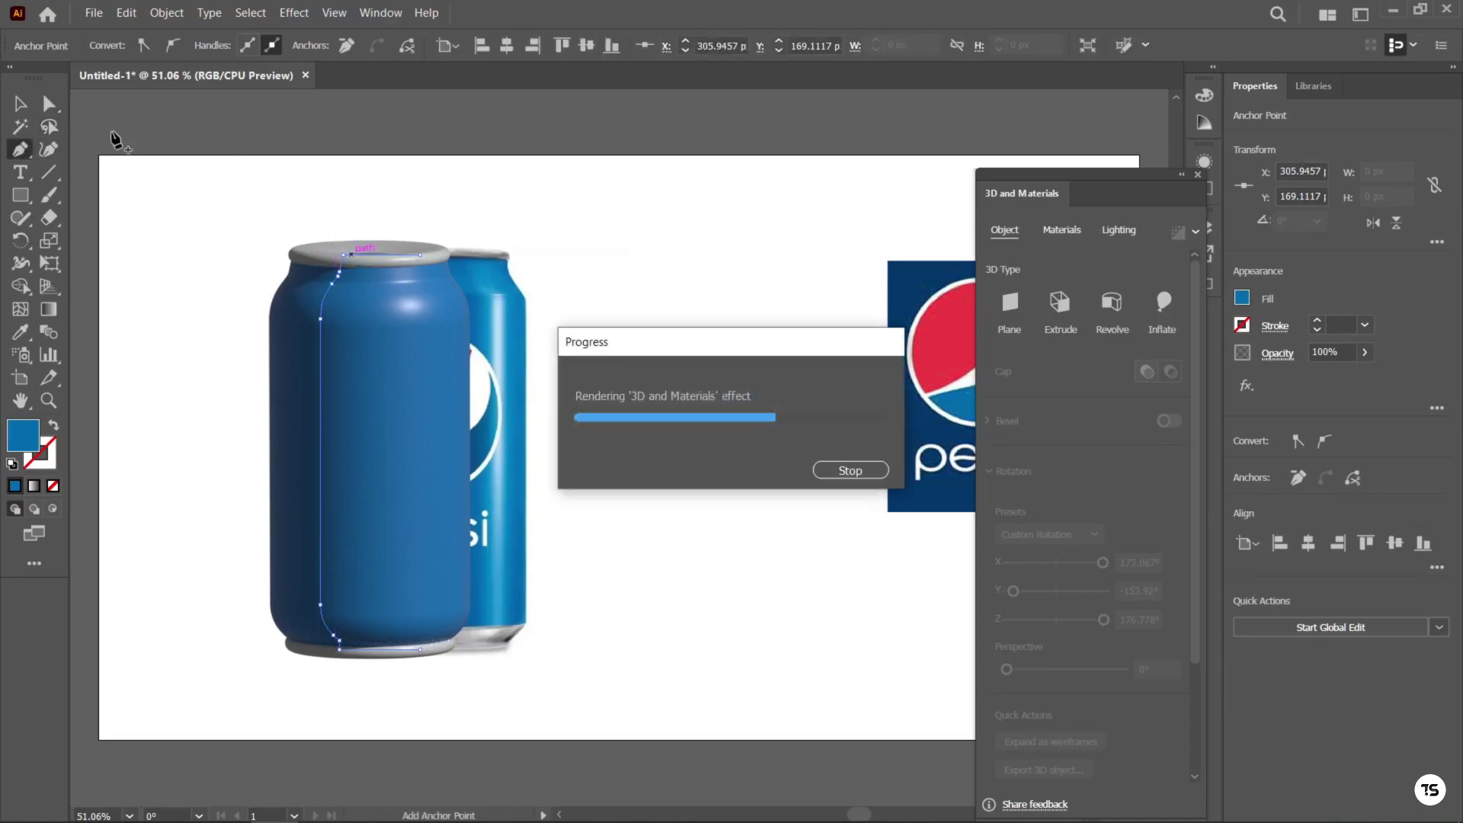
click(52, 111)
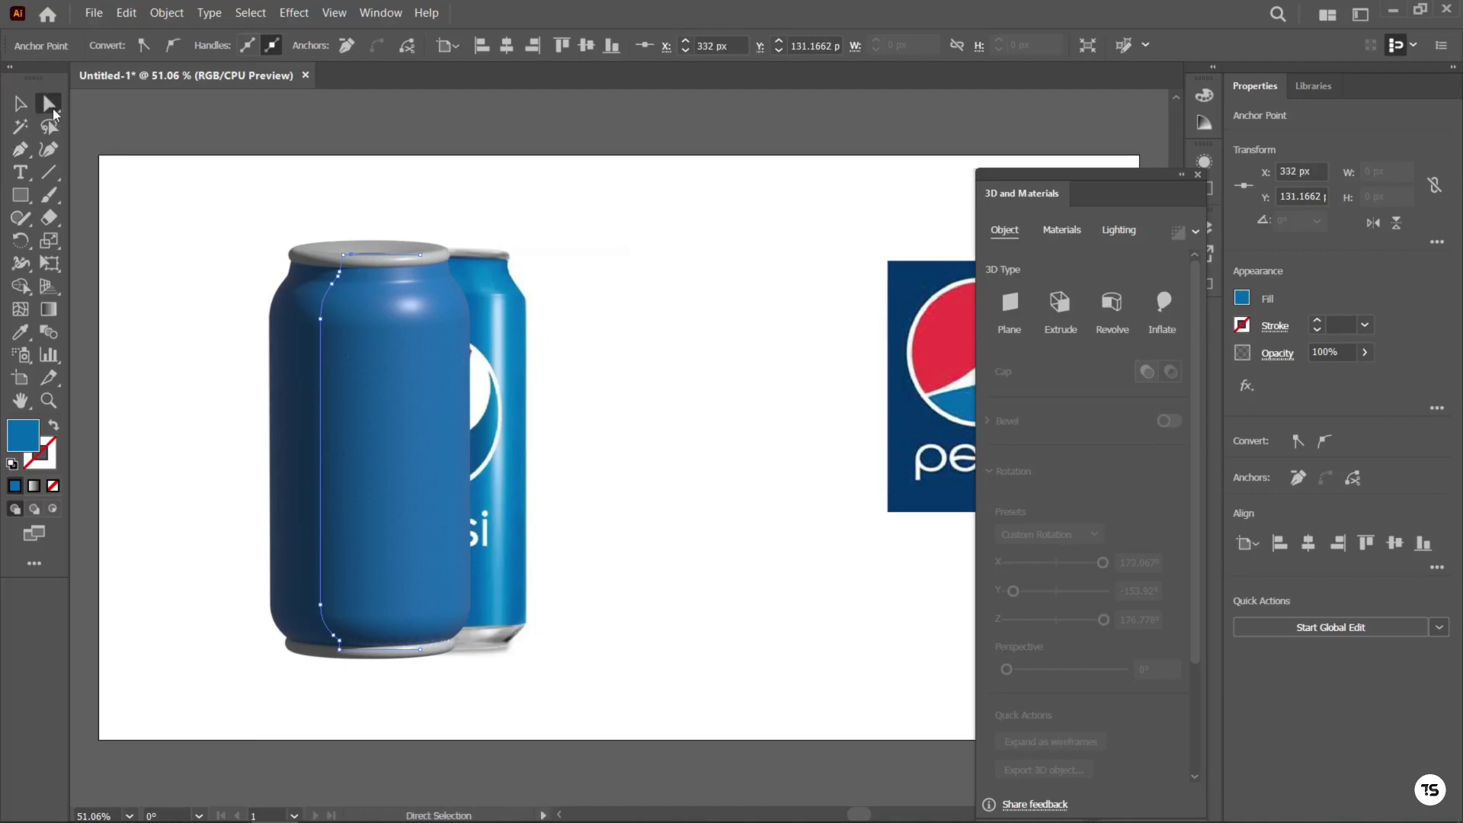
Move the body outline's upper centre-line anchor slightly down to follow the recessed rim
click(395, 260)
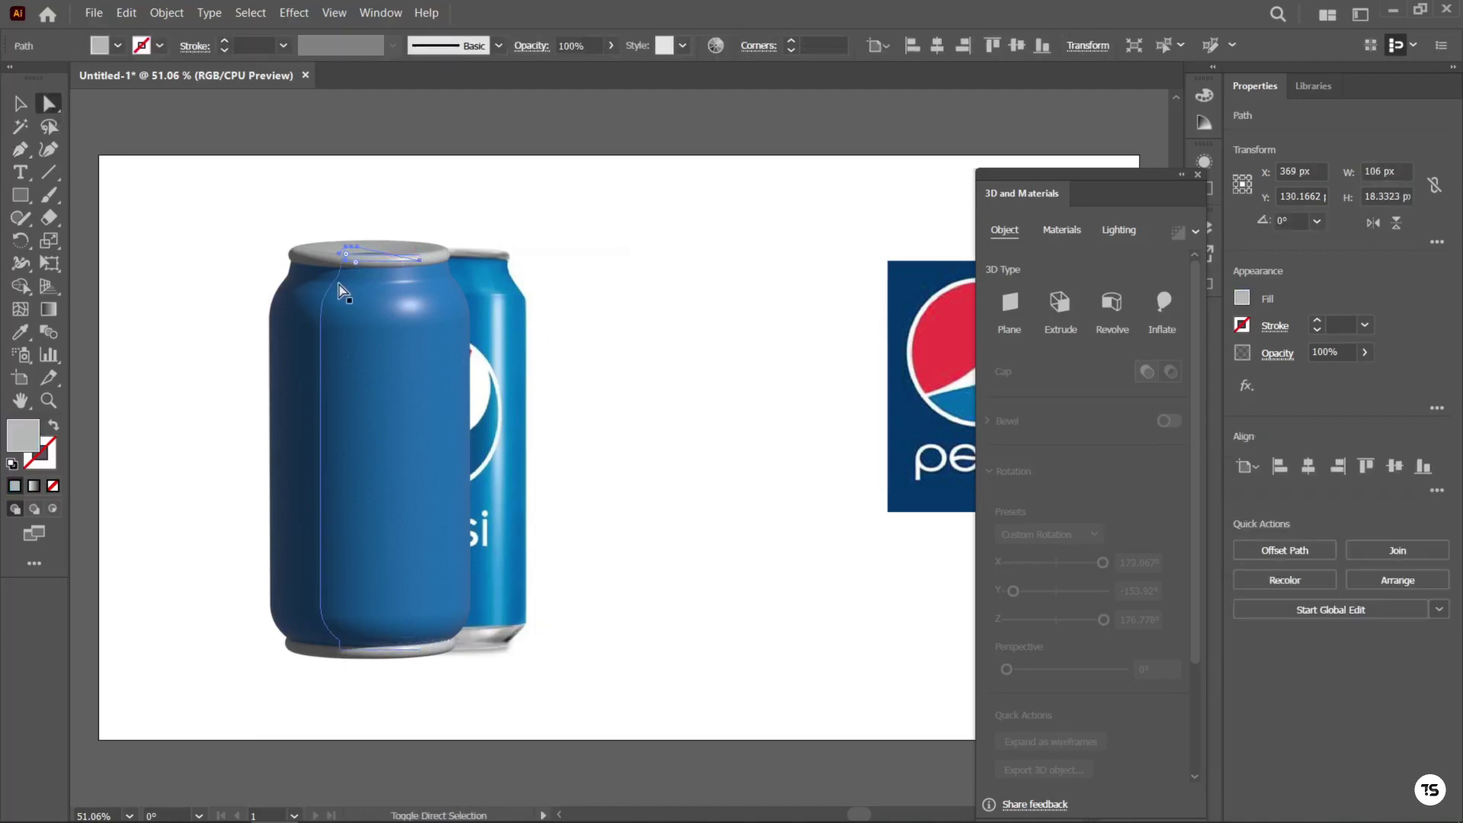
click(404, 259)
click(409, 233)
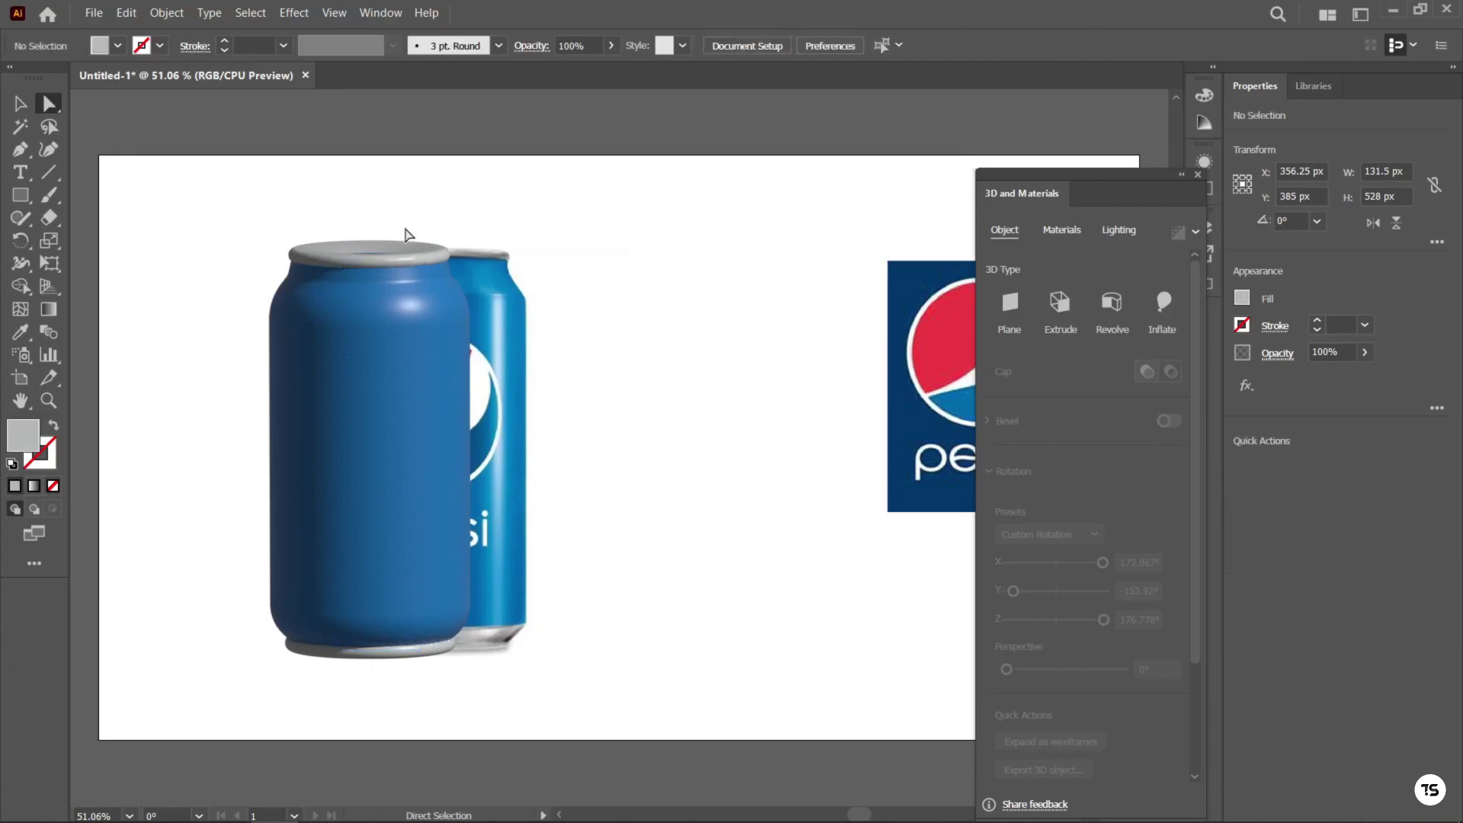
click(338, 271)
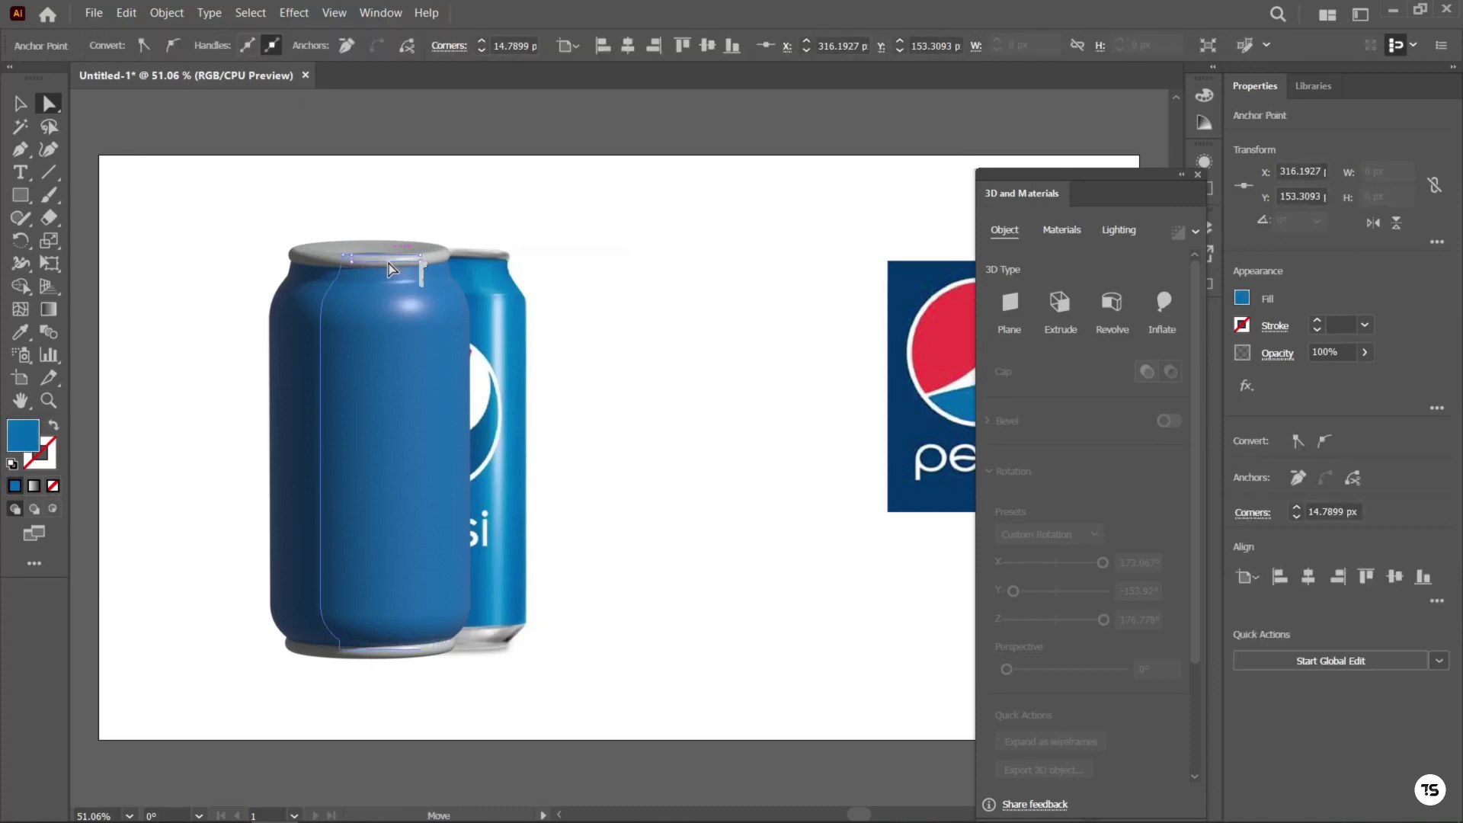
drag(389, 264, 388, 263)
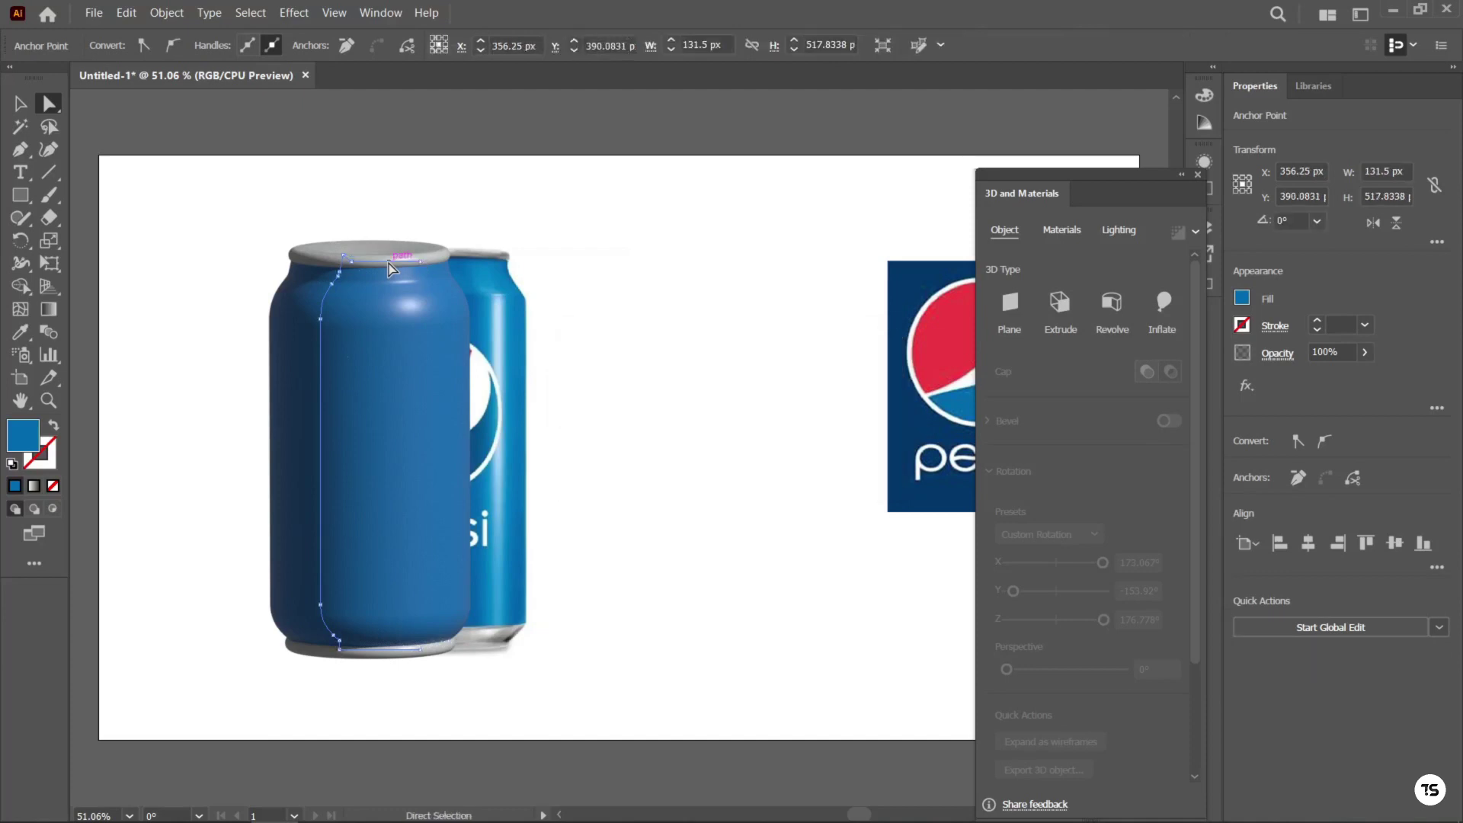
click(233, 179)
click(374, 259)
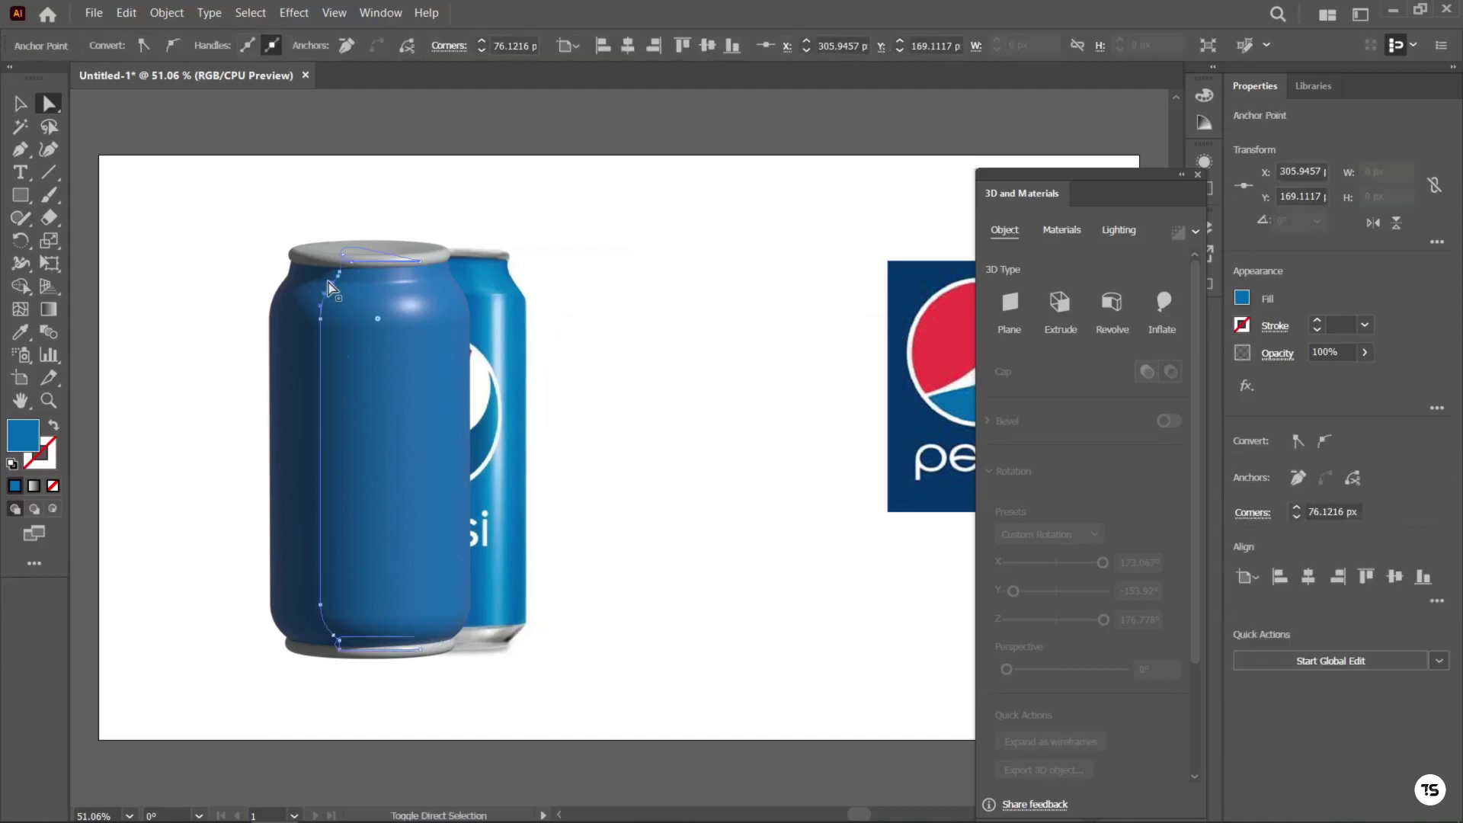
Set the 3D can material's Metallic value to 0.55 and open the 3D lighting settings
click(368, 260)
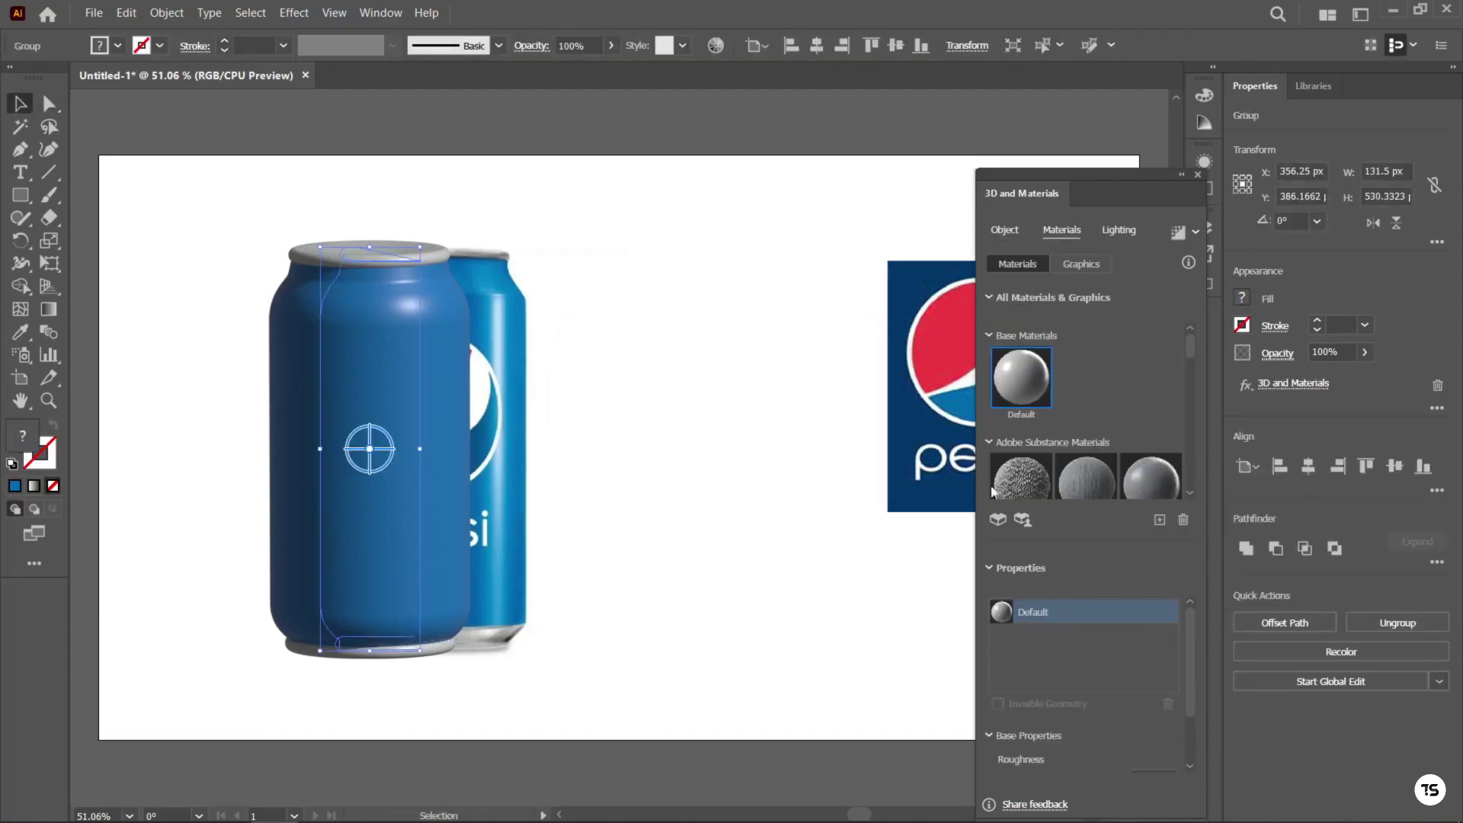
drag(1190, 629, 1194, 690)
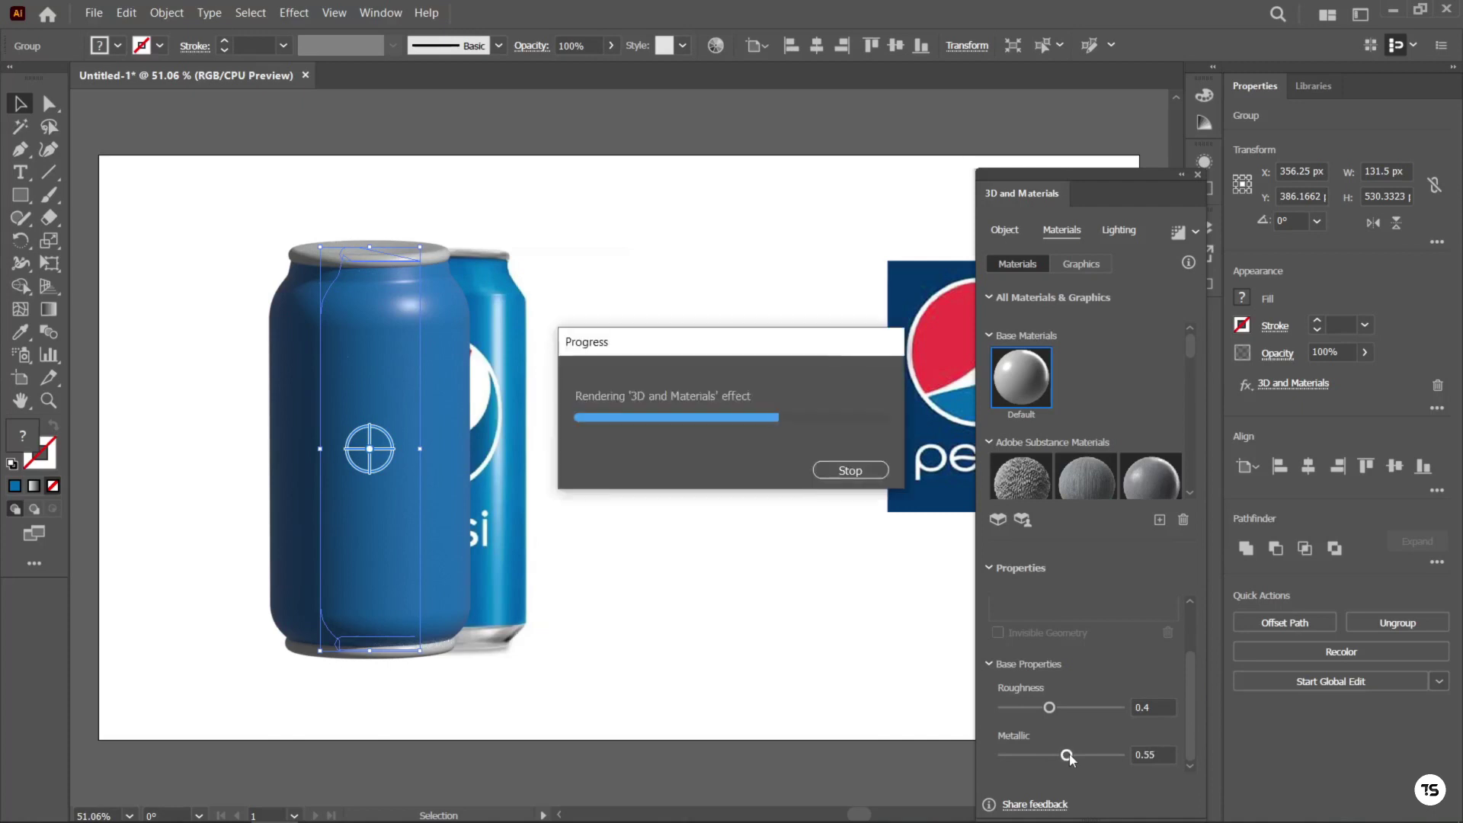
click(1111, 235)
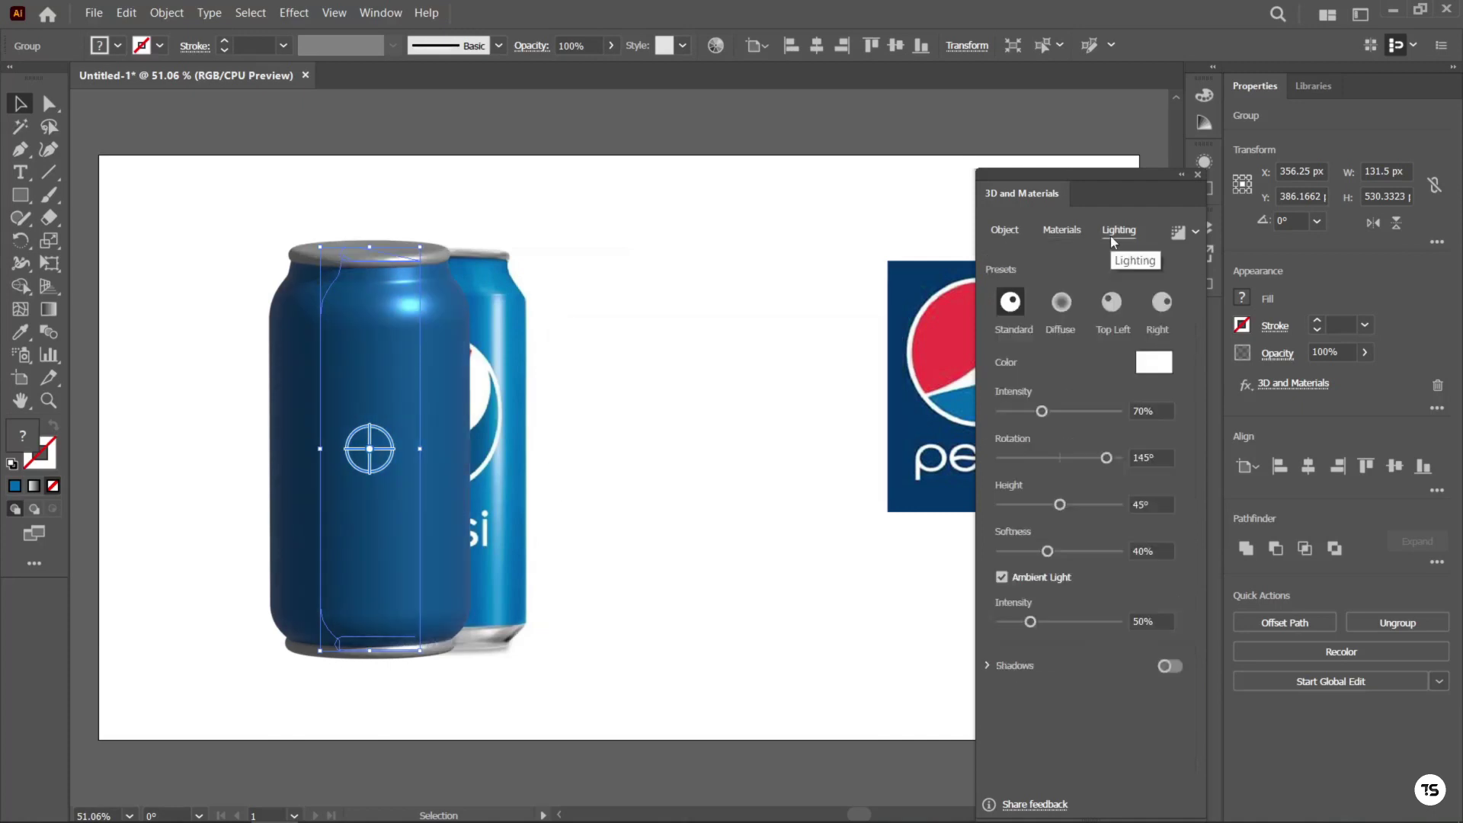
Set the 3D light's rotation to 128° and its height to 54°
click(1144, 457)
text(128)
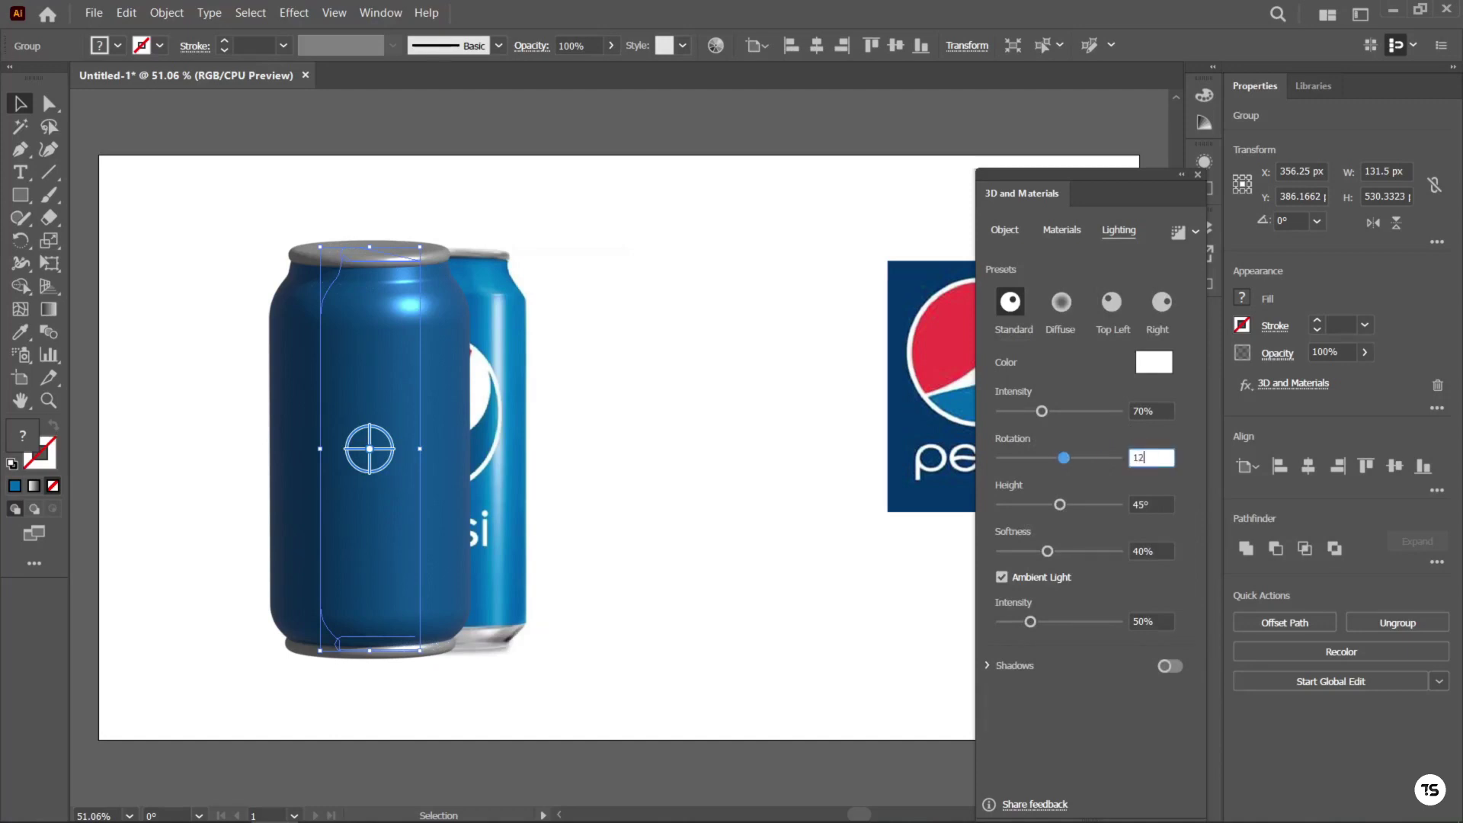
key(Return)
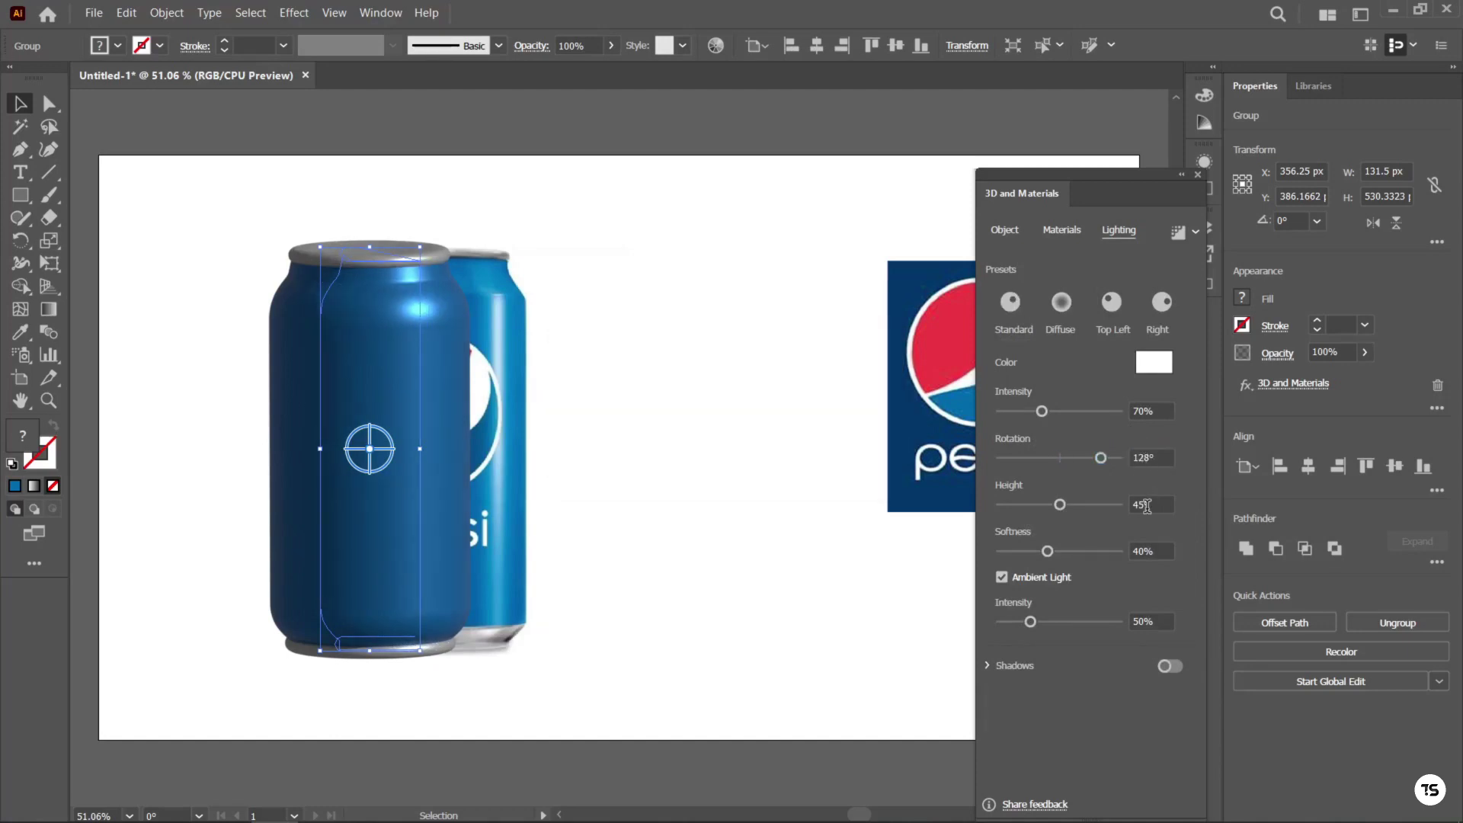
double_click(1147, 506)
text(54)
key(Return)
Turn on the can's shadow behind the object and render the effect with ray tracing at High quality
click(1172, 667)
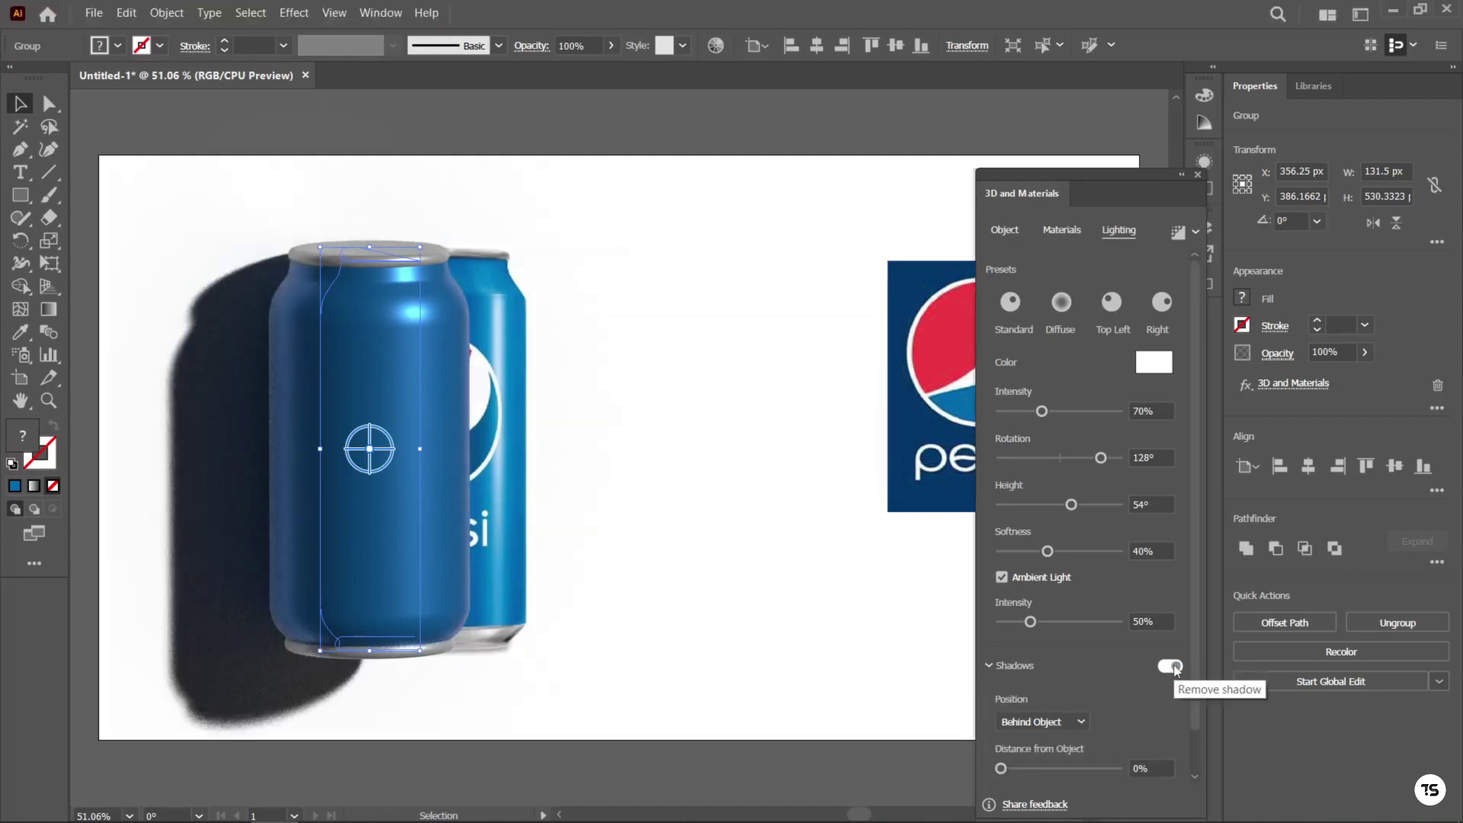
scroll(1195, 737, down, 2)
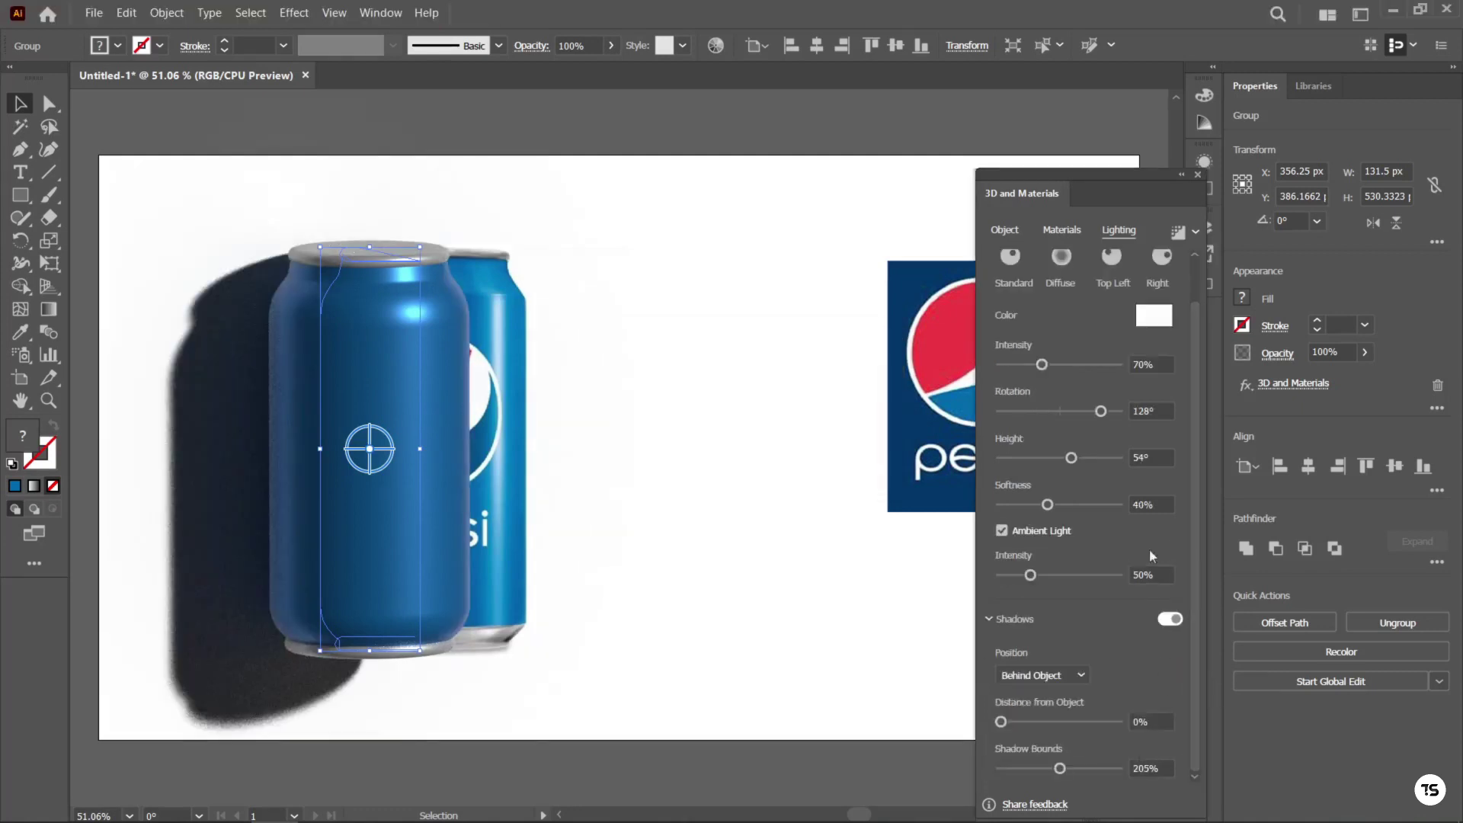
click(1195, 232)
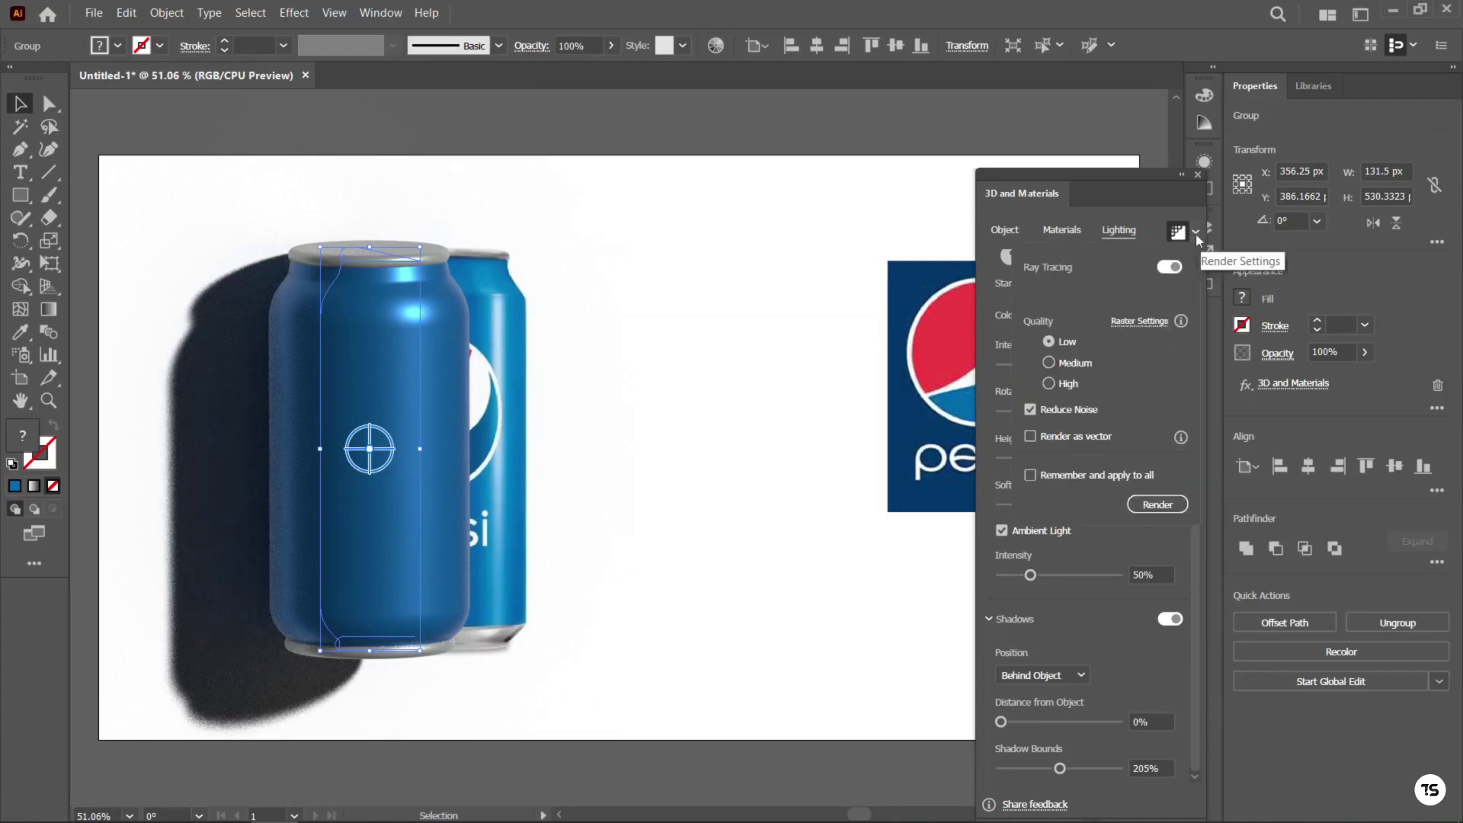
click(1049, 384)
click(1157, 504)
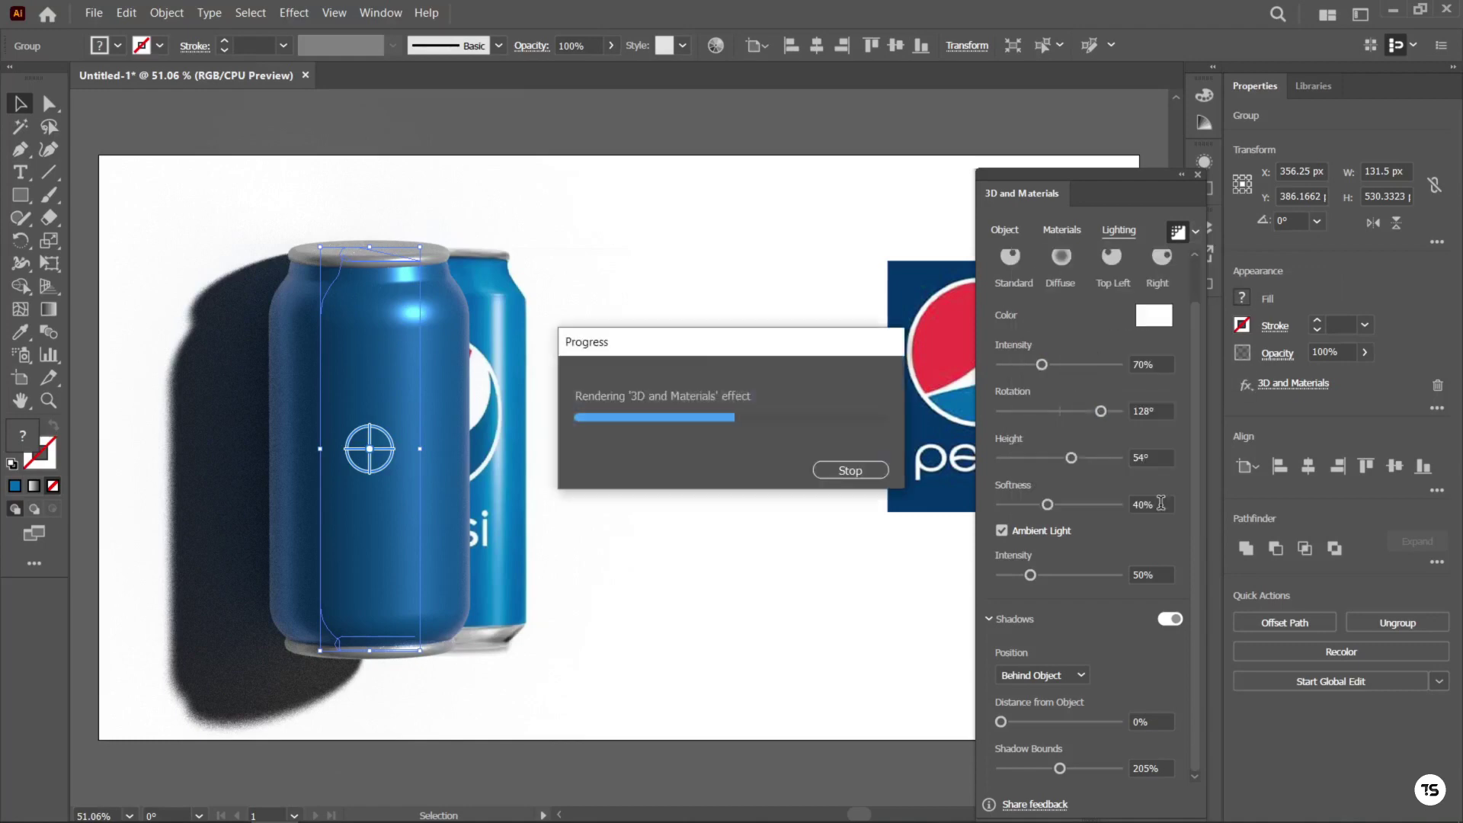
click(1197, 175)
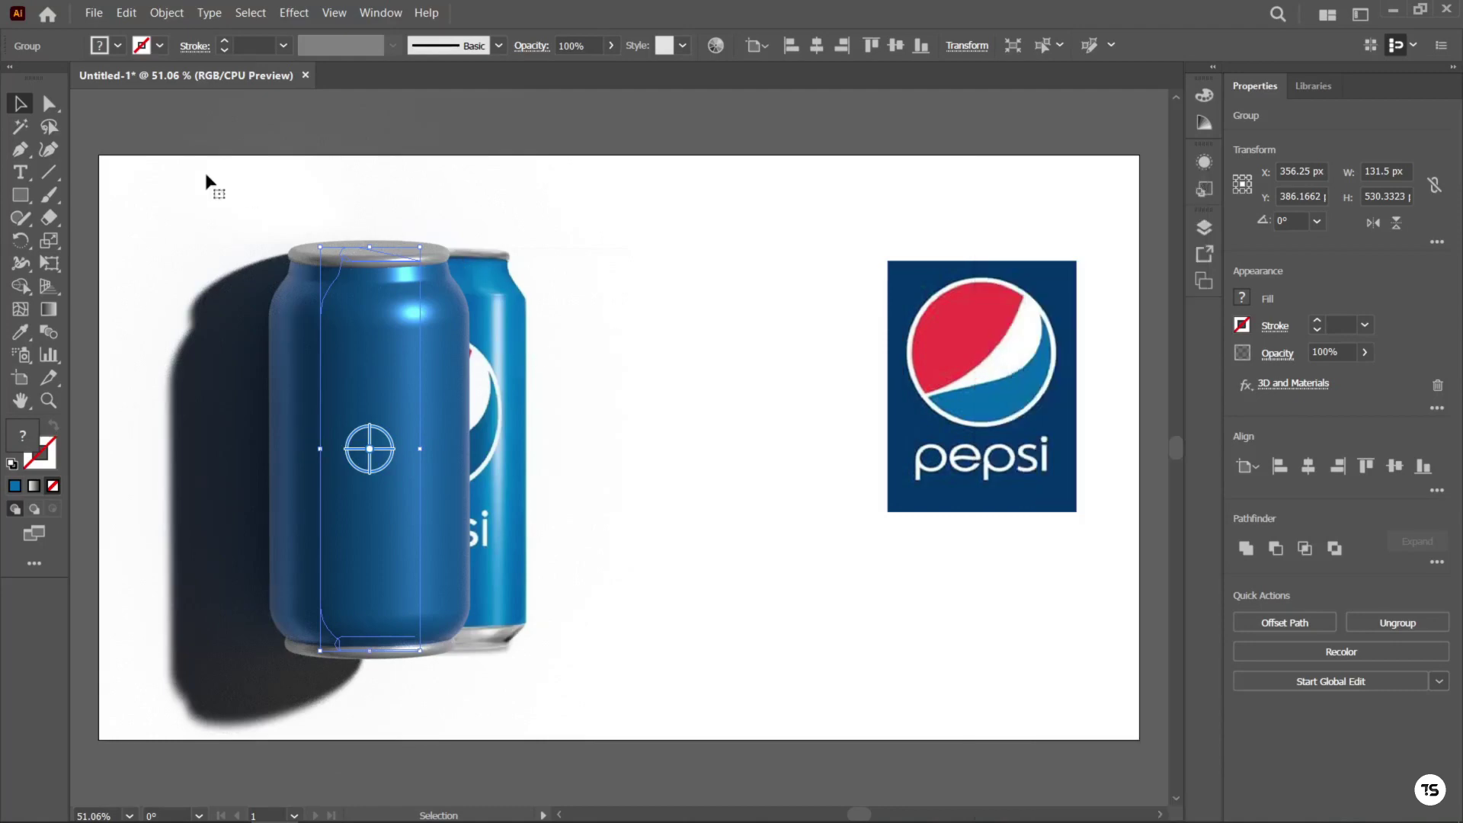
Move the 3D can off the reference photo towards the artboard's centre, at about X 701 px, Y 396 px
click(49, 104)
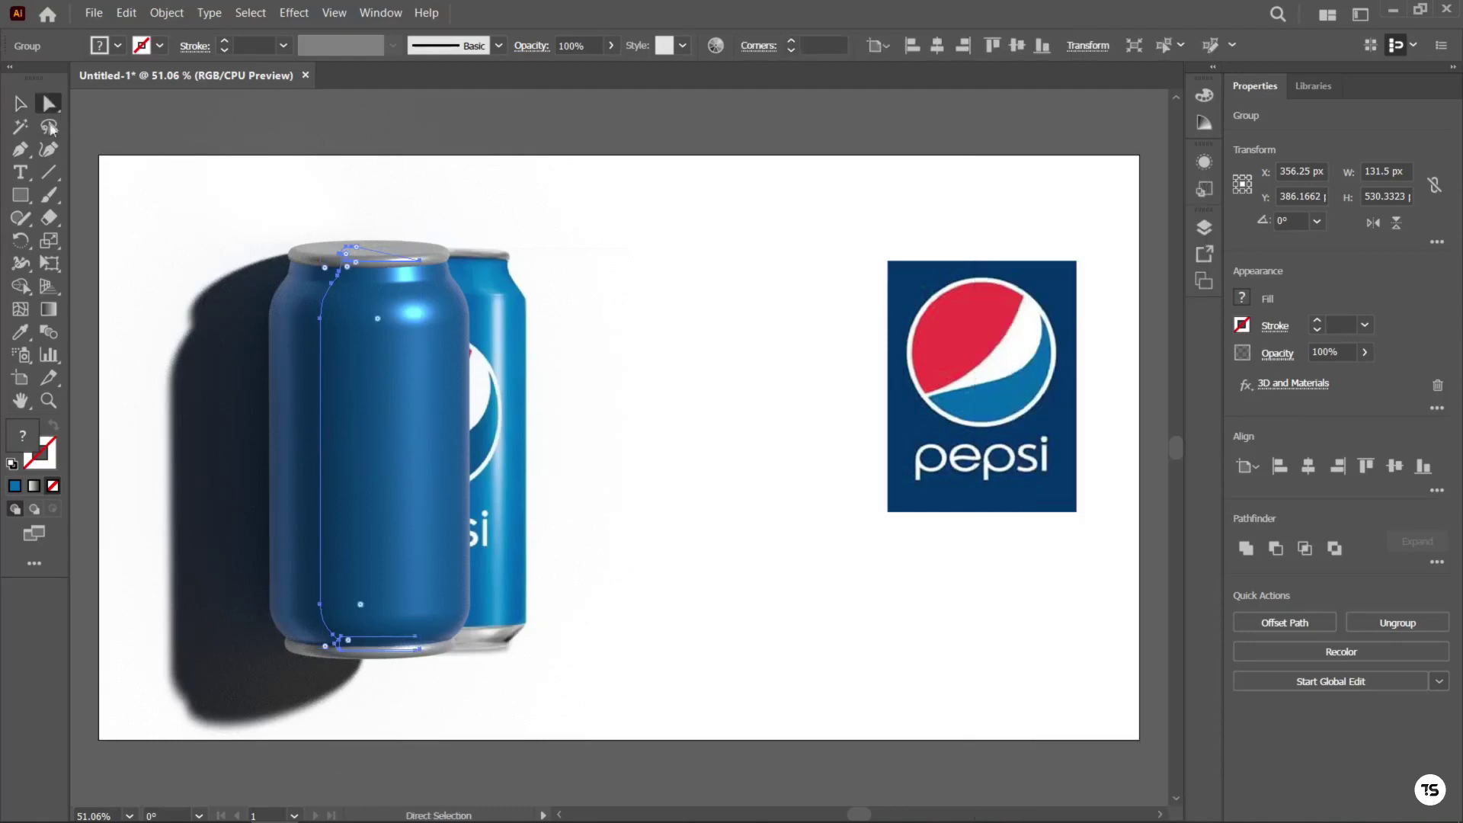
click(20, 103)
click(842, 308)
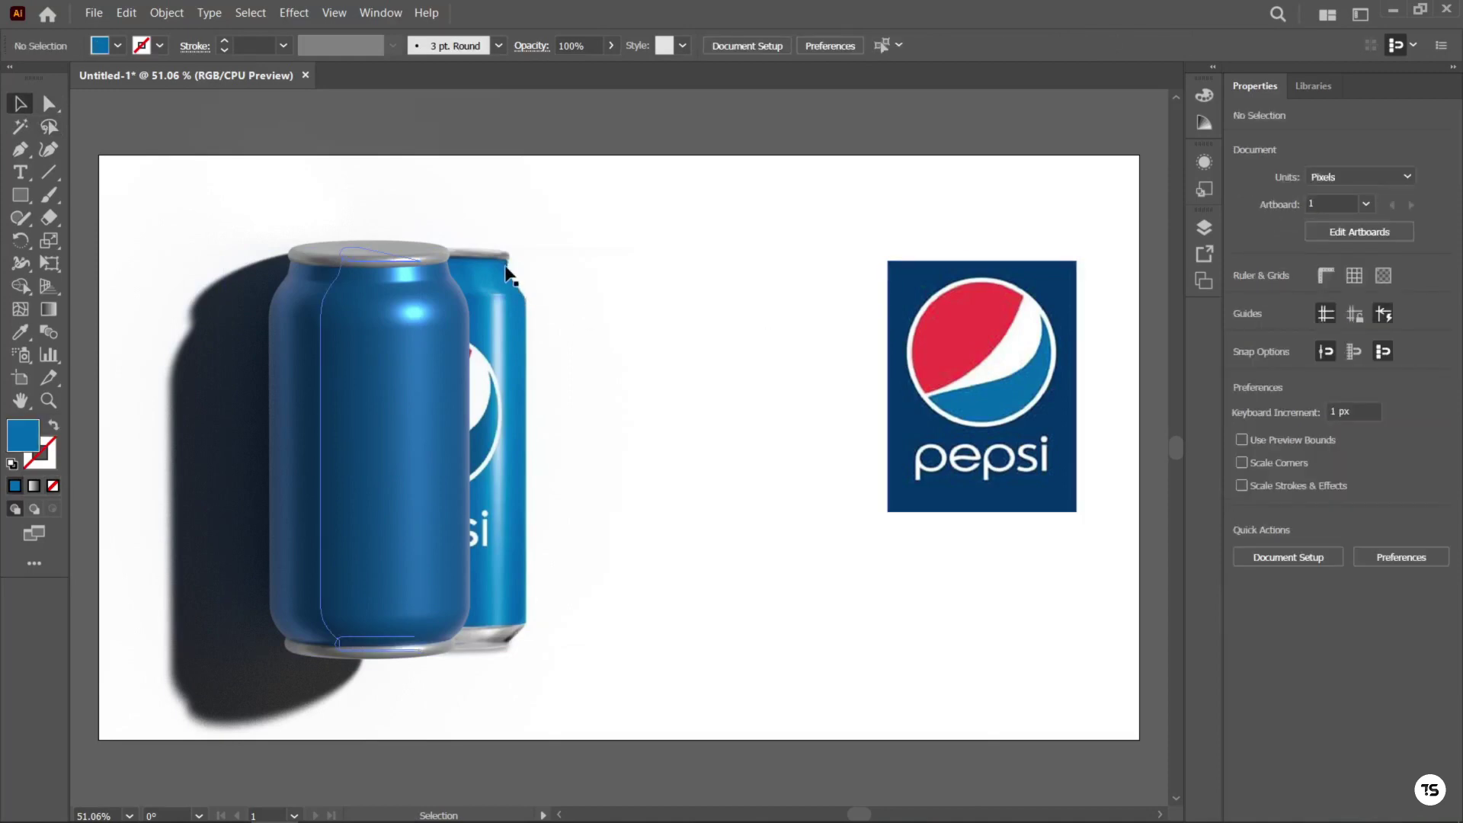
click(511, 500)
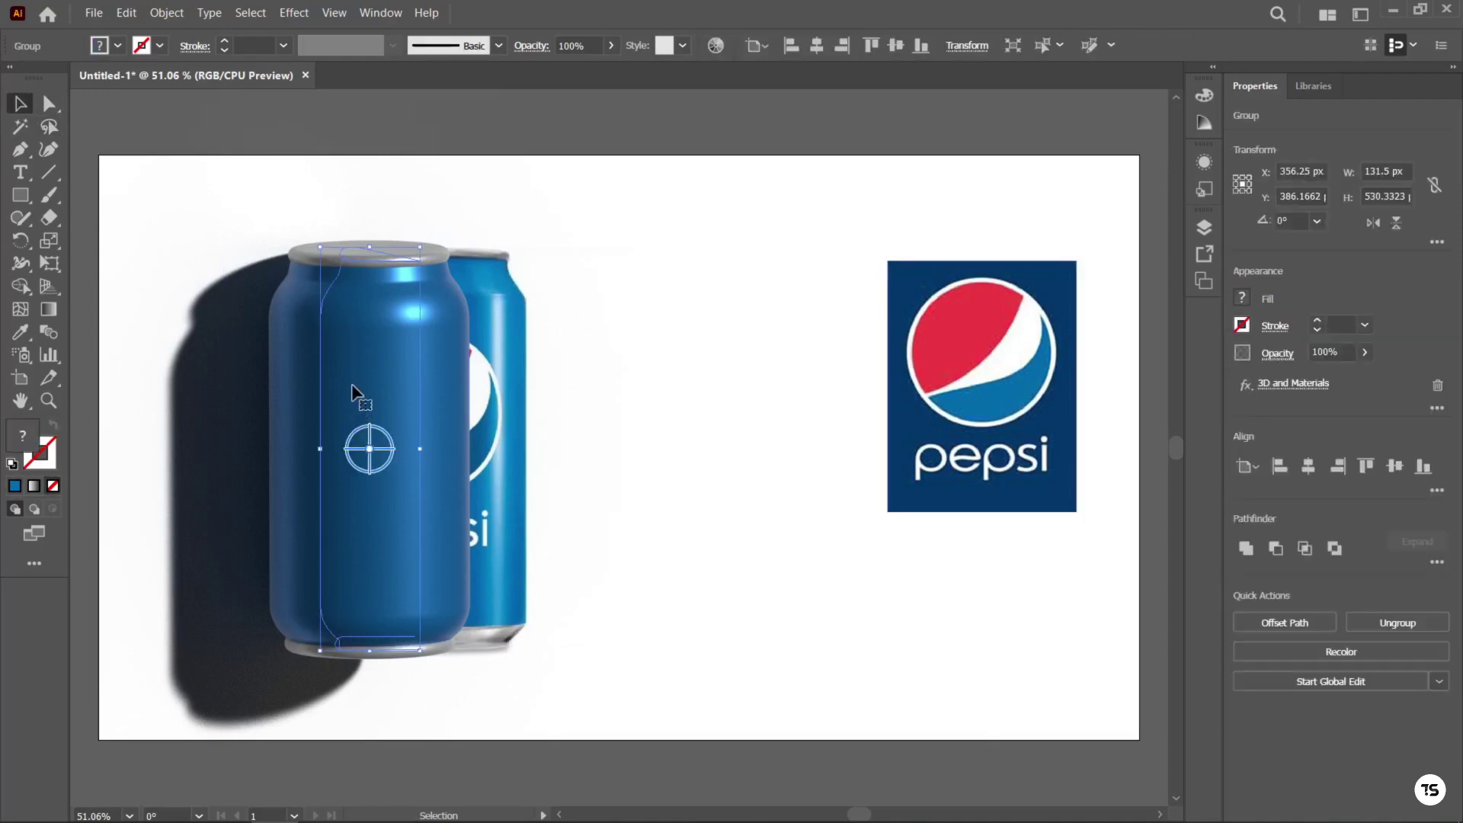
drag(298, 359, 558, 363)
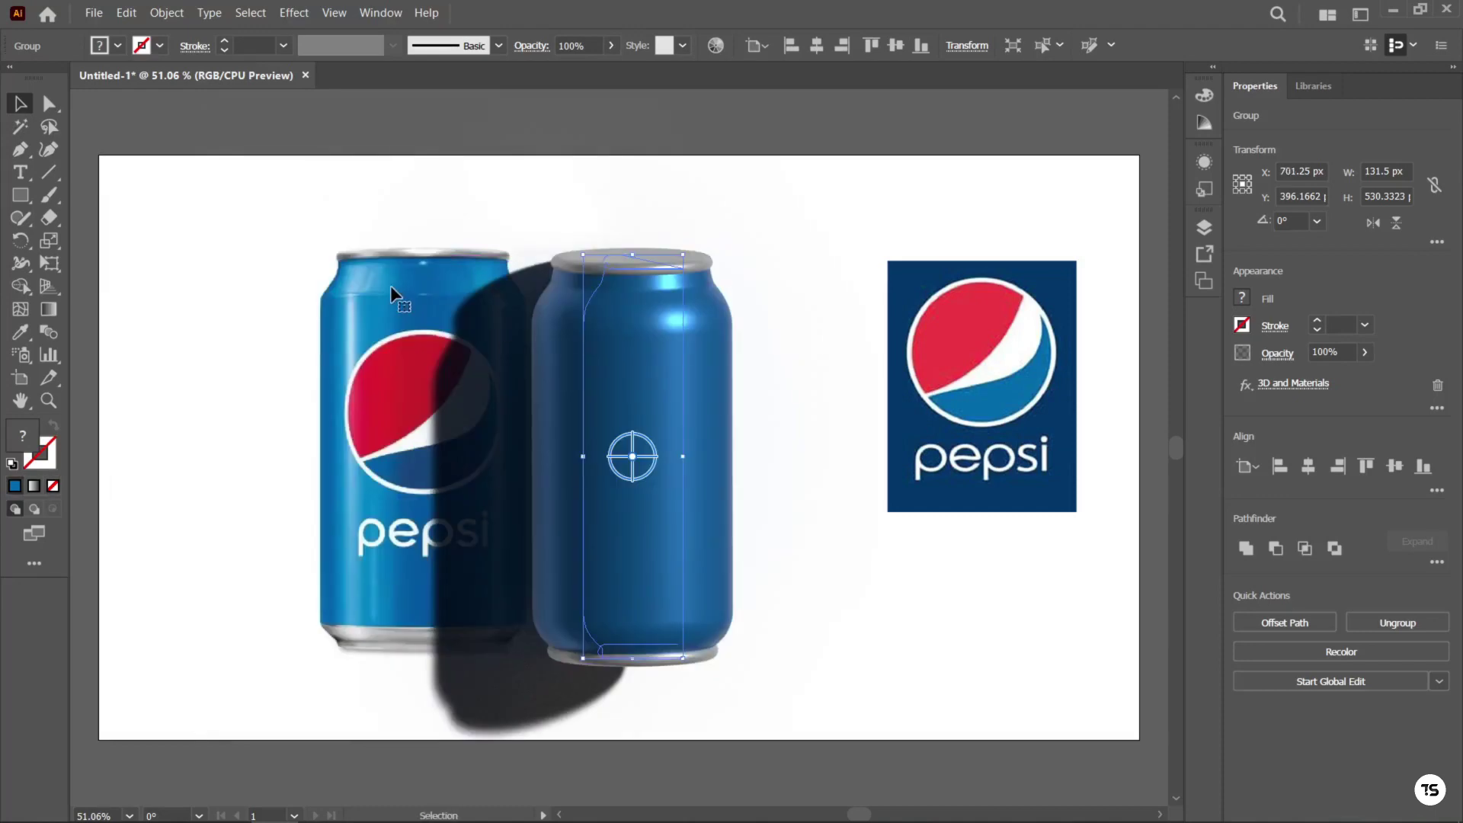
Lock the 3D can and delete the reference can photo behind it
click(166, 13)
mouse_move(190, 149)
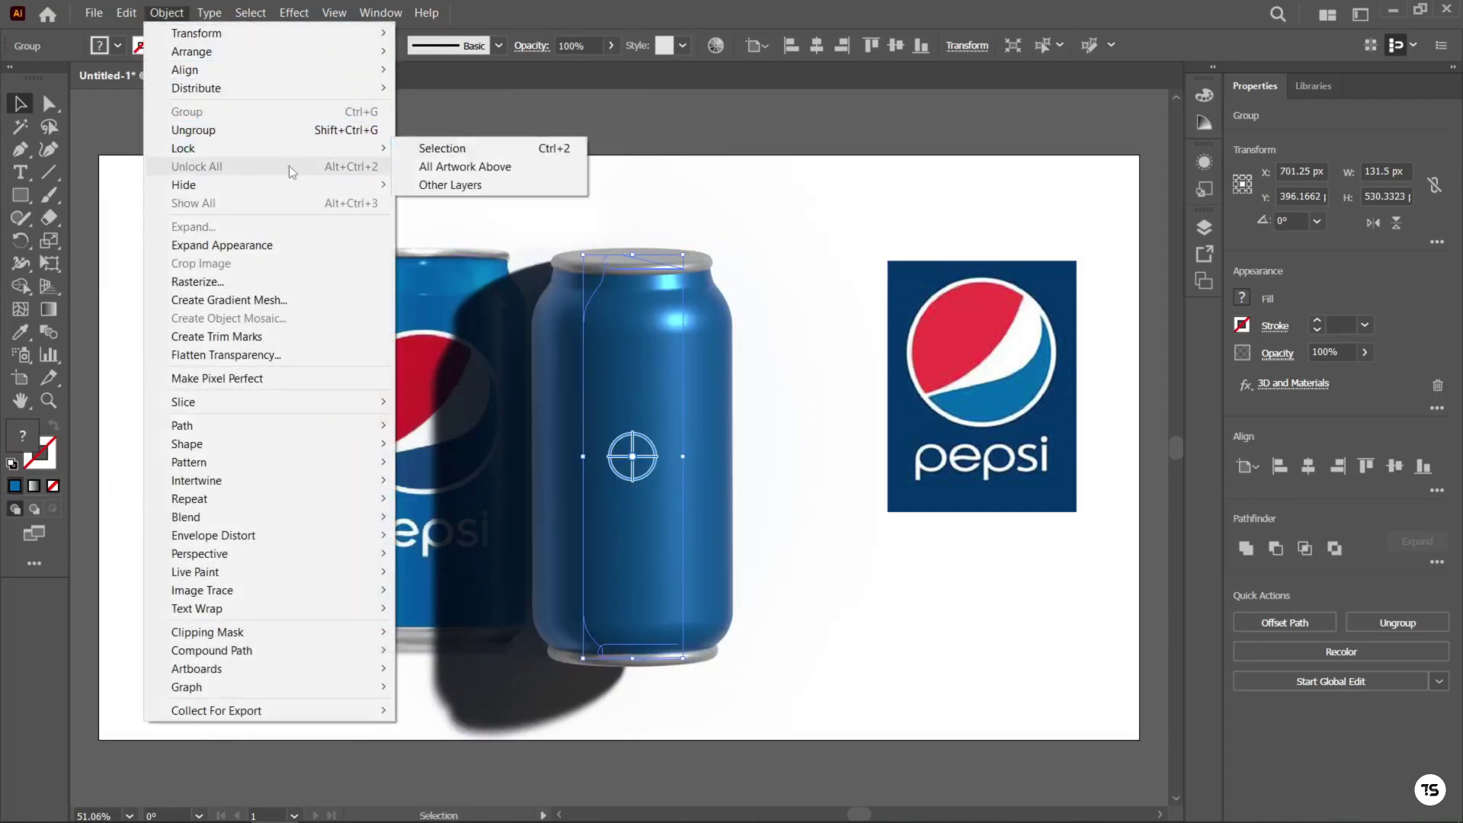
click(442, 148)
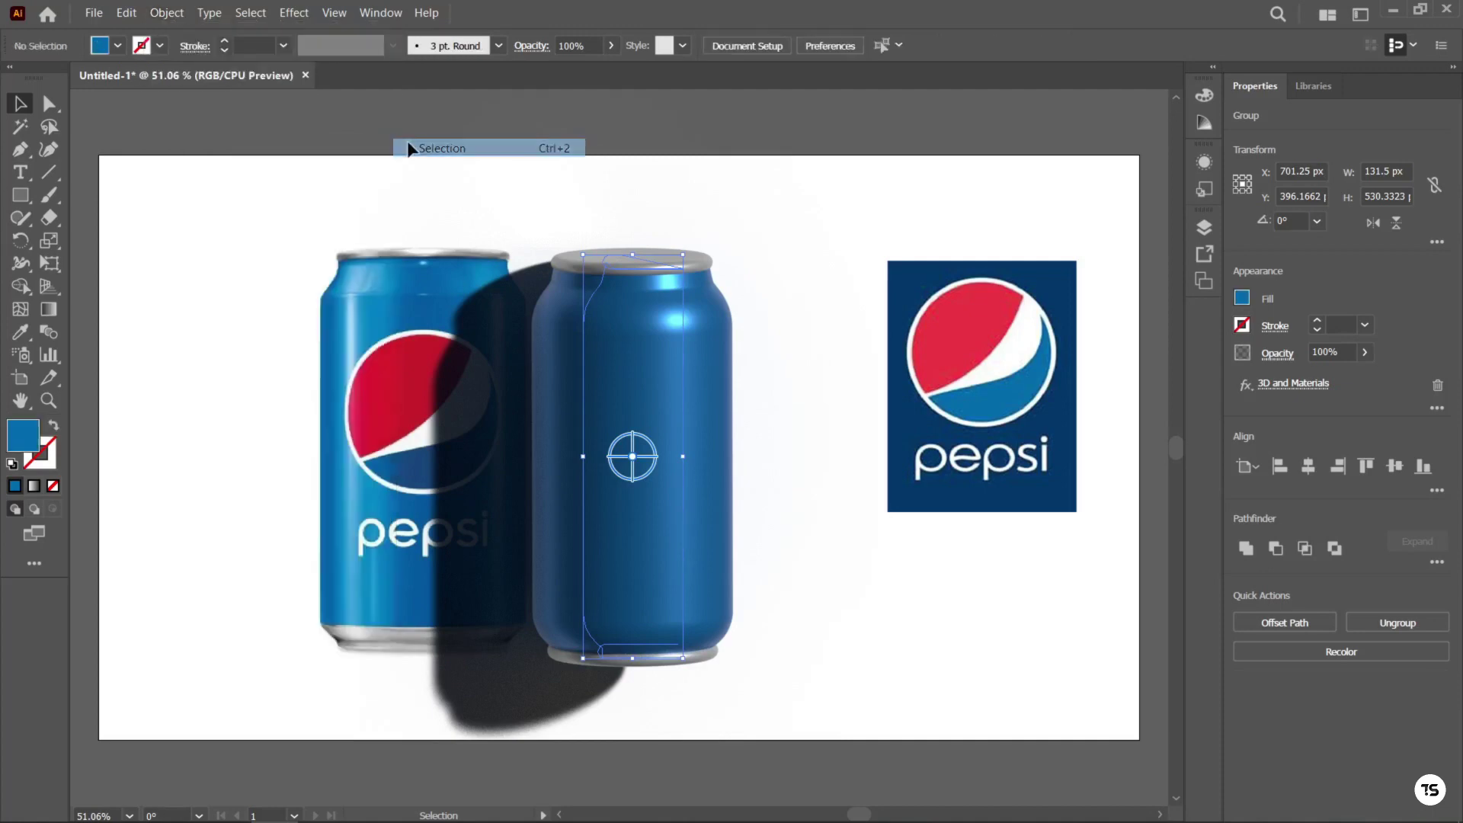
click(410, 309)
key(Delete)
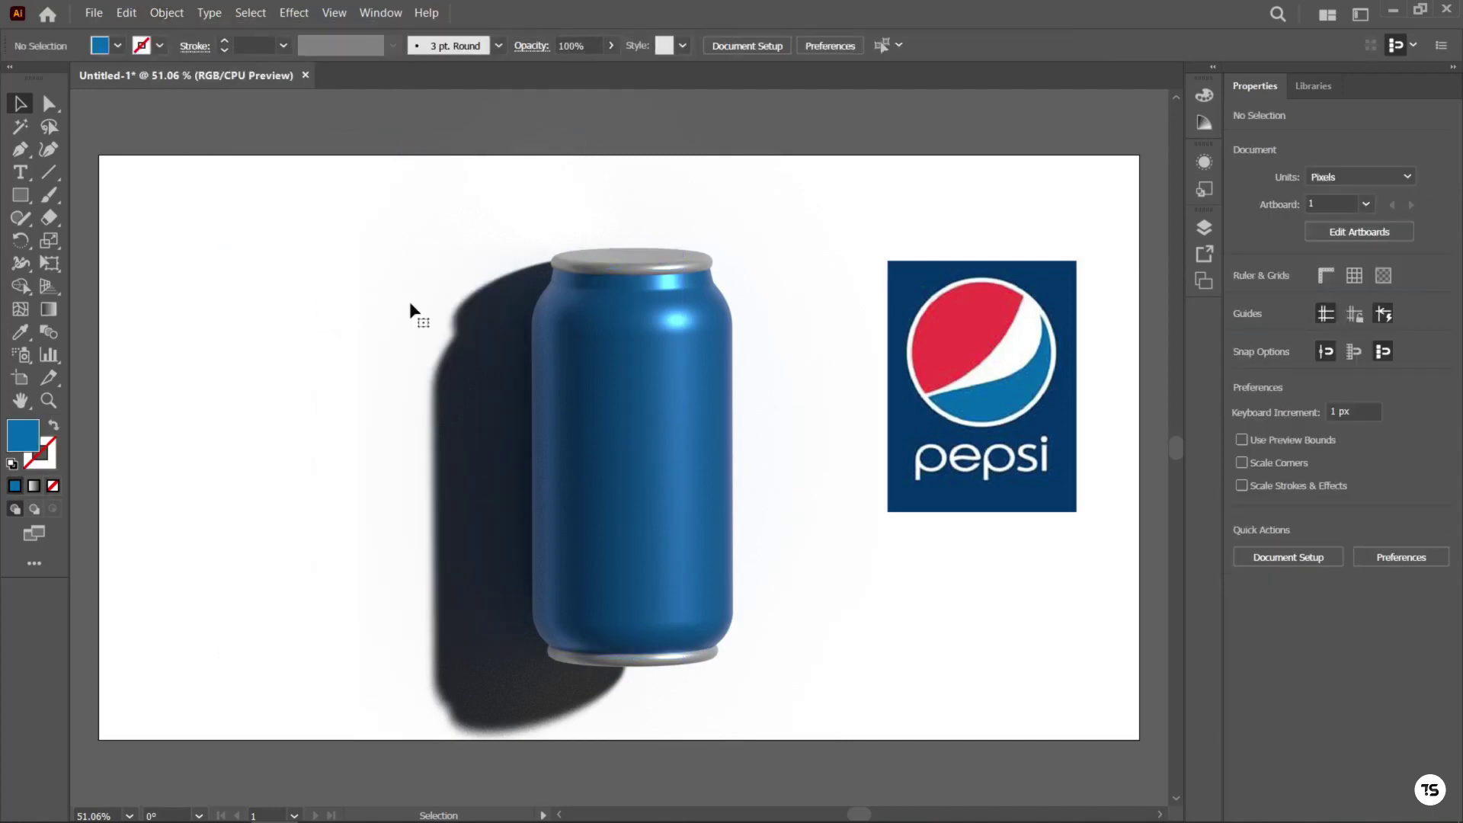
Trace the Pepsi logo image with the 3 Colors preset and expand the tracing into paths
click(1032, 367)
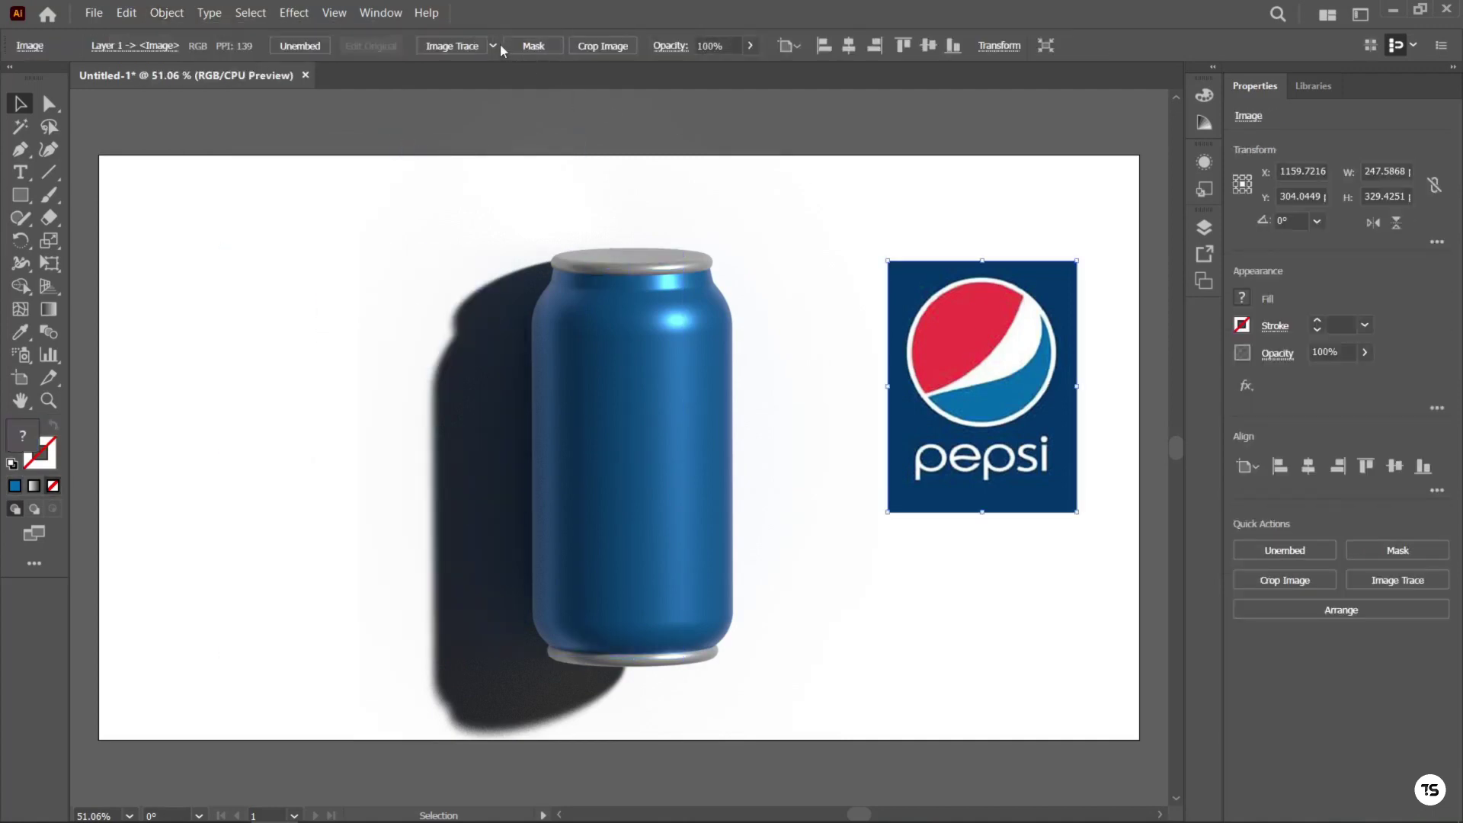
click(496, 44)
click(513, 157)
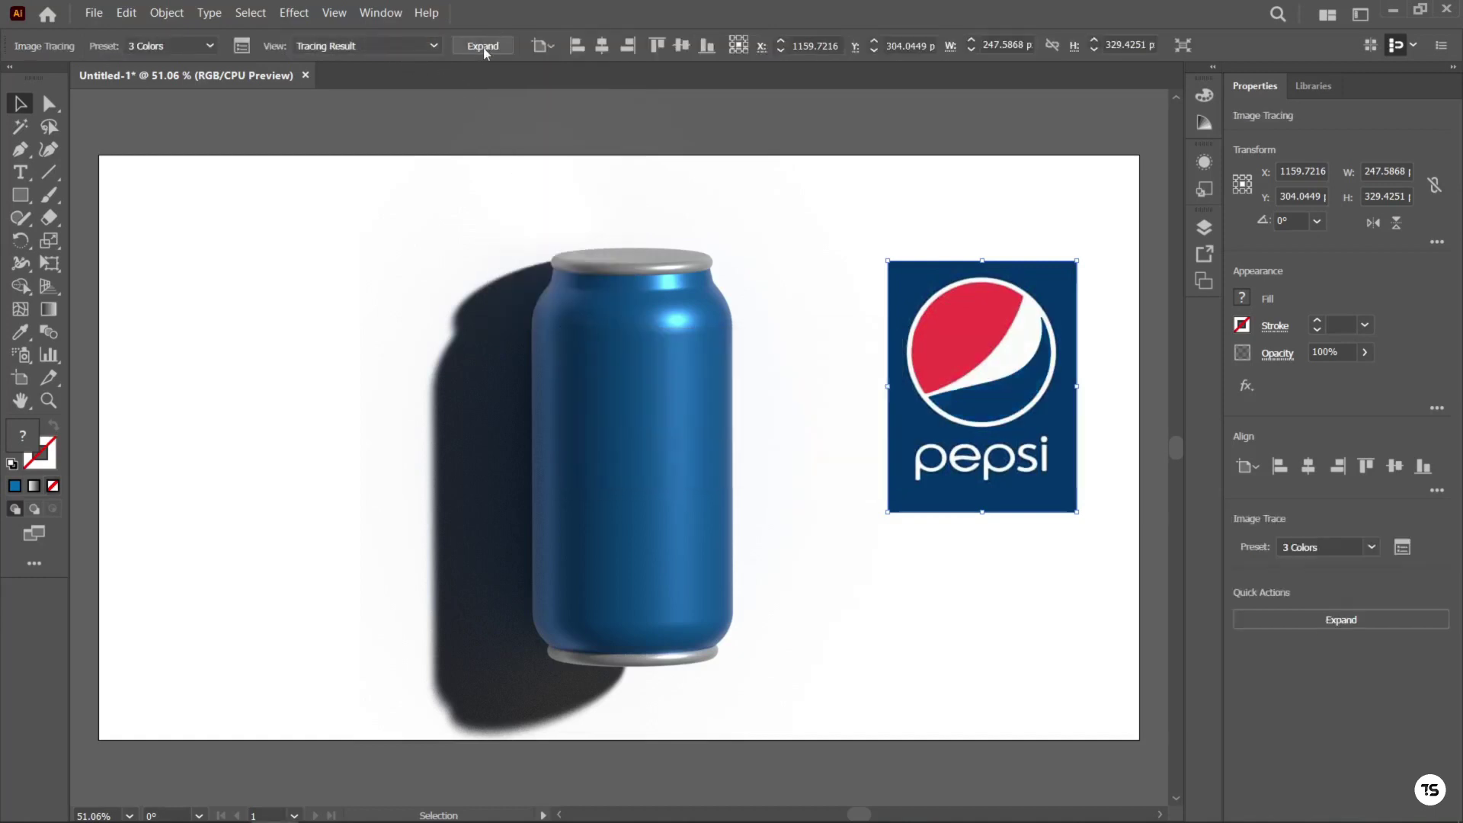
click(483, 47)
Ungroup the expanded logo and delete its dark blue background shape
right_click(989, 349)
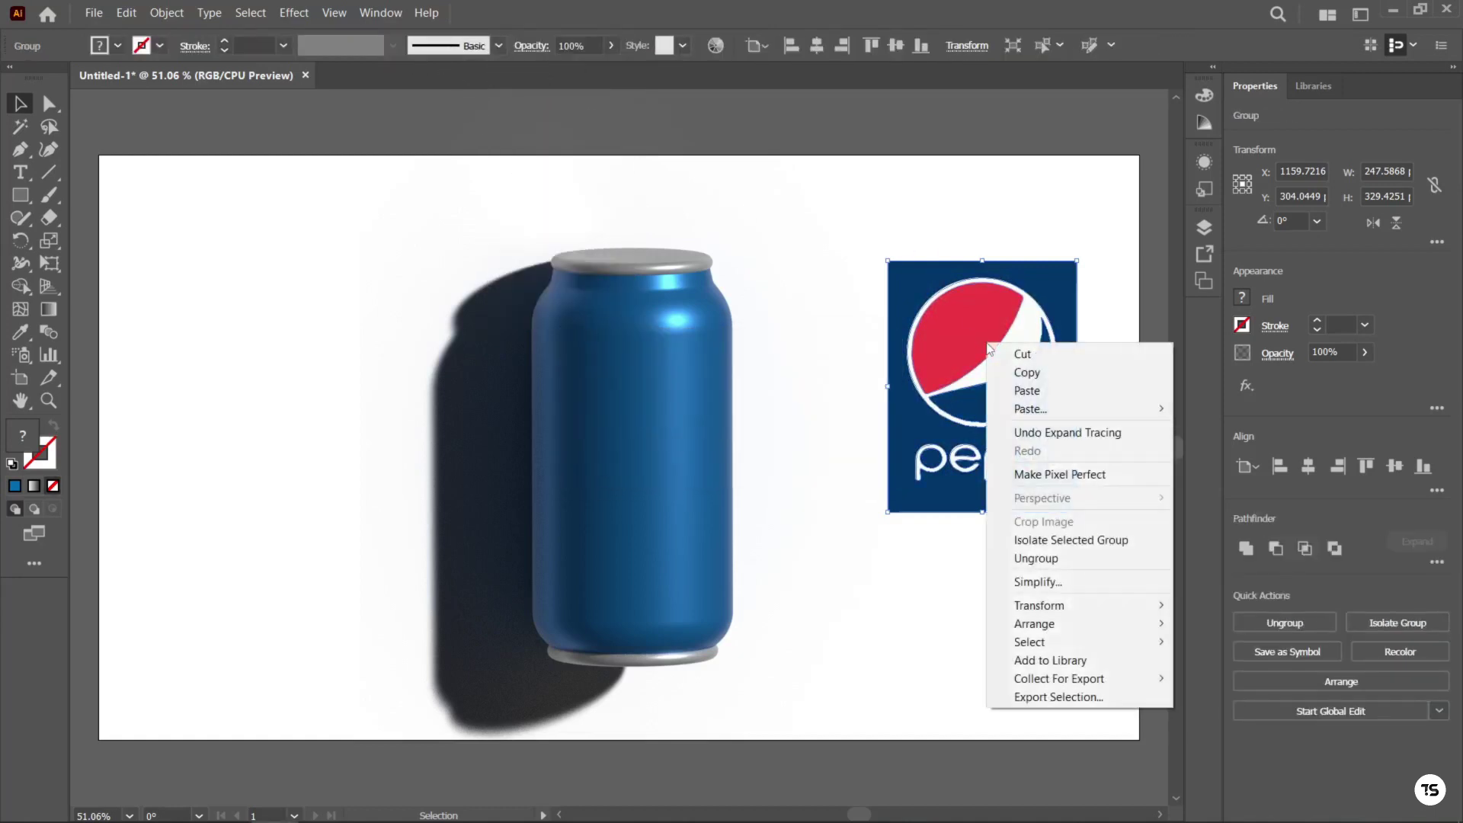
click(1034, 557)
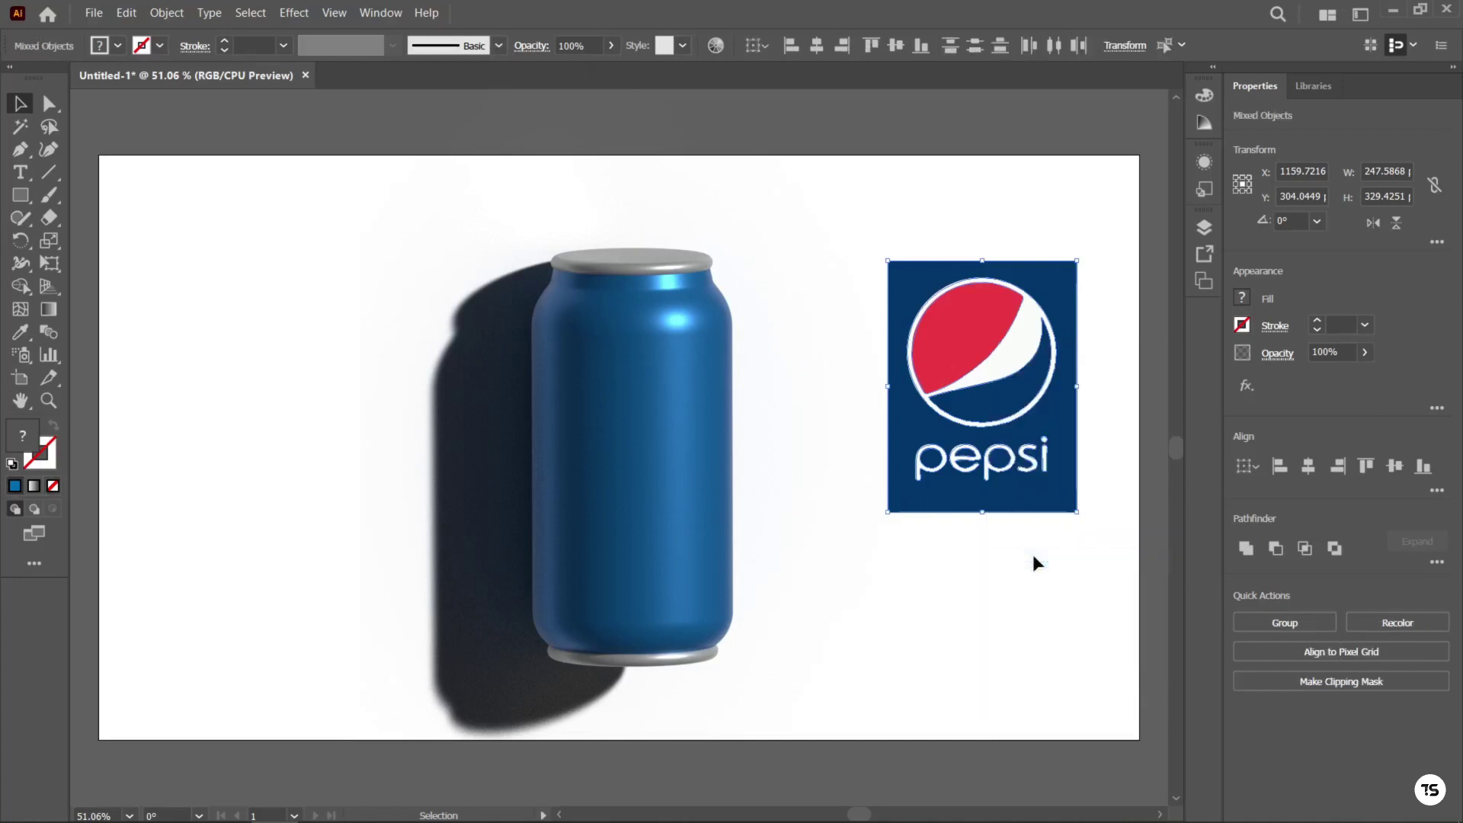
click(1033, 556)
click(1004, 510)
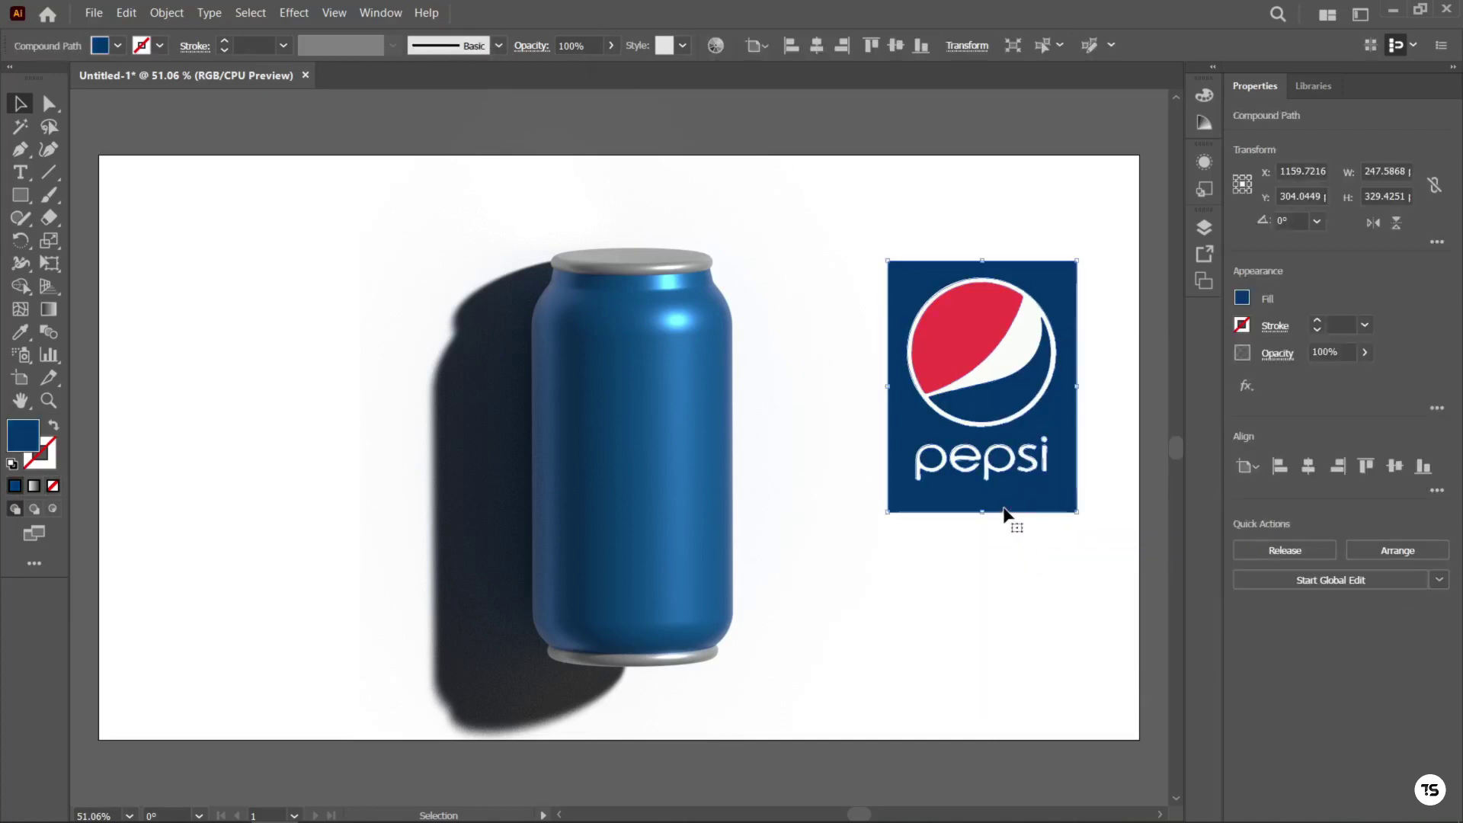
key(Delete)
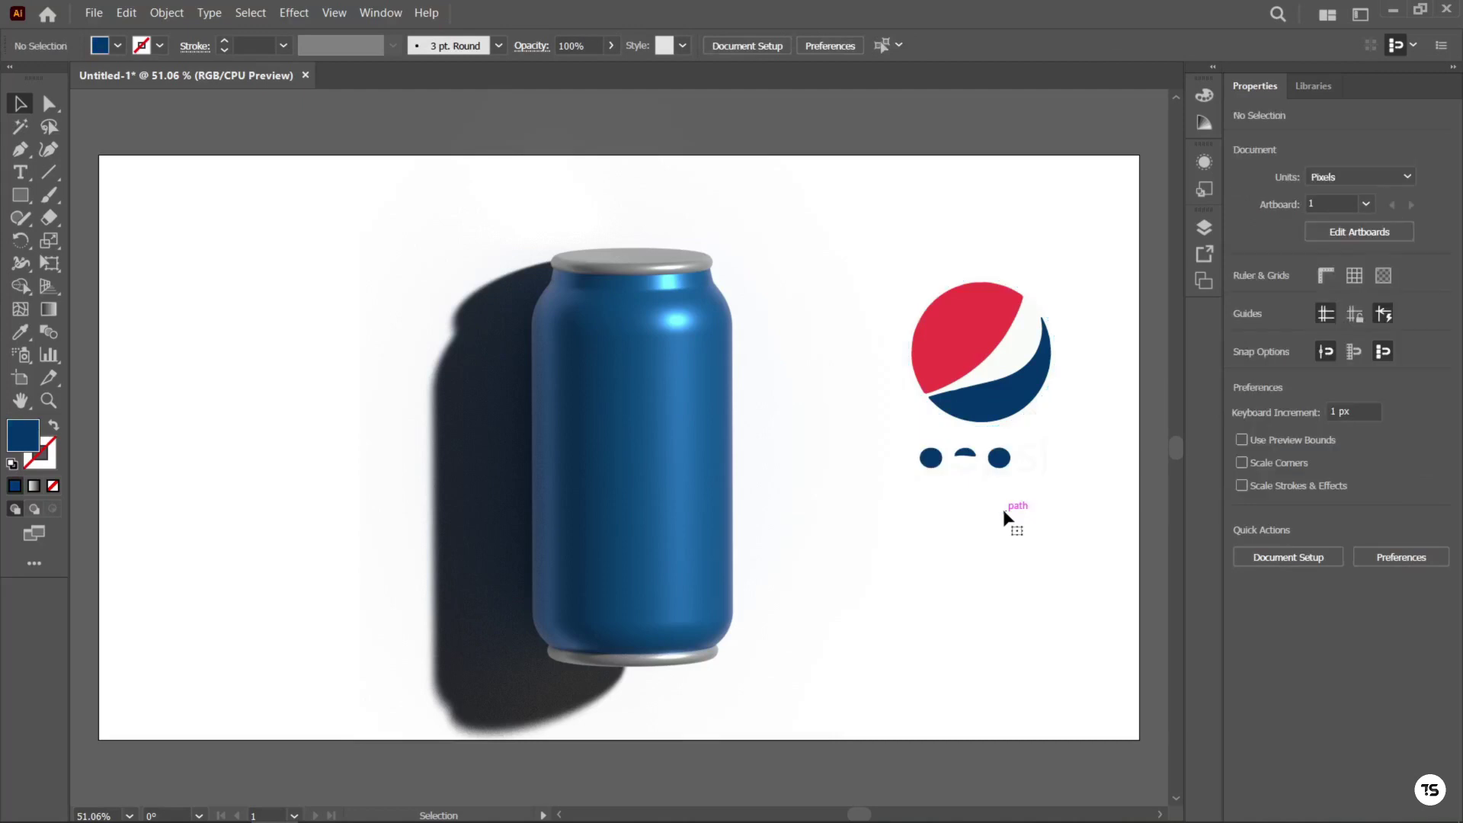
Cut away the three dark blue shapes left inside the letters of the pepsi wordmark
click(998, 459)
shift+click(966, 455)
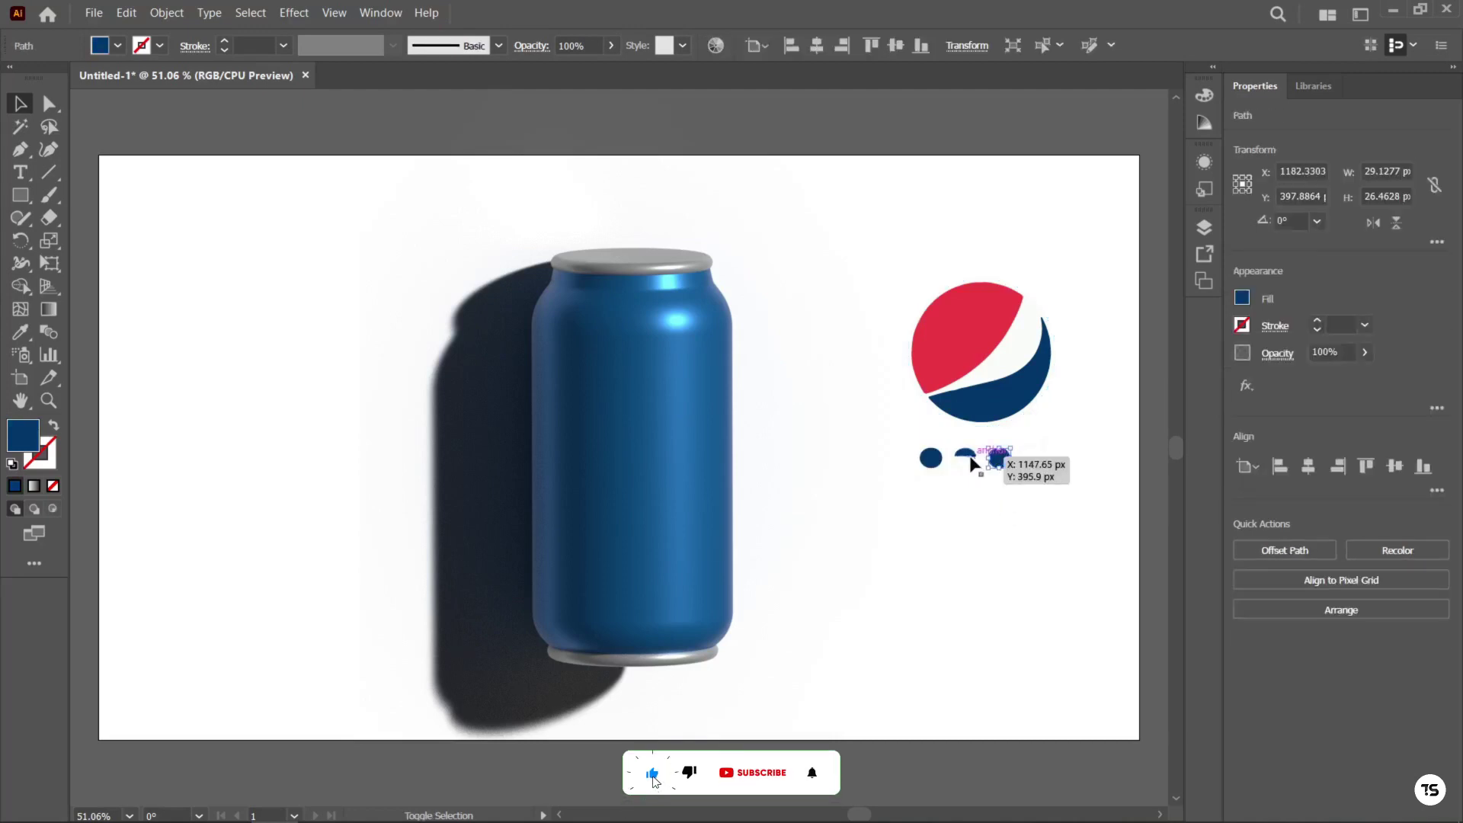
shift+click(931, 459)
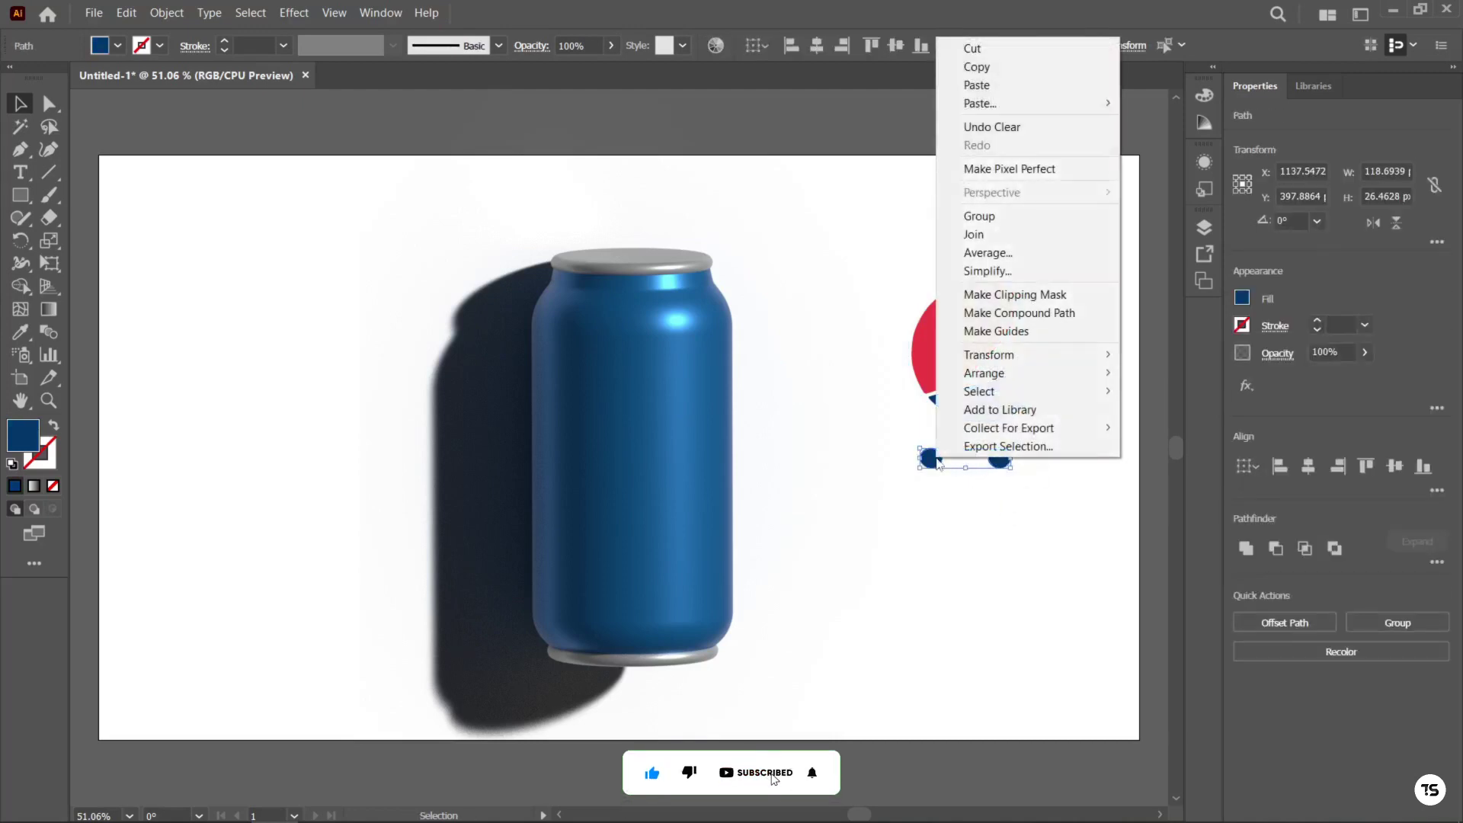
right_click(938, 460)
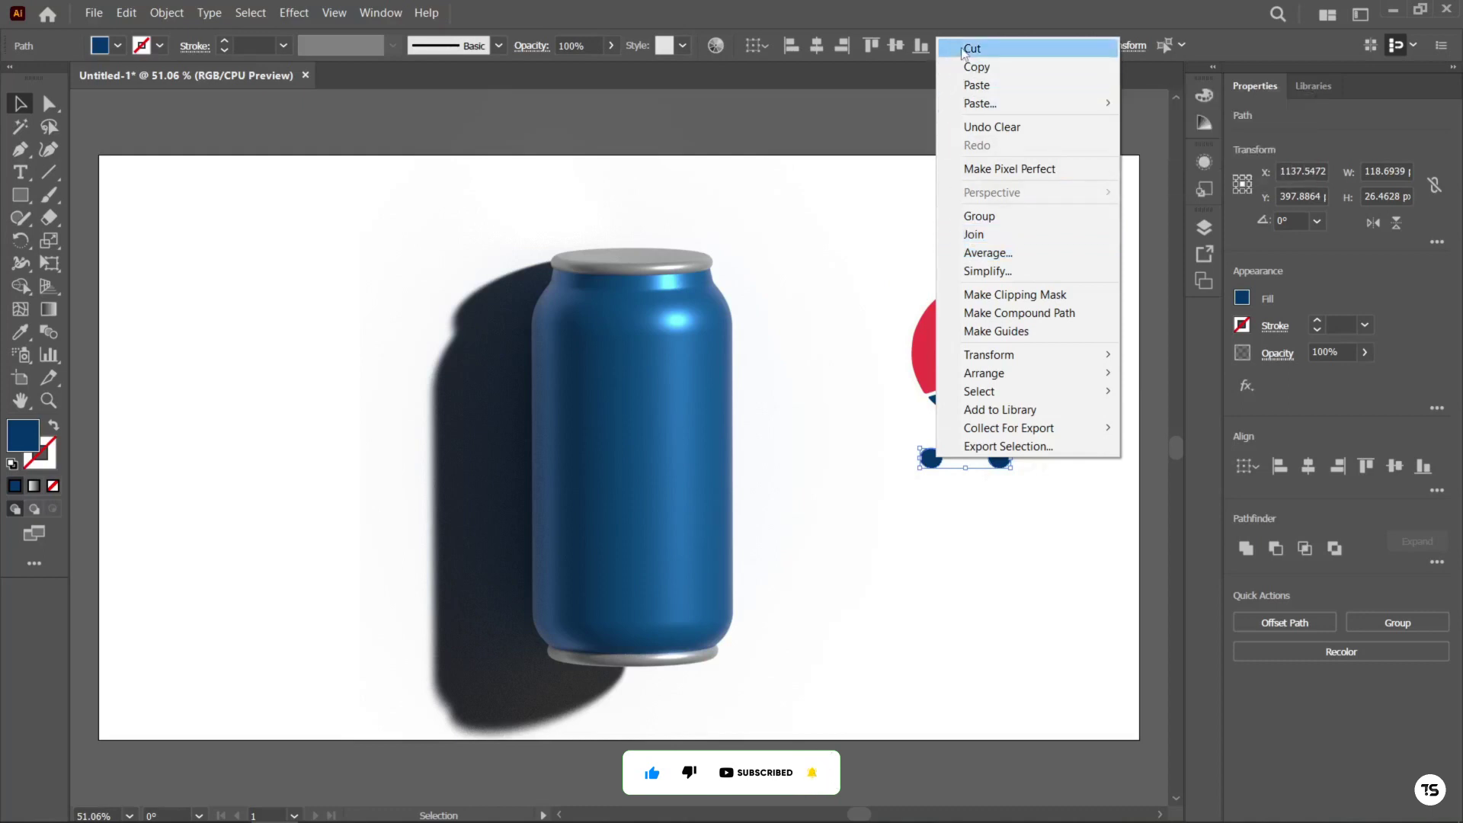
click(975, 48)
Group the remaining Pepsi emblem and wordmark shapes together
drag(897, 223, 1086, 644)
right_click(948, 318)
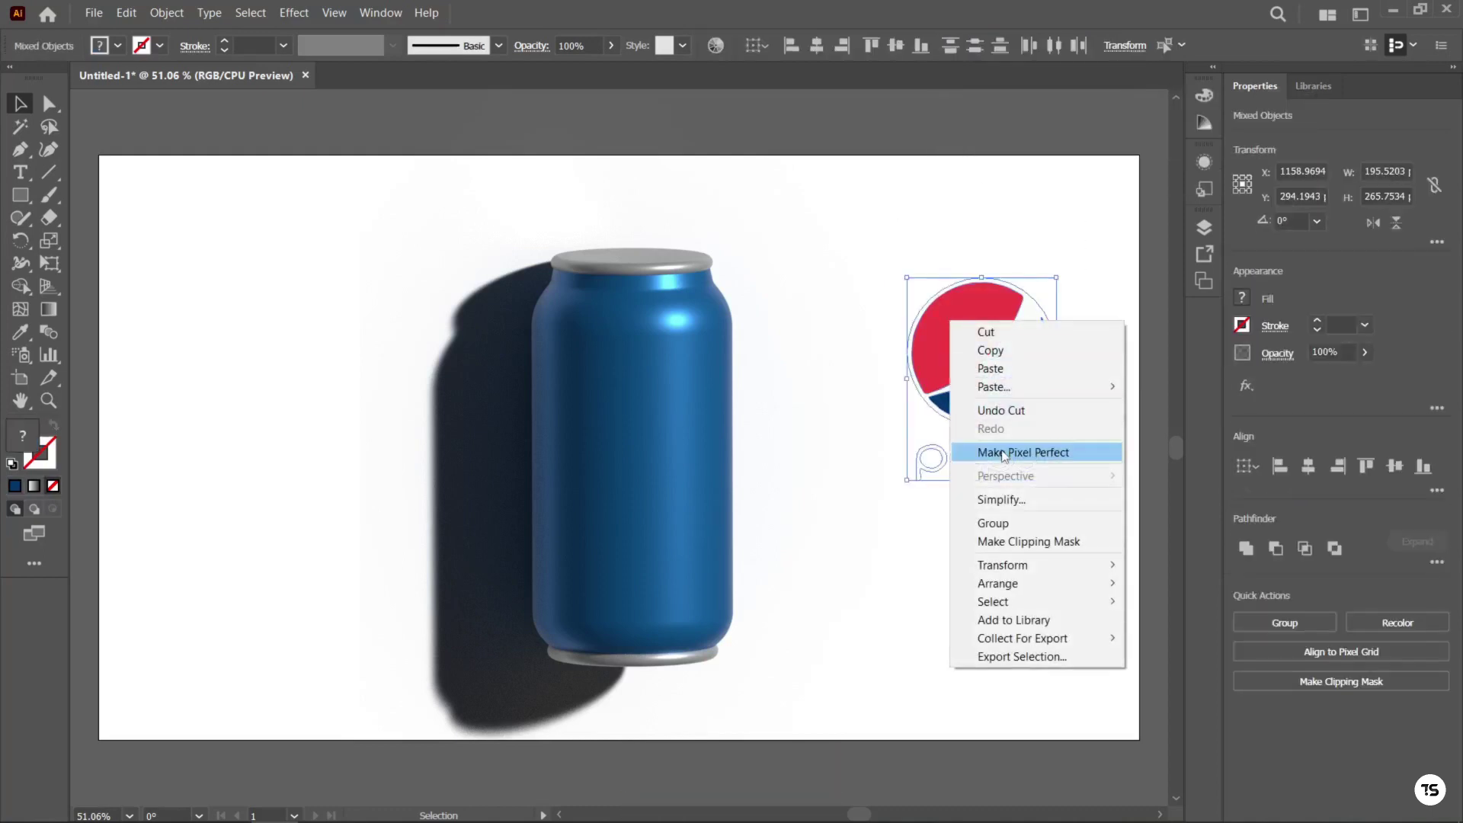
click(1003, 523)
Move the grouped logo onto the front of the can and bring it to the front
drag(962, 344, 623, 399)
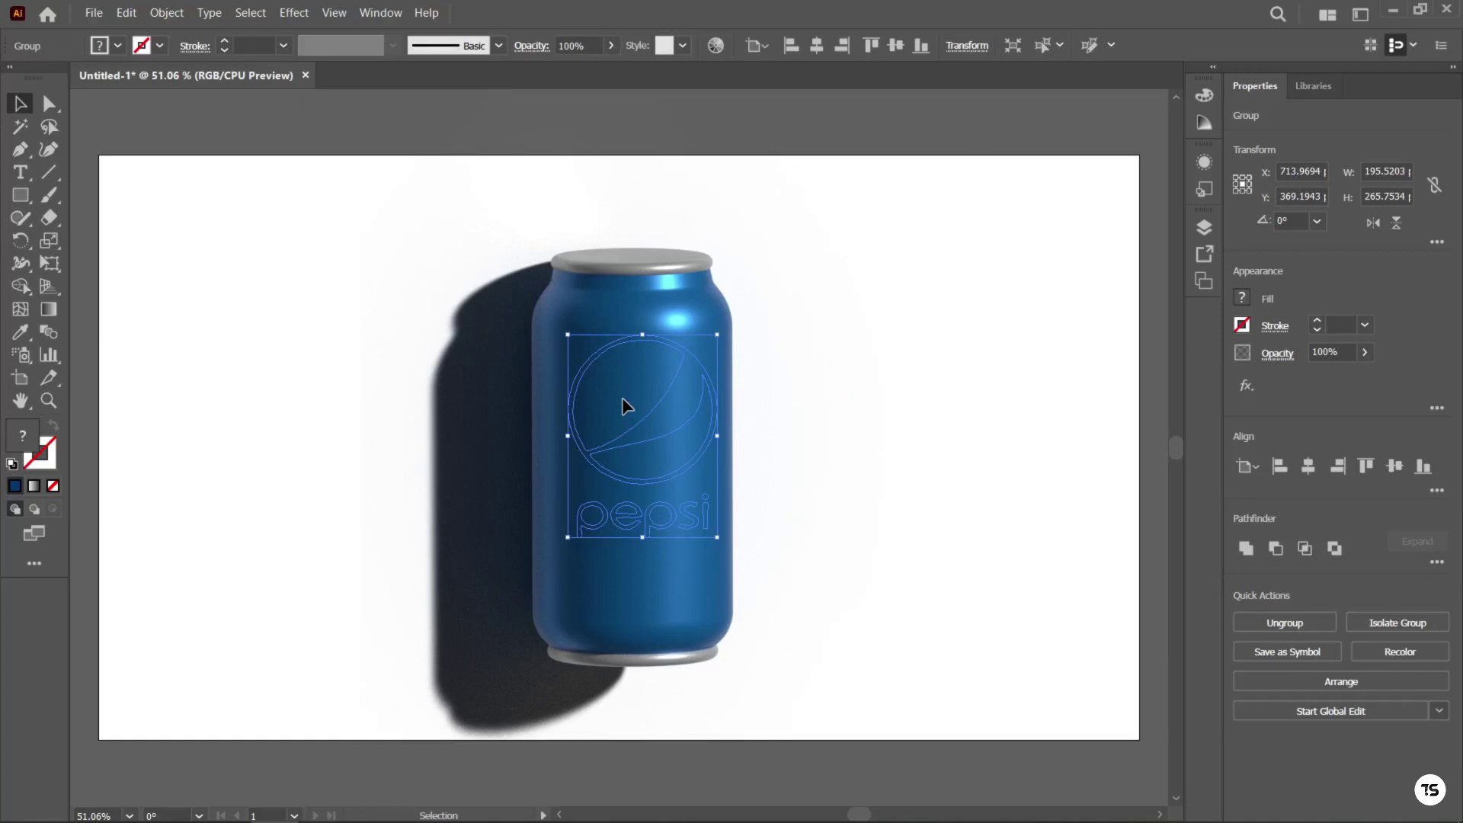
right_click(605, 385)
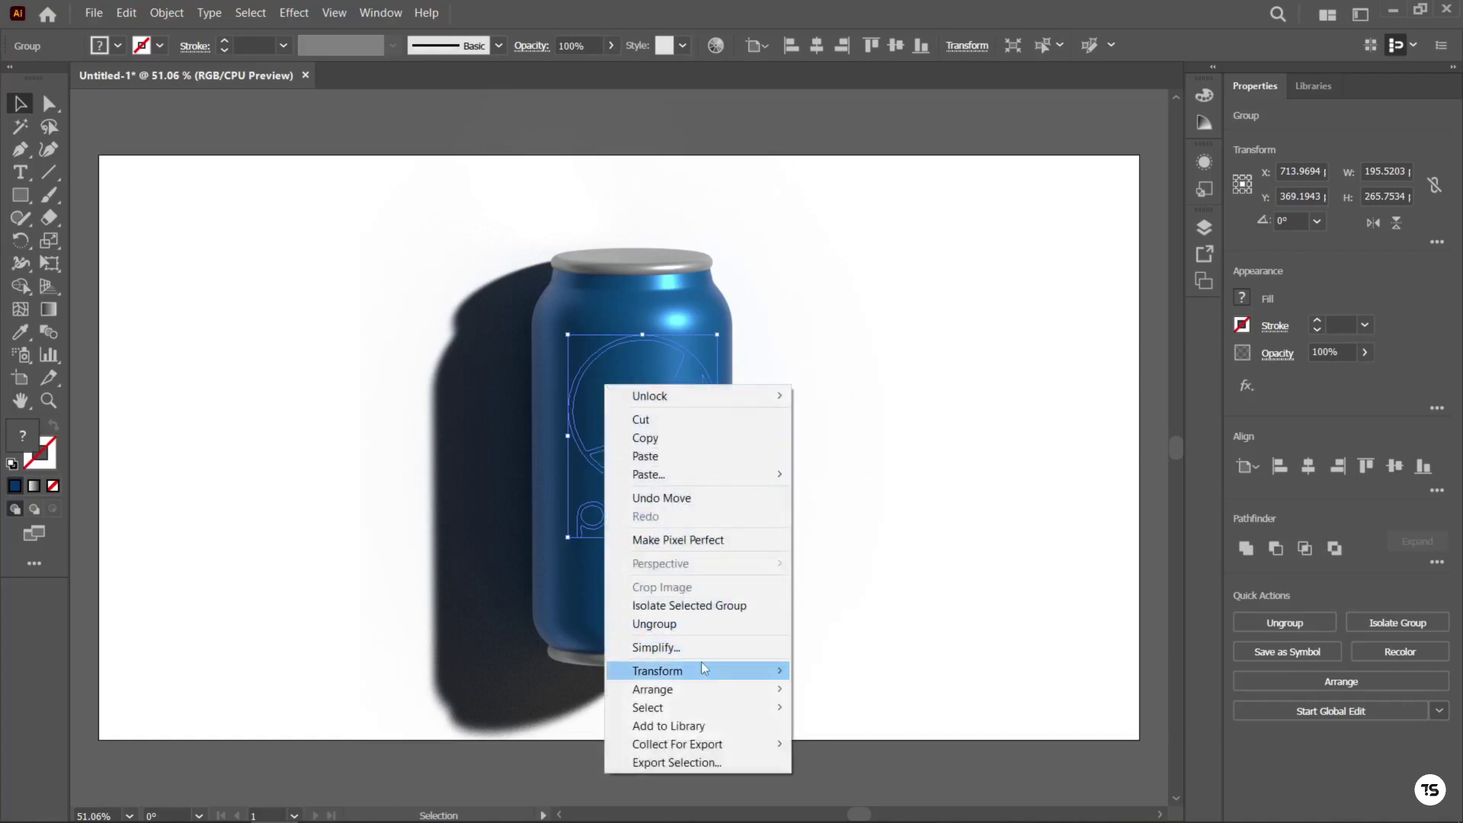
mouse_move(670, 688)
click(811, 689)
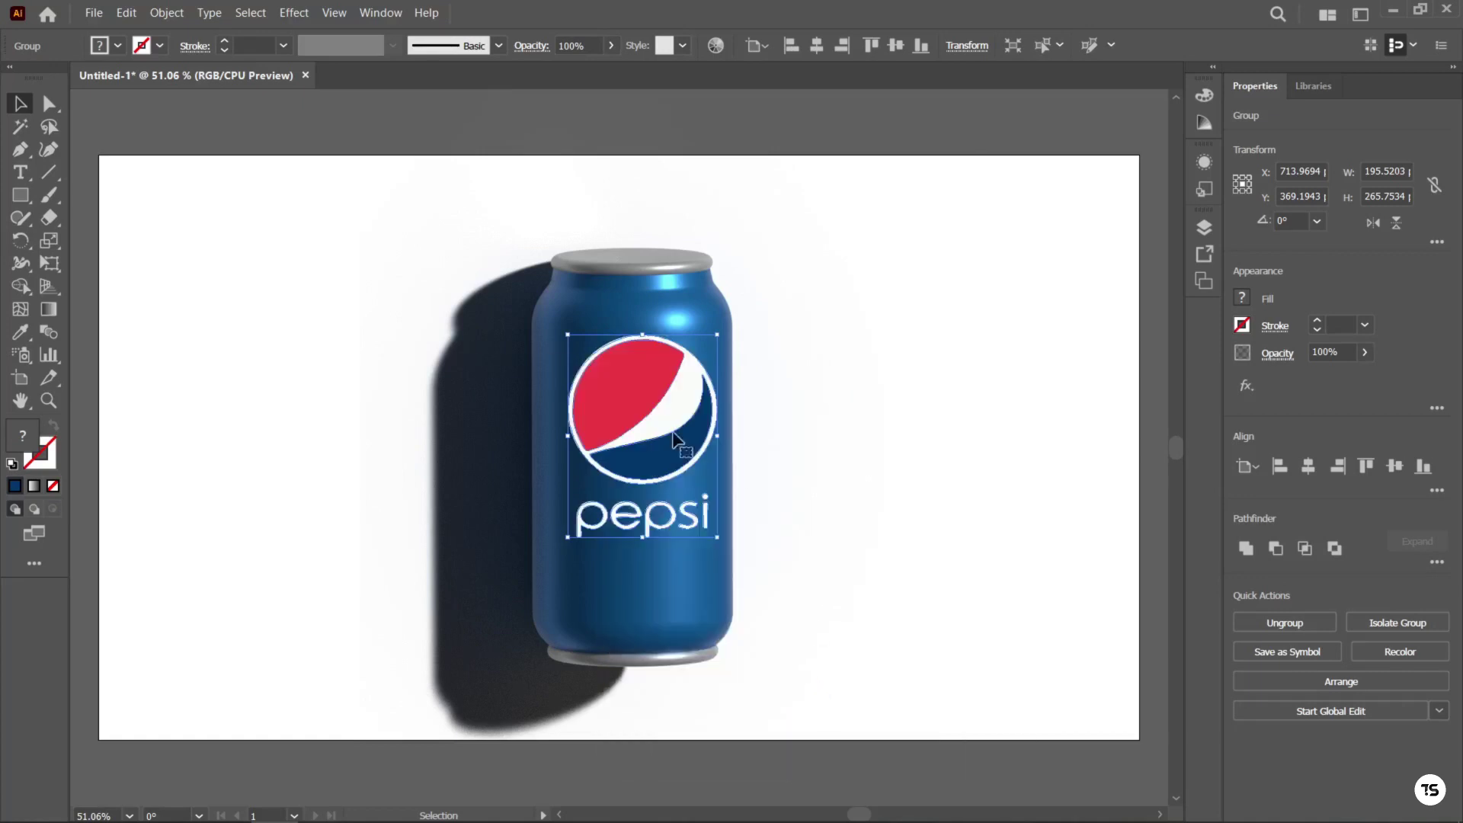
Adjust the logo's position on the can's face to about X 708 px, Y 384 px
drag(618, 399, 616, 400)
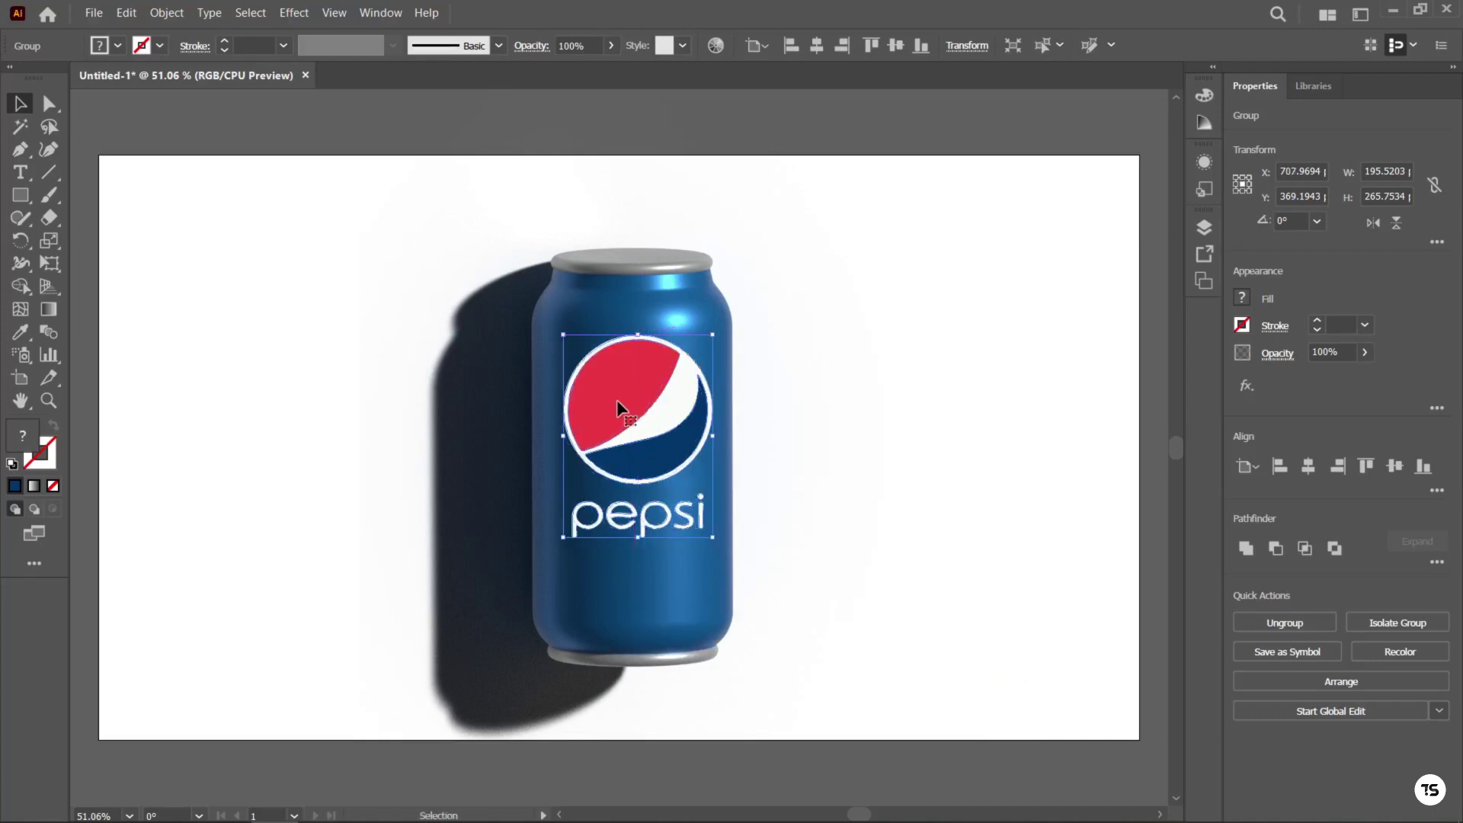
click(1310, 473)
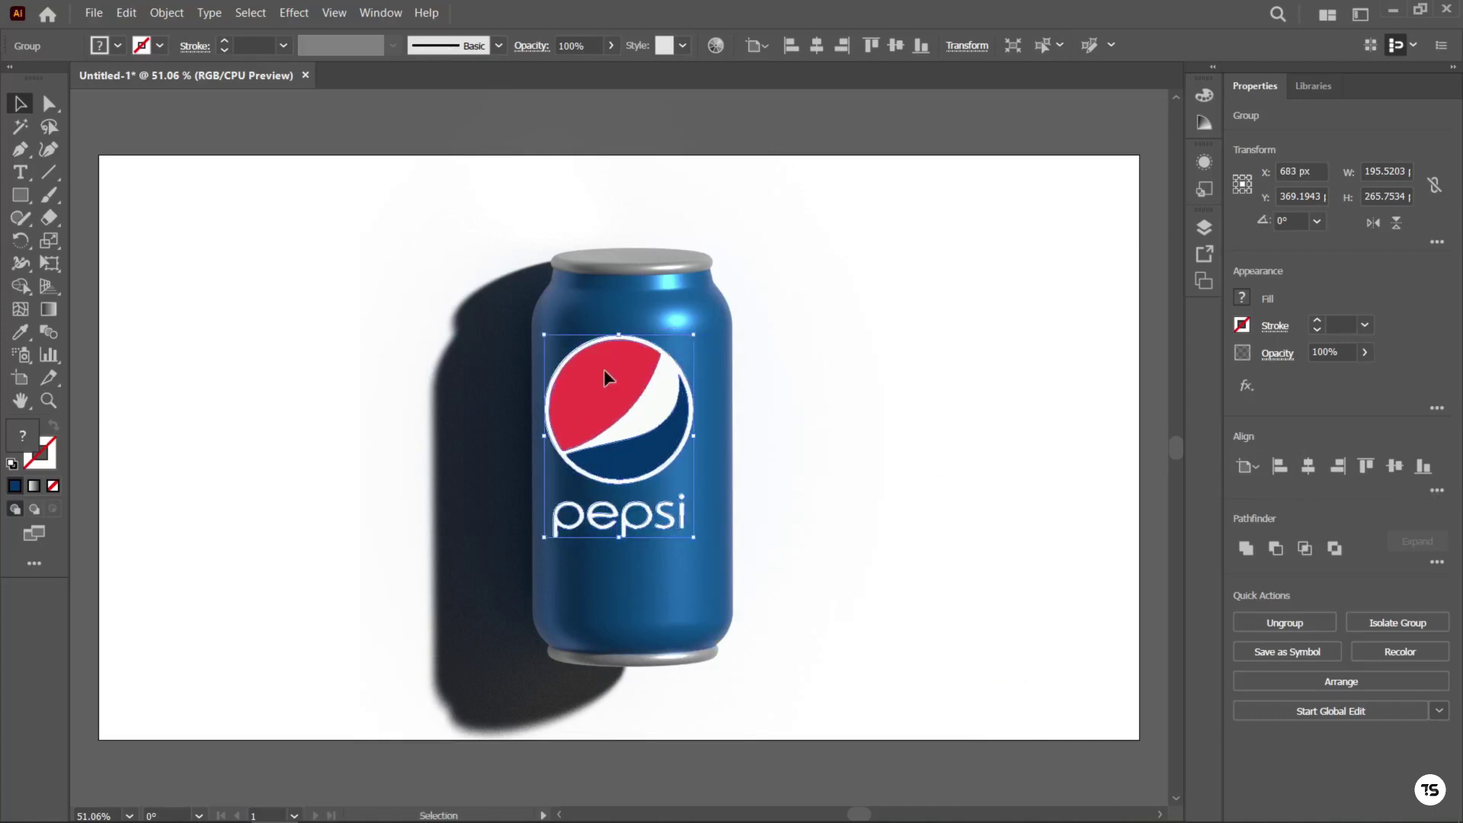
drag(604, 374, 622, 376)
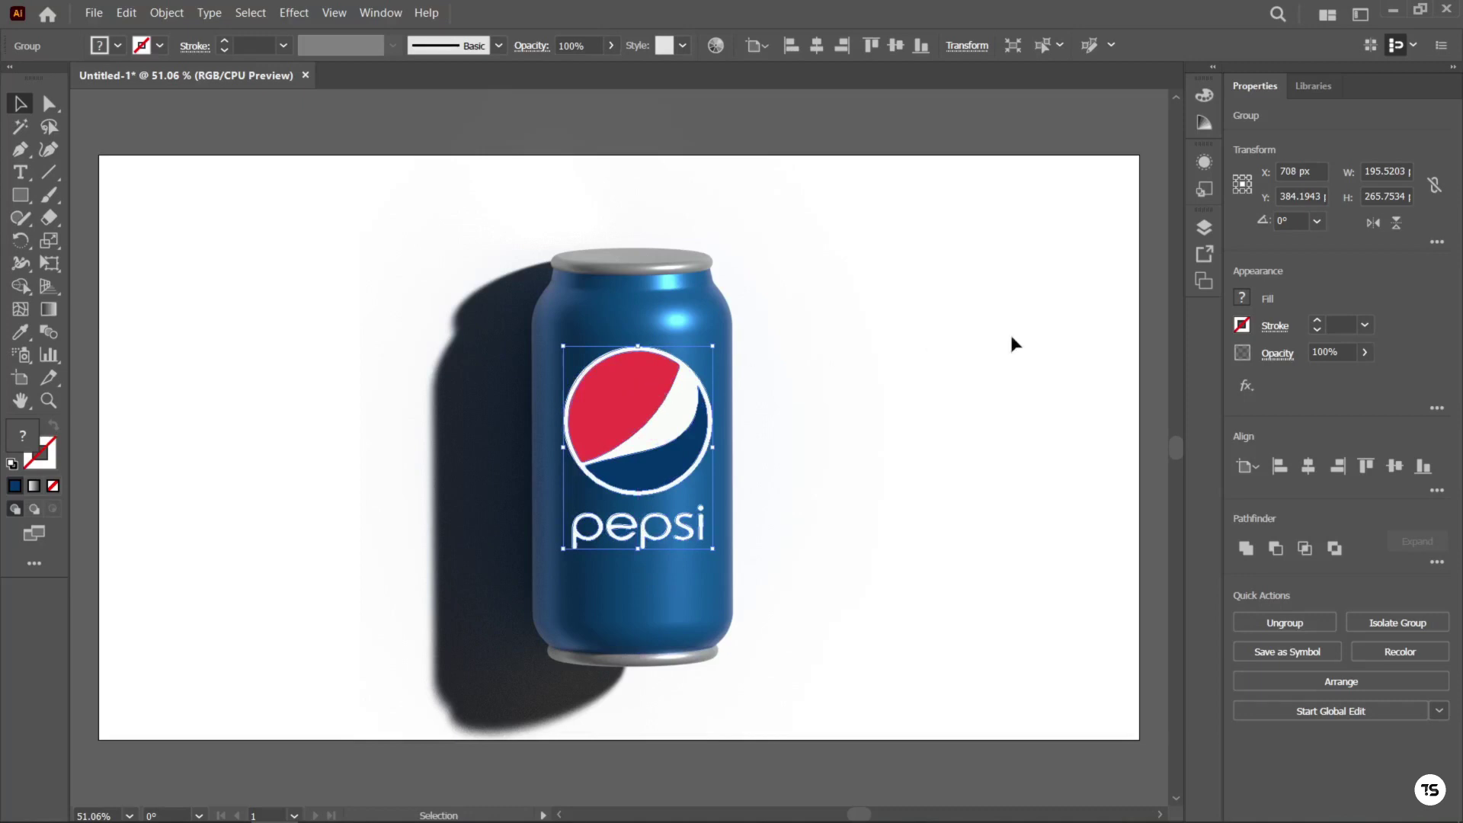
Set the logo group's opacity to 88% and deselect it
click(1326, 352)
text(88)
key(Return)
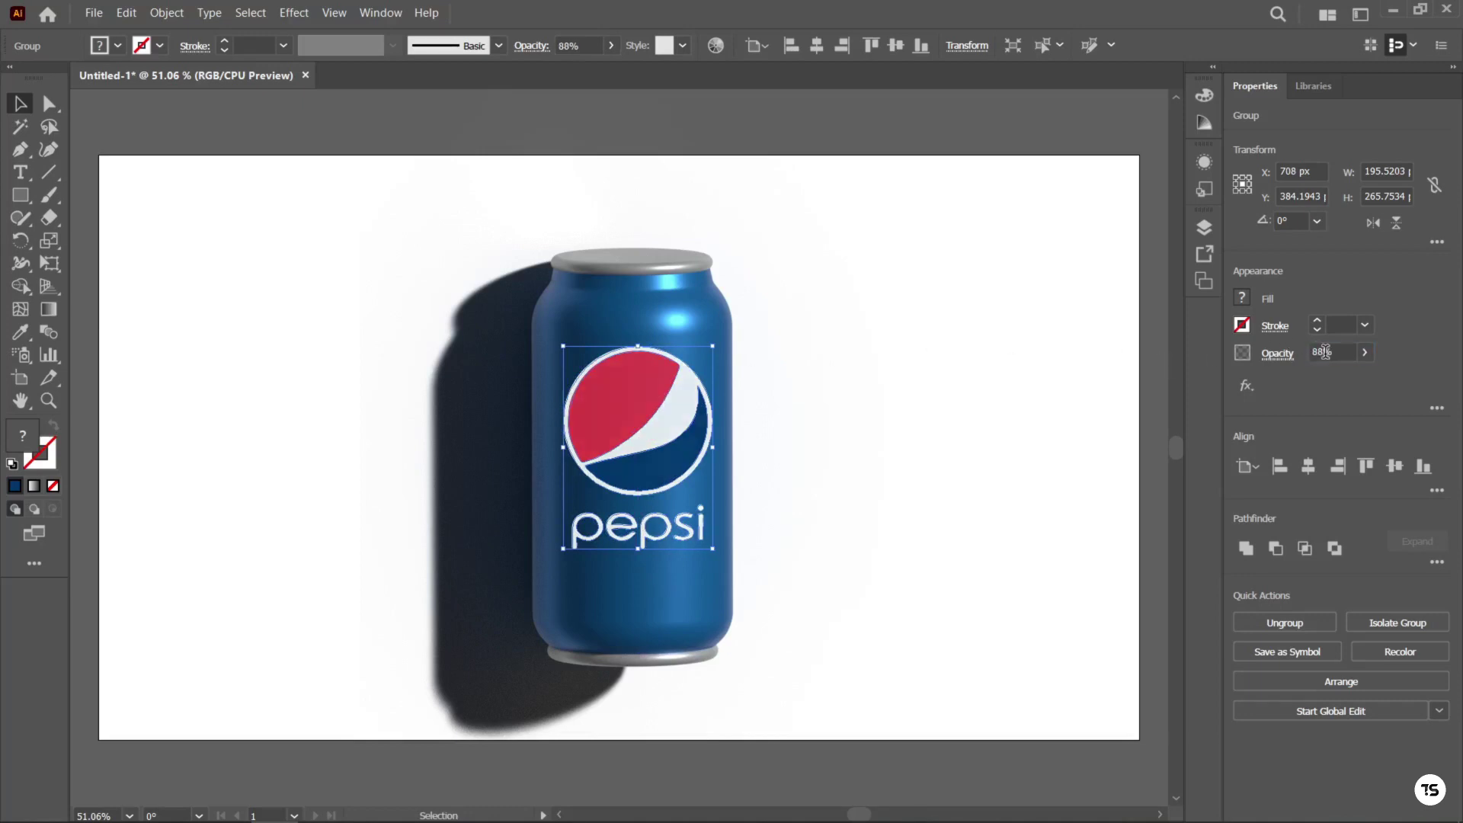
click(851, 413)
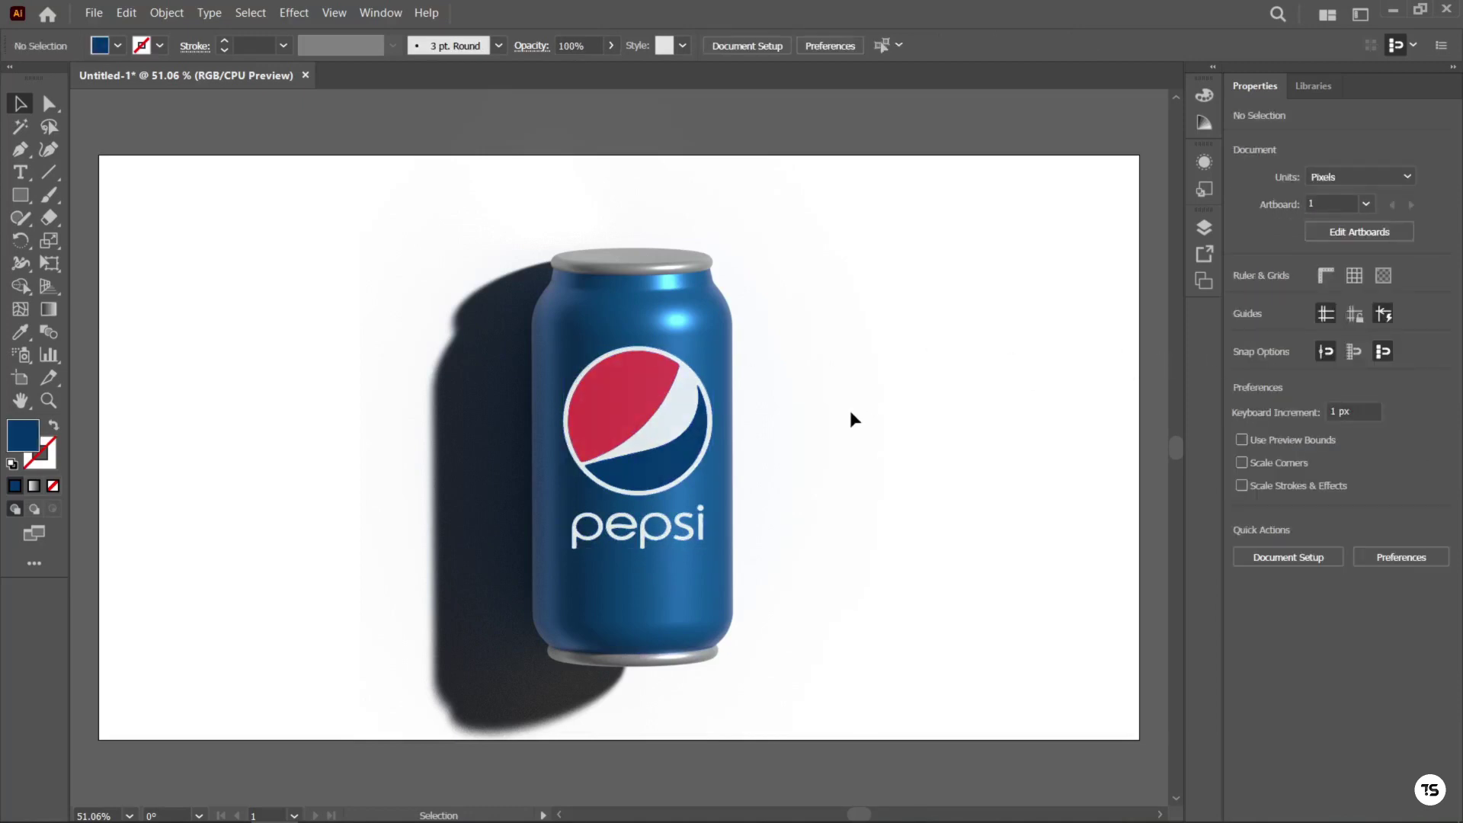